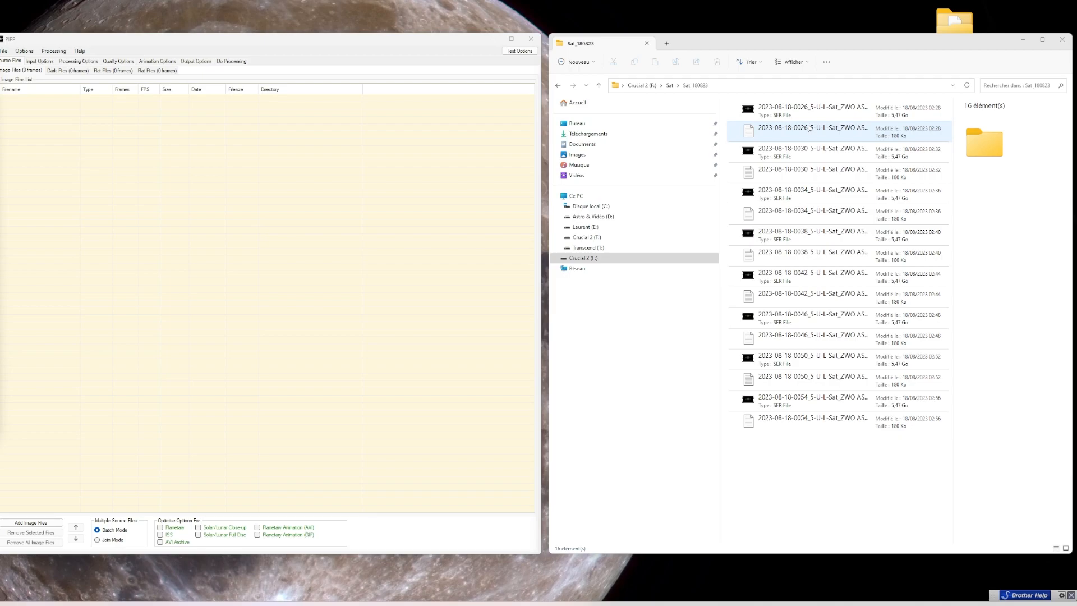
# - Open the FireCapture settings text file of the 0026 capture and examine its camera parameters and frame timestamps
pyautogui.click(853, 112)
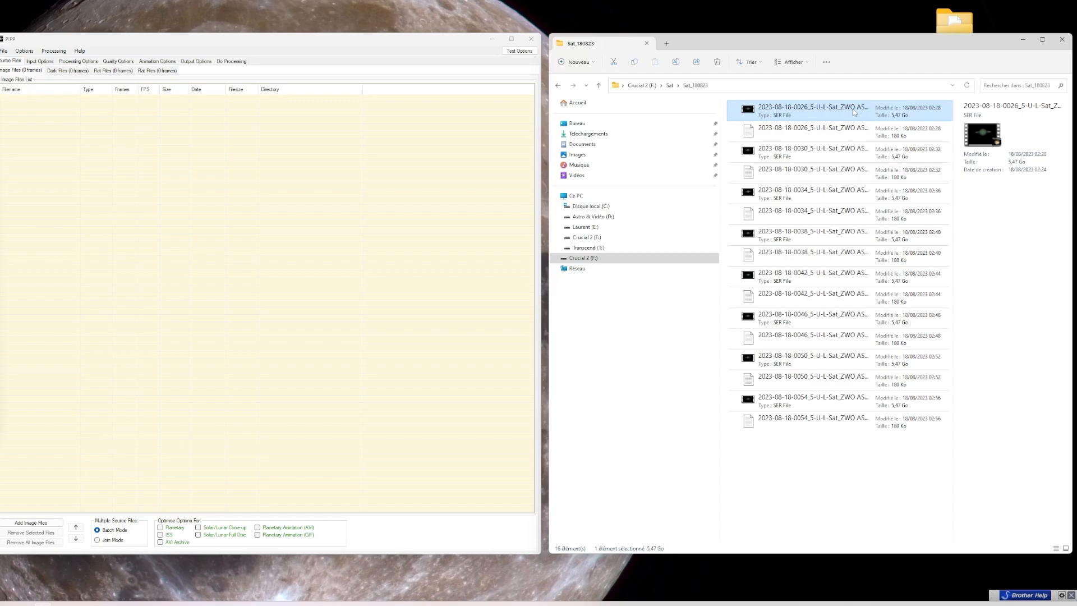
pyautogui.click(813, 157)
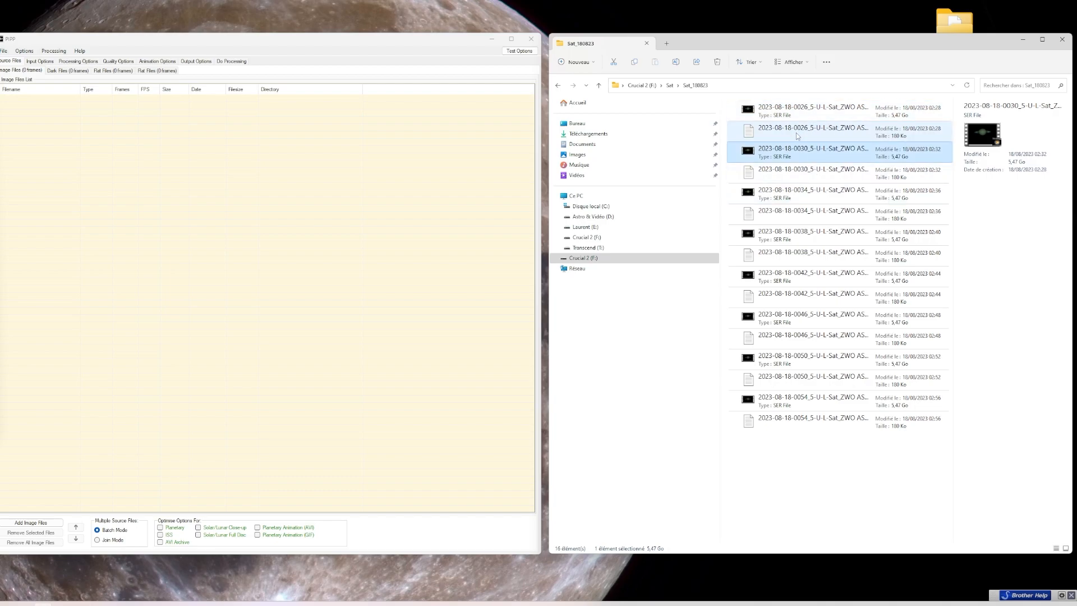
pyautogui.click(830, 110)
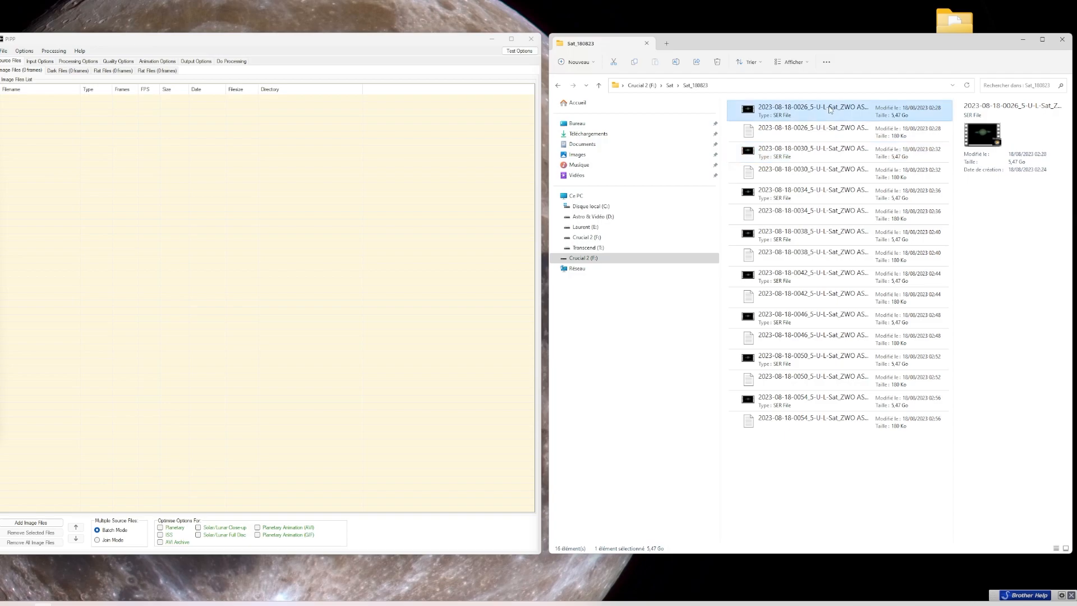
pyautogui.doubleClick(803, 139)
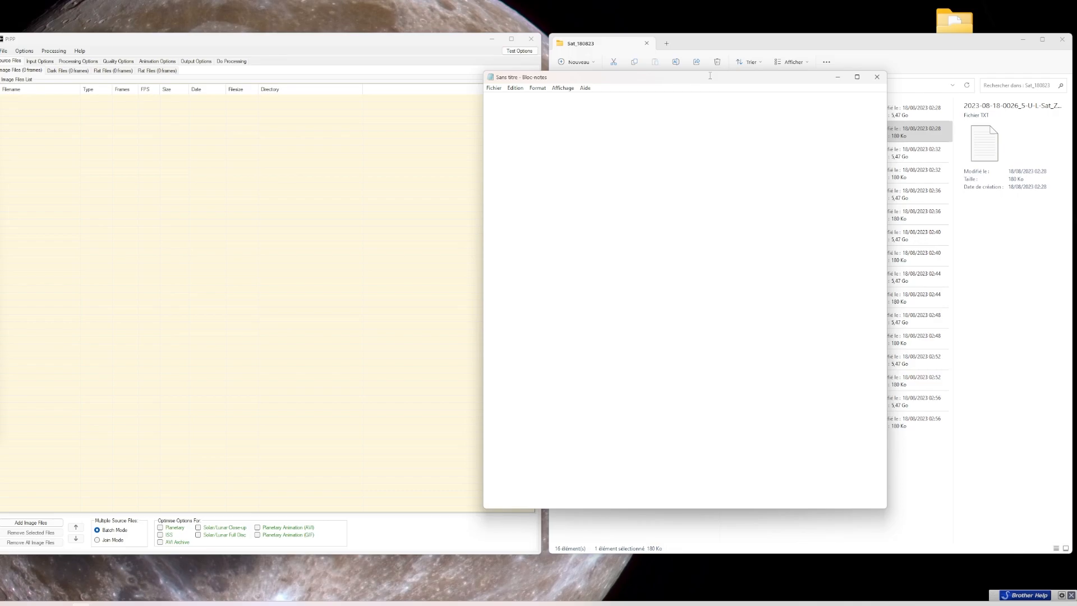
pyautogui.moveTo(709, 75); pyautogui.dragTo(662, 54)
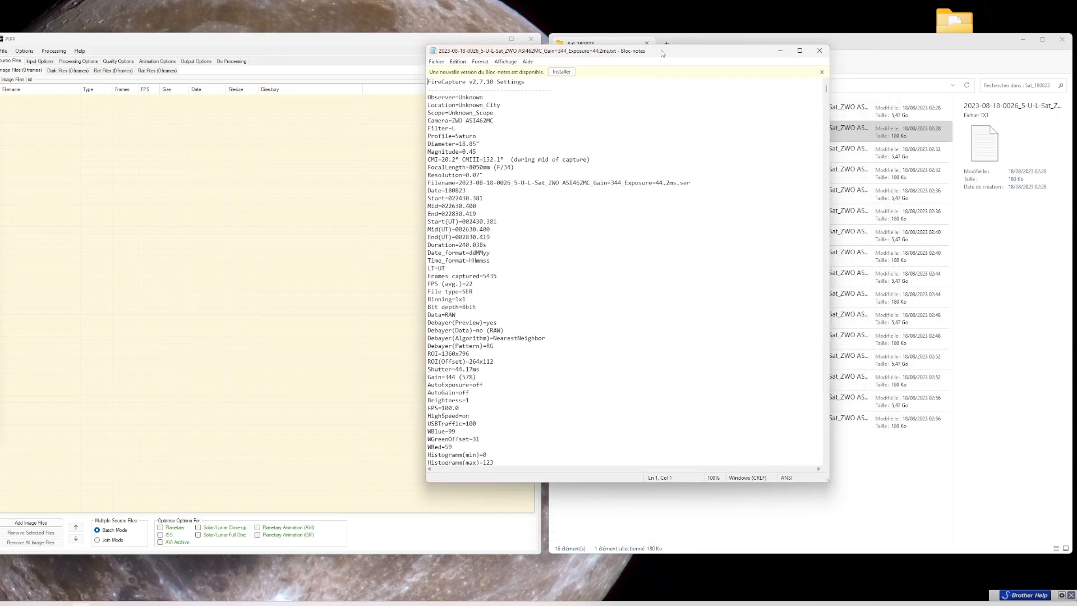
pyautogui.moveTo(493, 120); pyautogui.dragTo(452, 120)
pyautogui.click(566, 123)
pyautogui.scroll(-9, 679, 199)
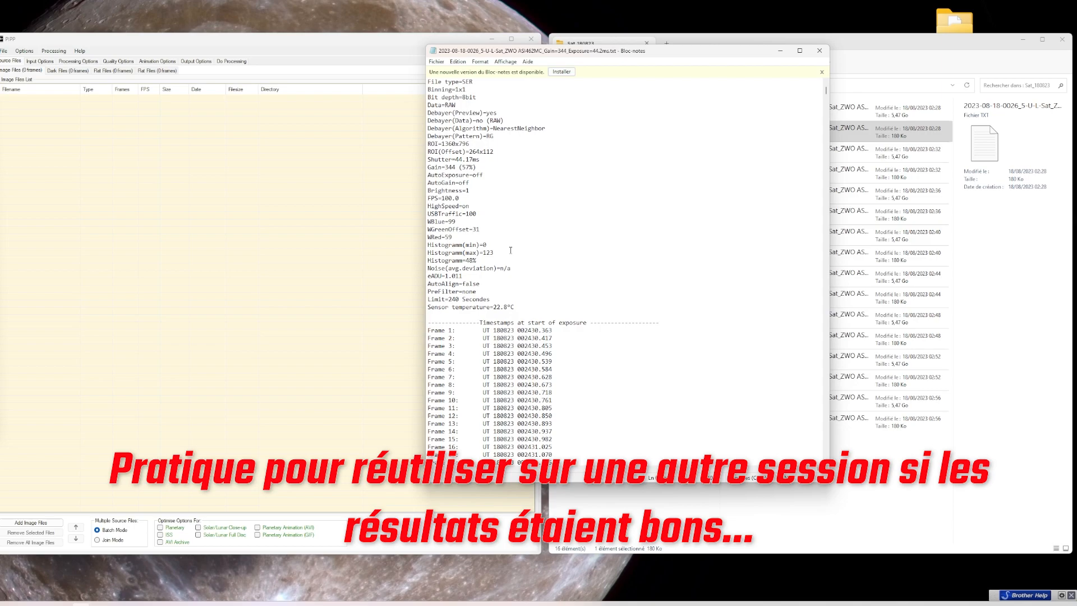
pyautogui.scroll(9, 567, 219)
pyautogui.click(819, 51)
# - Sort the files in the Sat_180823 folder by type
pyautogui.rightClick(829, 464)
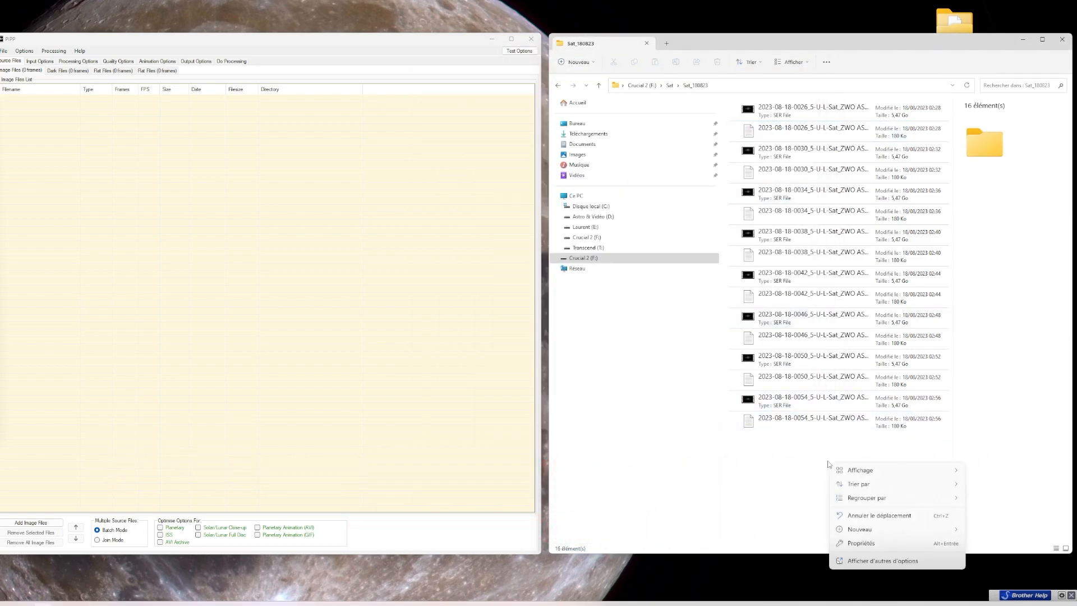
pyautogui.moveTo(858, 486)
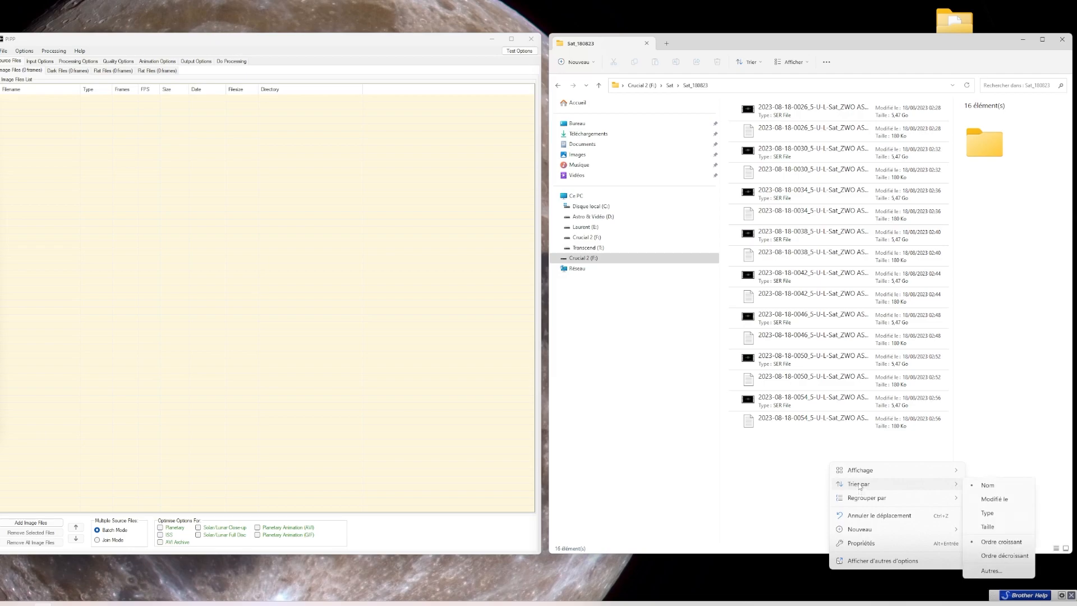
pyautogui.click(987, 512)
# - Add all eight SER captures, from 0026 to 0054, to PIPP's source files and decline debayering
pyautogui.click(788, 278)
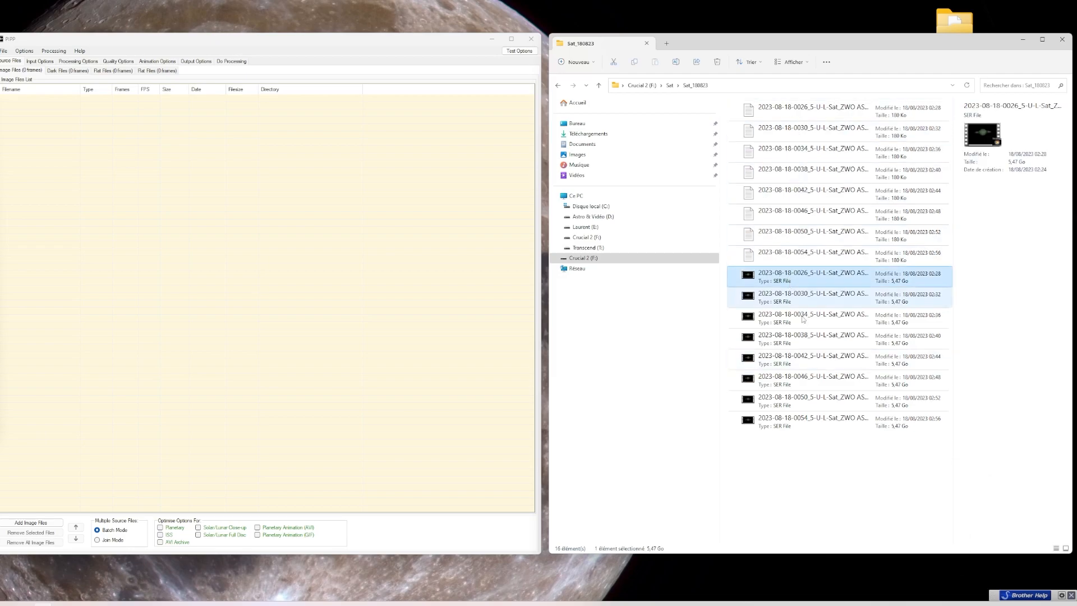
pyautogui.keyDown('shift'); pyautogui.click(810, 418); pyautogui.keyUp('shift')
pyautogui.moveTo(810, 418); pyautogui.dragTo(215, 156)
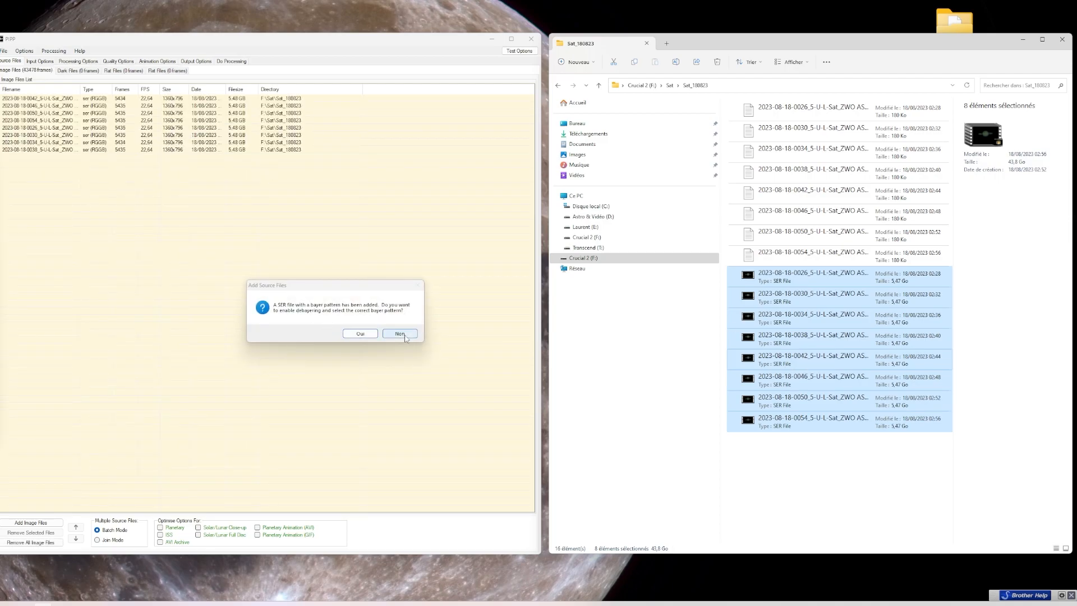
pyautogui.moveTo(382, 286); pyautogui.dragTo(344, 219)
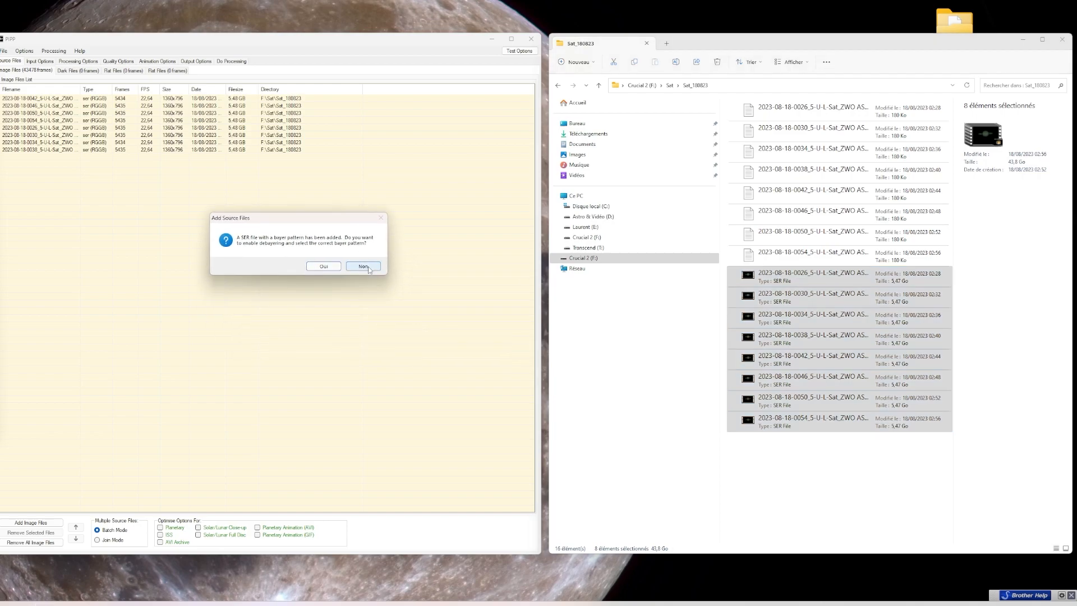
pyautogui.click(369, 268)
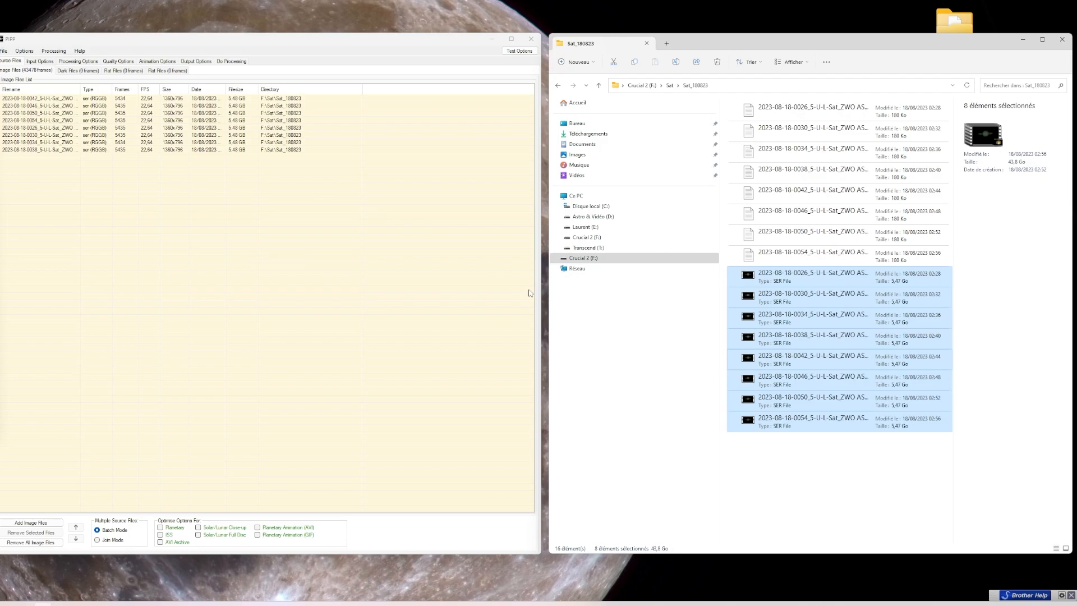
# - Optimise the options for Planetary and preview a test frame with cropping enabled
pyautogui.click(161, 529)
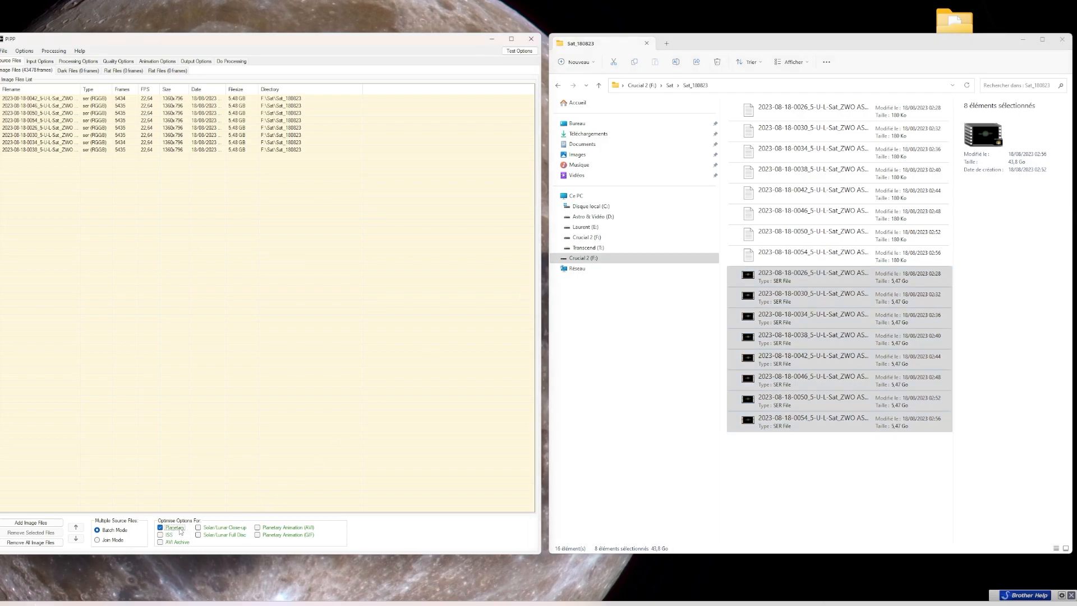
pyautogui.click(63, 61)
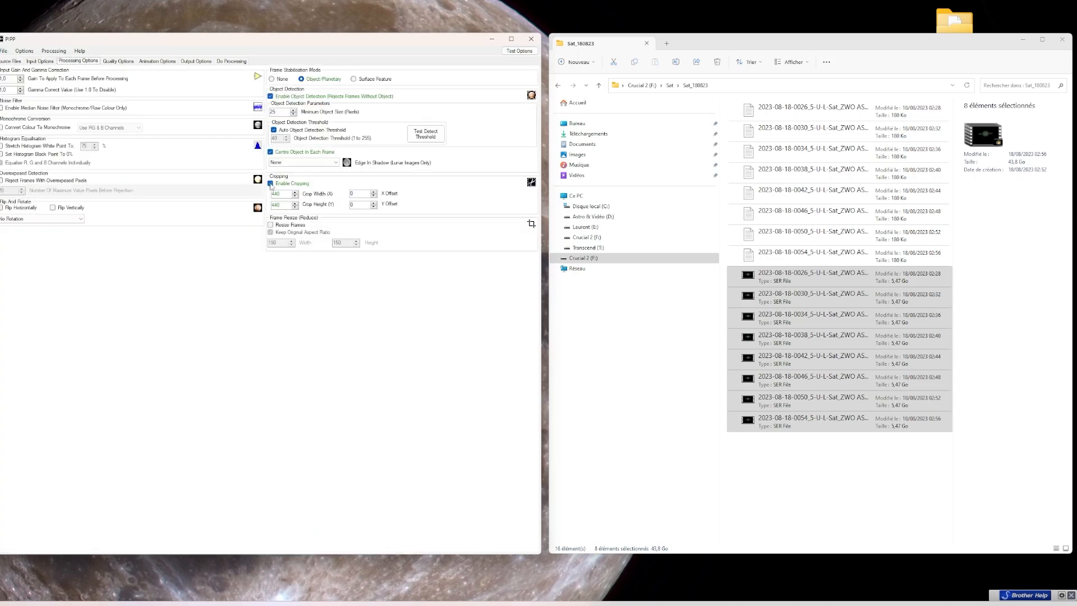
pyautogui.click(517, 51)
pyautogui.moveTo(483, 92); pyautogui.dragTo(721, 70)
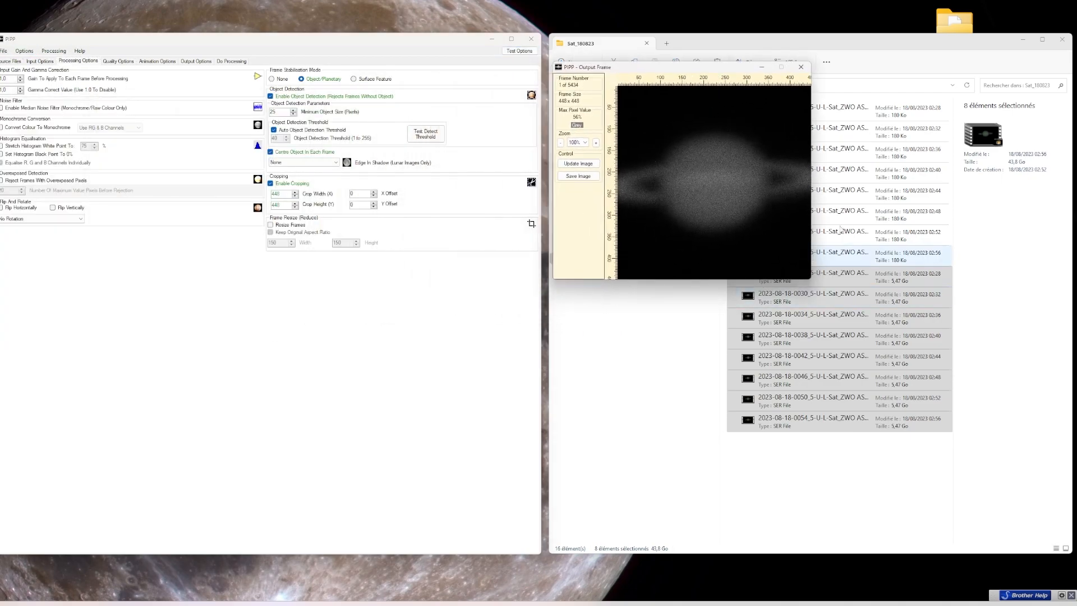
# - Disable cropping and preview the full-size test frame again
pyautogui.click(274, 186)
pyautogui.click(271, 184)
pyautogui.click(520, 50)
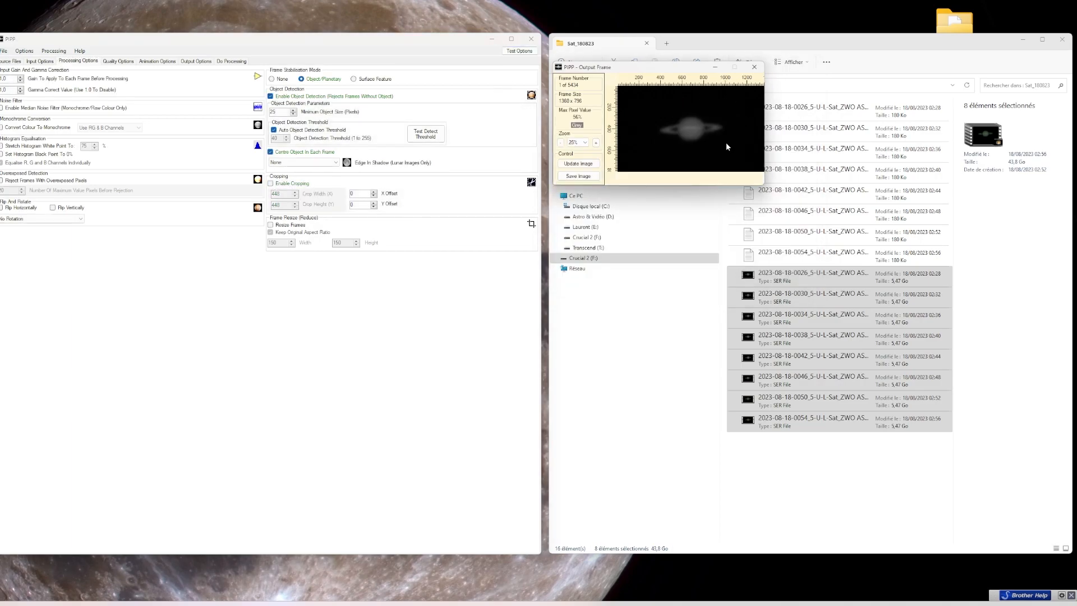
# - Keep SER as the output format with WinJUPOS-compatible filenames, and start processing the batch
pyautogui.click(120, 63)
pyautogui.click(153, 62)
pyautogui.click(208, 63)
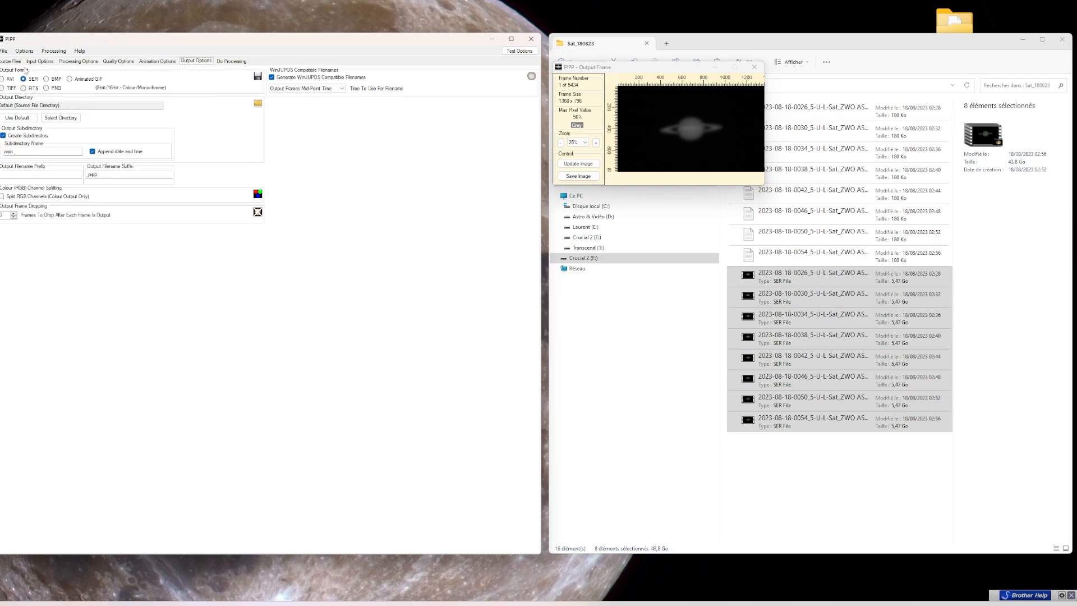
pyautogui.click(8, 79)
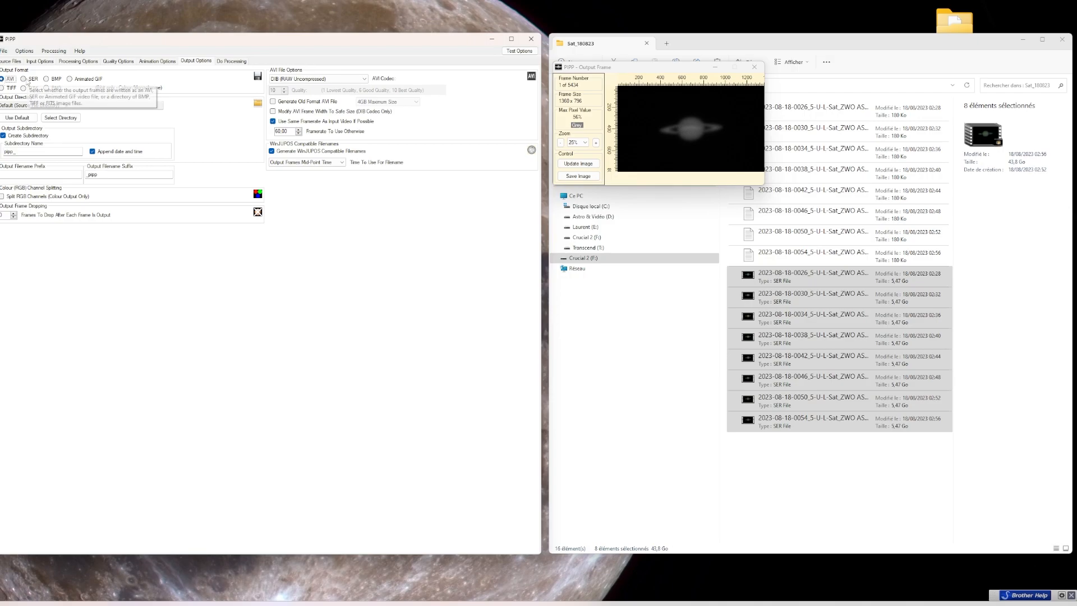
pyautogui.click(23, 79)
pyautogui.click(278, 78)
pyautogui.click(275, 78)
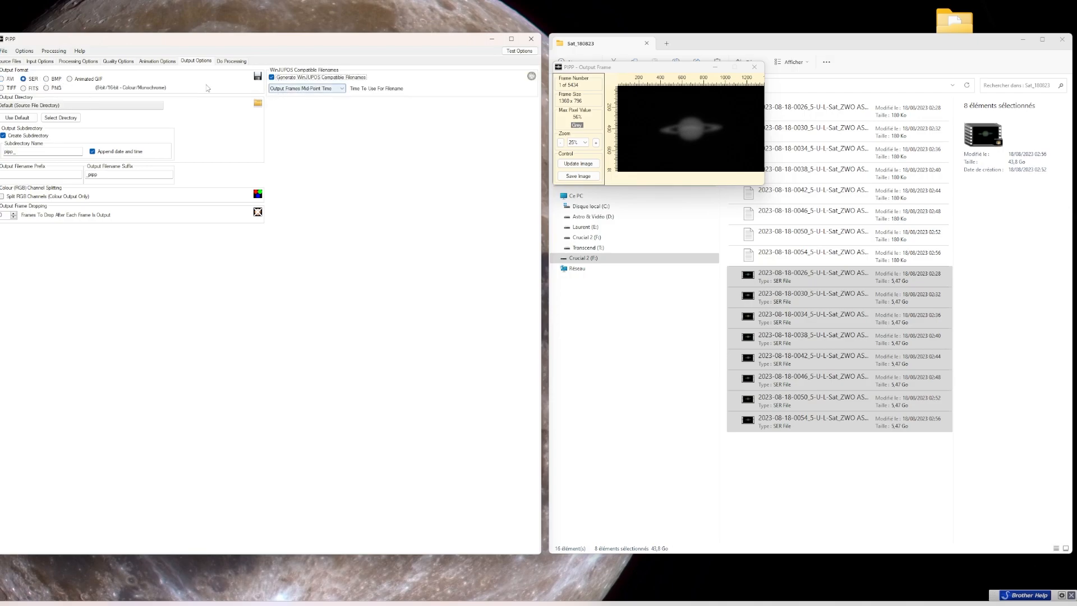
pyautogui.click(226, 64)
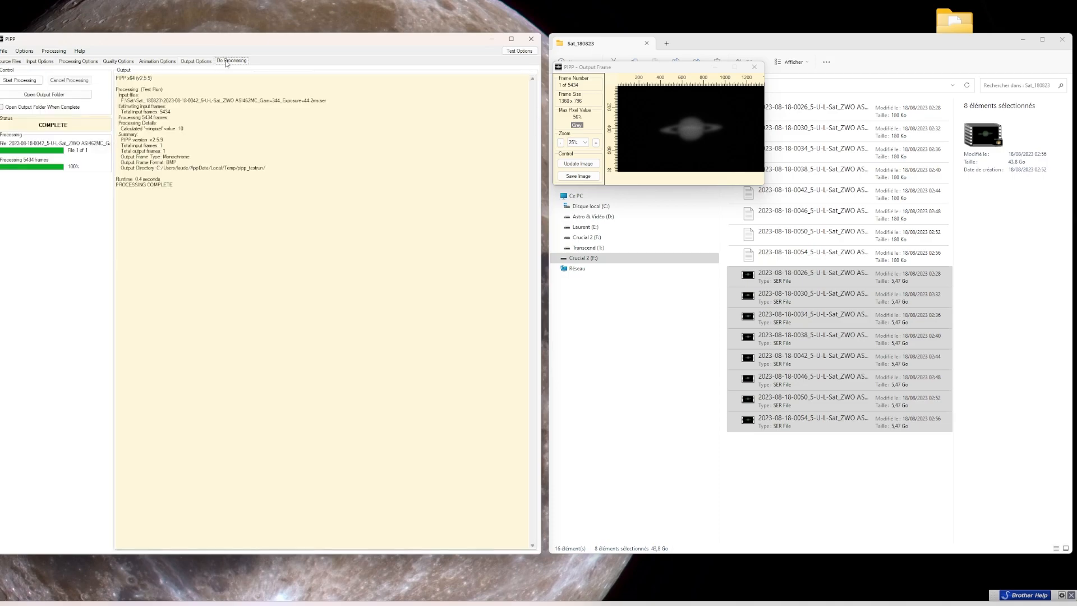
pyautogui.click(20, 80)
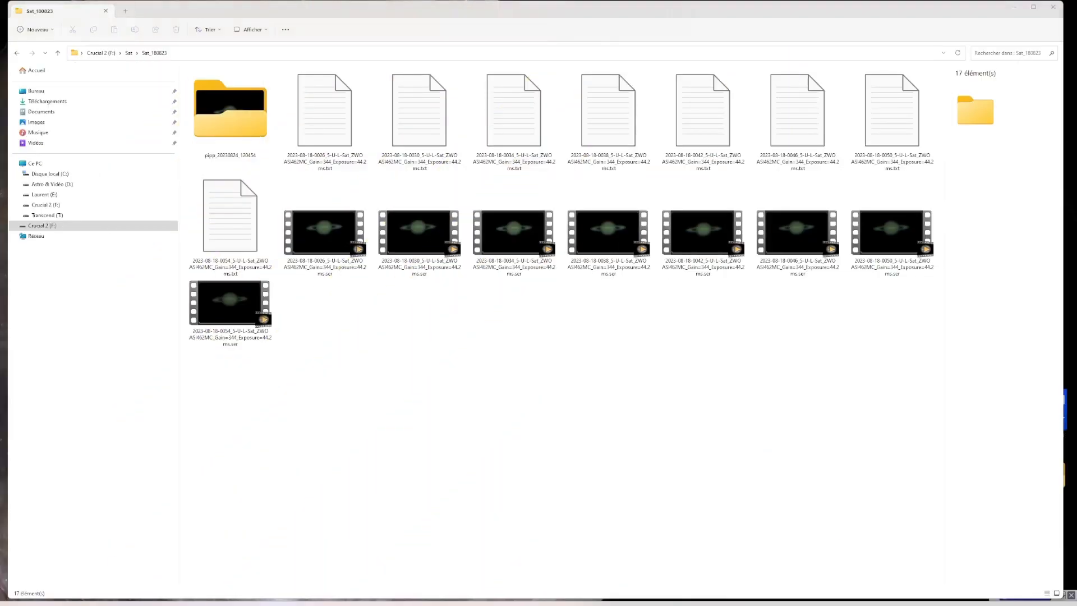
# - Open the pipp_20230824_120454 output folder and play the processed 0034 SER recording to check Saturn's centring
pyautogui.doubleClick(245, 109)
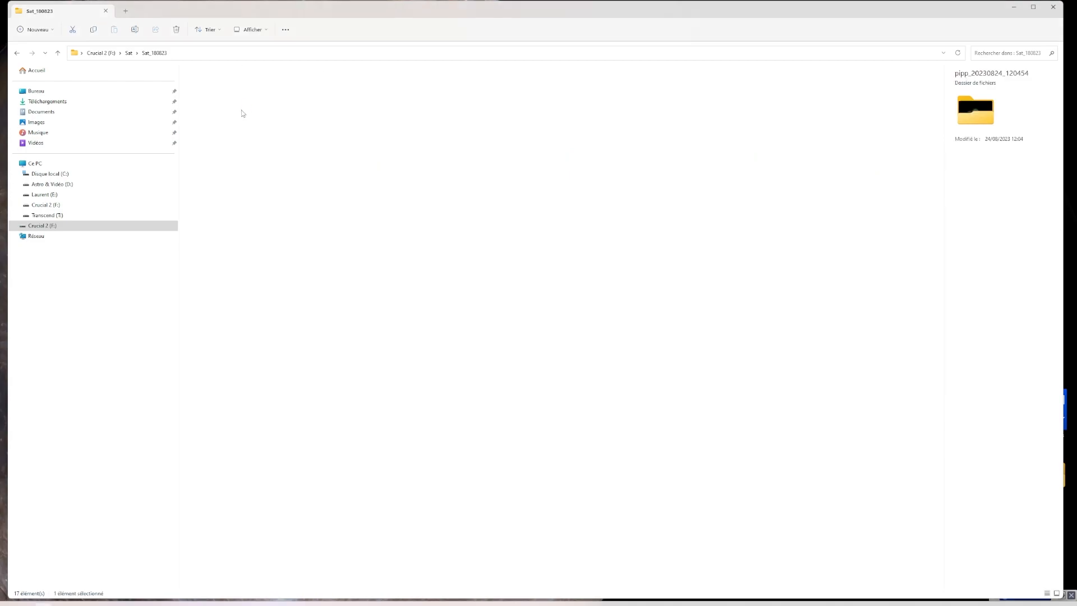
pyautogui.click(263, 92)
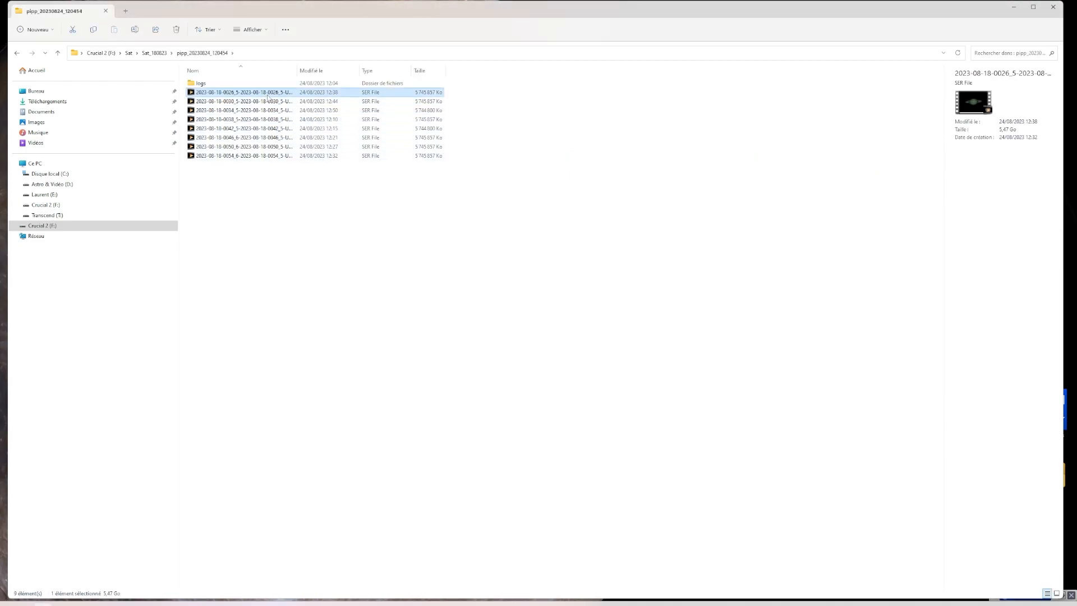
pyautogui.keyDown('shift'); pyautogui.click(270, 156); pyautogui.keyUp('shift')
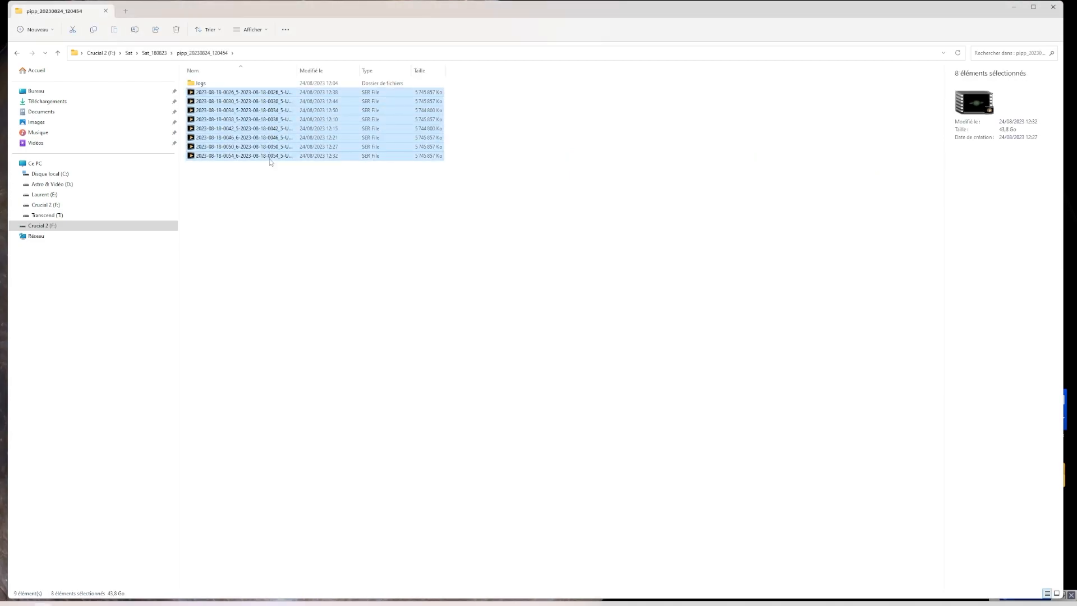
pyautogui.click(298, 217)
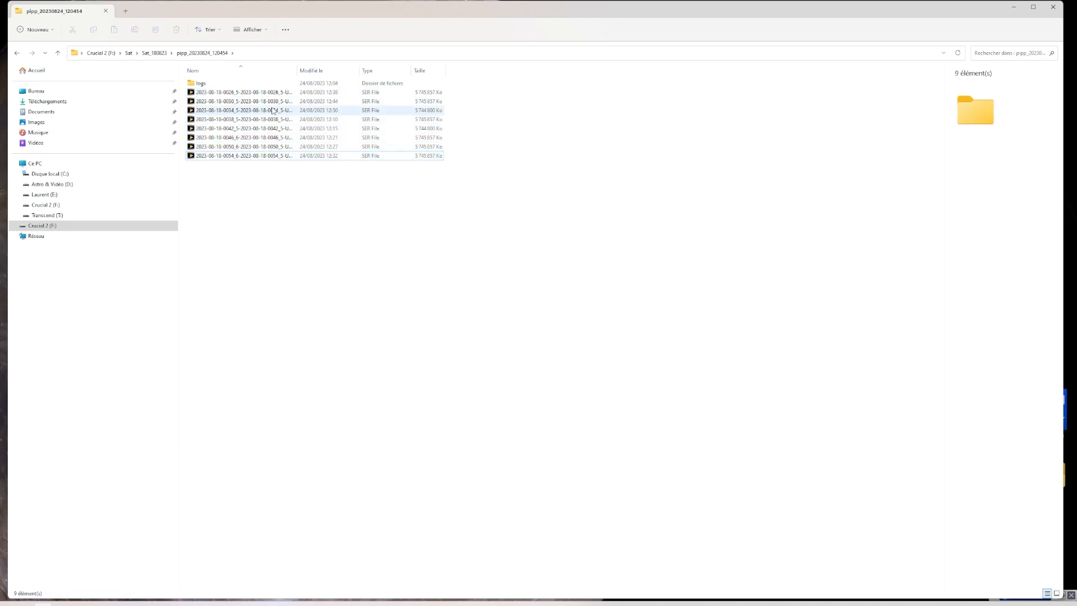
pyautogui.click(264, 112)
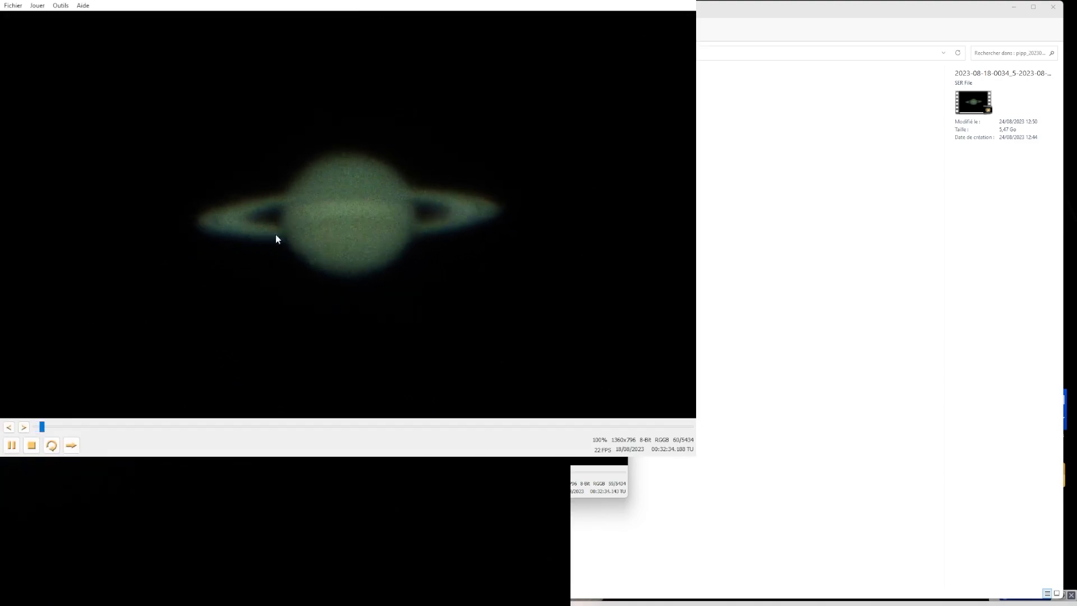
pyautogui.moveTo(46, 428); pyautogui.dragTo(691, 424)
pyautogui.click(690, 2)
# - Load the six processed SER recordings from 0026 to 0046 into AutoStakkert and arrange the frame view
pyautogui.click(449, 321)
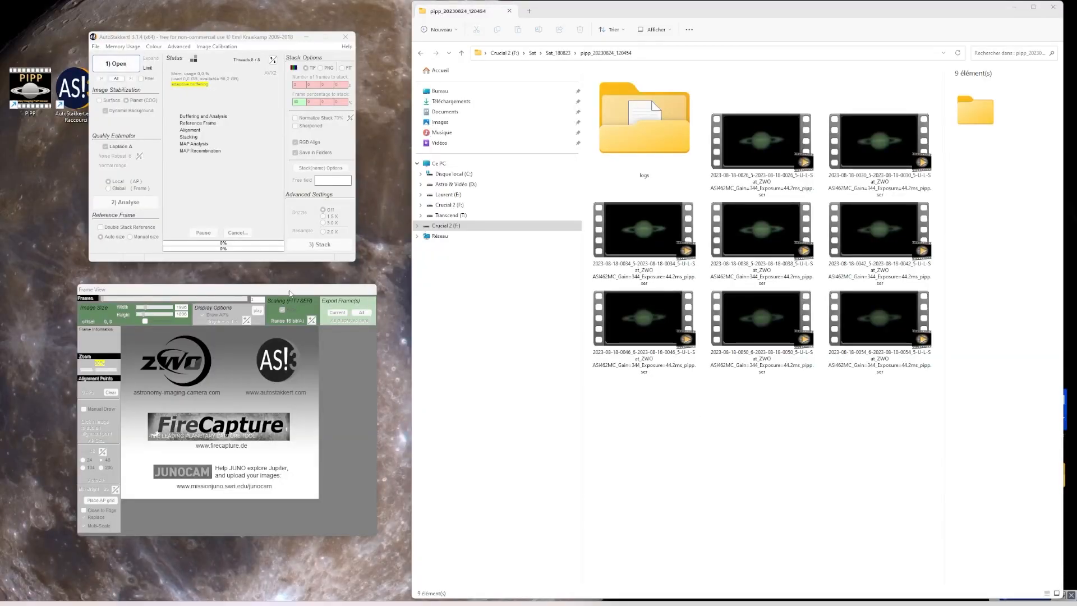
pyautogui.moveTo(288, 291); pyautogui.dragTo(287, 285)
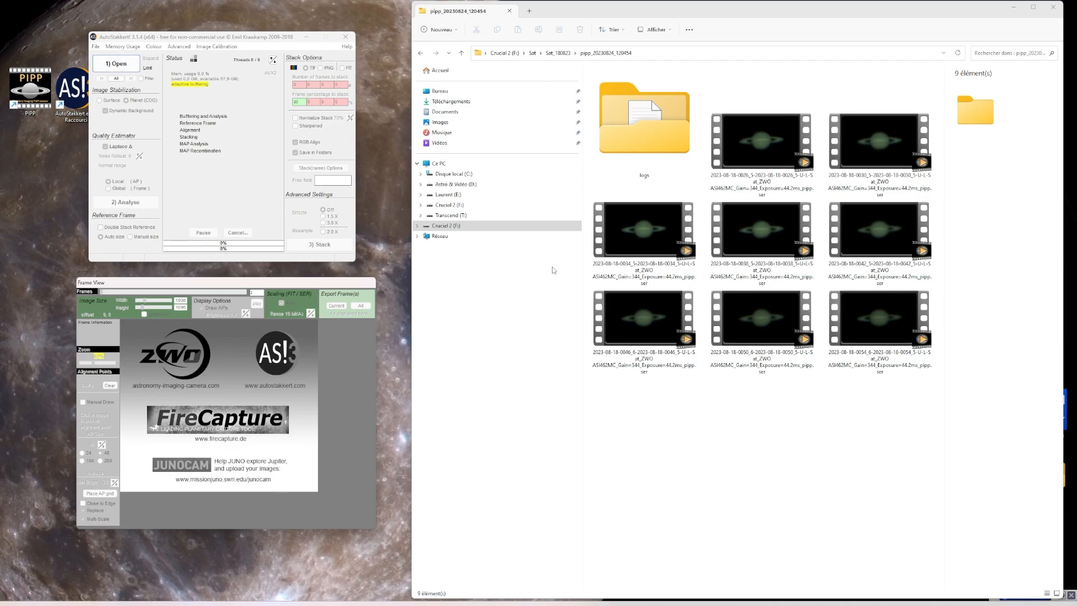
pyautogui.click(806, 144)
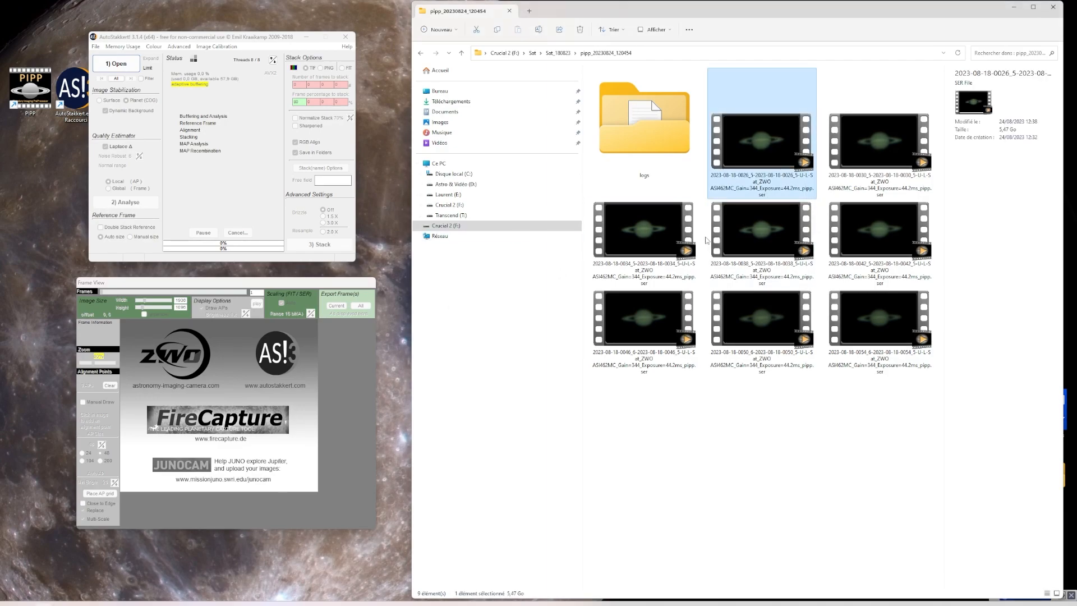
pyautogui.keyDown('shift'); pyautogui.click(652, 321); pyautogui.keyUp('shift')
pyautogui.moveTo(669, 231); pyautogui.dragTo(274, 431)
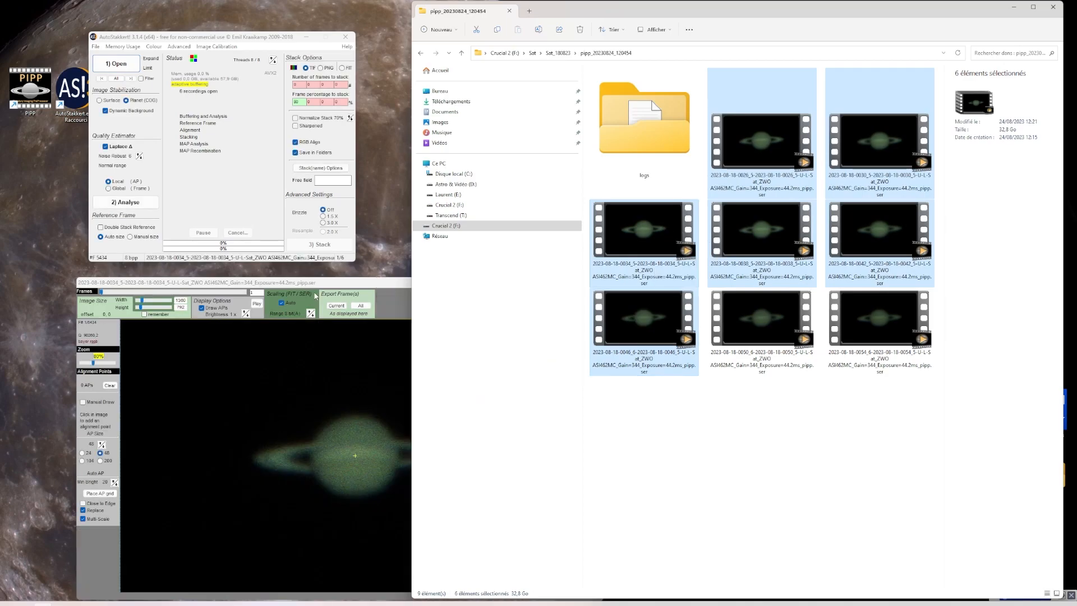
pyautogui.click(370, 290)
pyautogui.moveTo(370, 287); pyautogui.dragTo(376, 277)
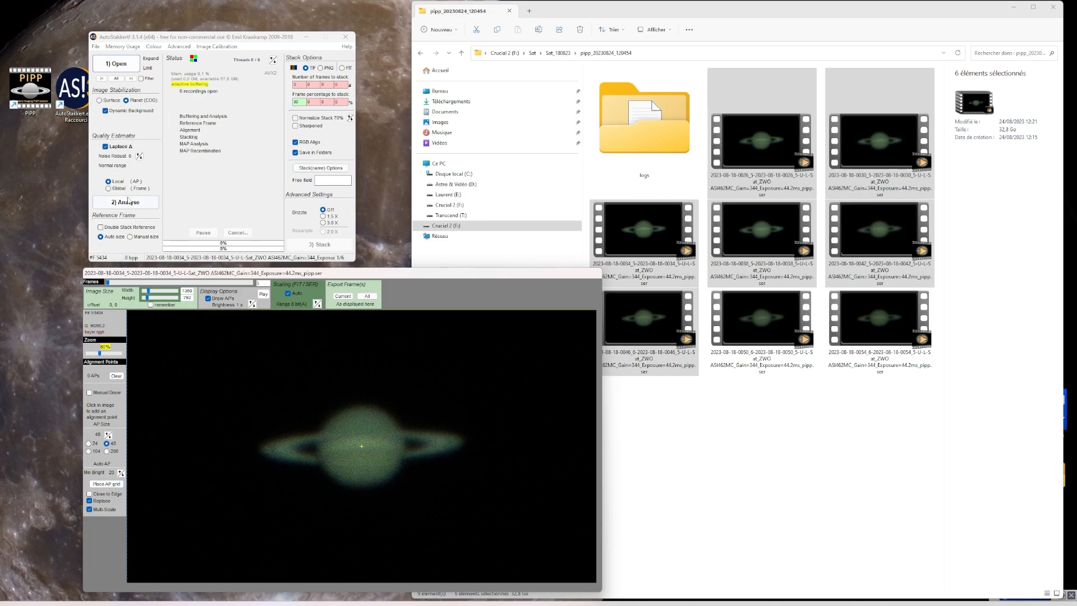
# - Analyse the loaded recordings and inspect the quality-ranked frames up to about the 42% mark at a larger zoom
pyautogui.click(128, 201)
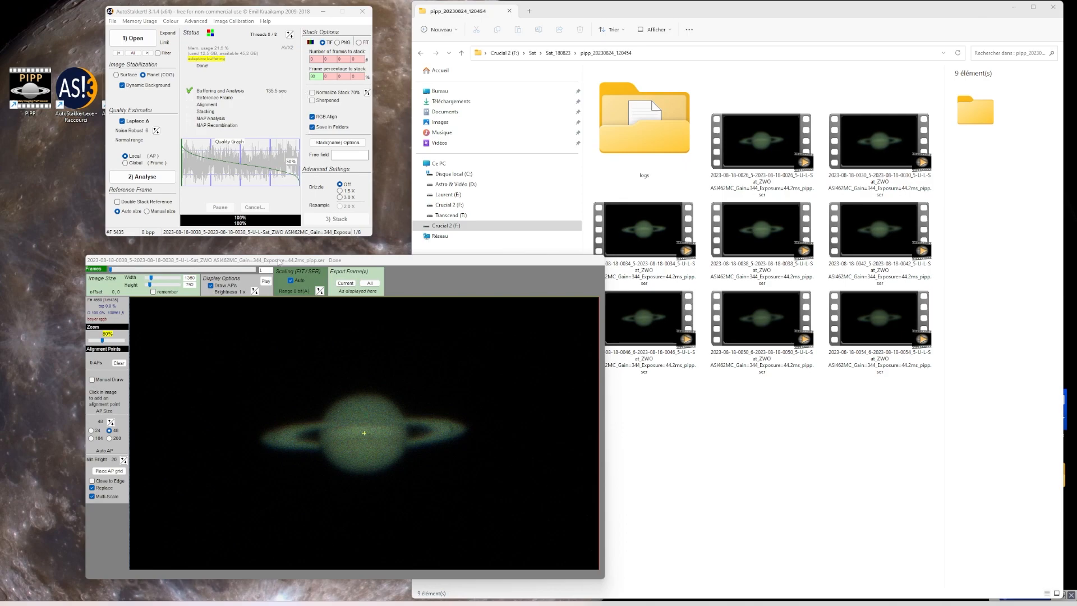
pyautogui.moveTo(279, 261); pyautogui.dragTo(280, 258)
pyautogui.moveTo(103, 341); pyautogui.dragTo(110, 341)
pyautogui.moveTo(225, 257); pyautogui.dragTo(221, 218)
pyautogui.moveTo(108, 228); pyautogui.dragTo(168, 227)
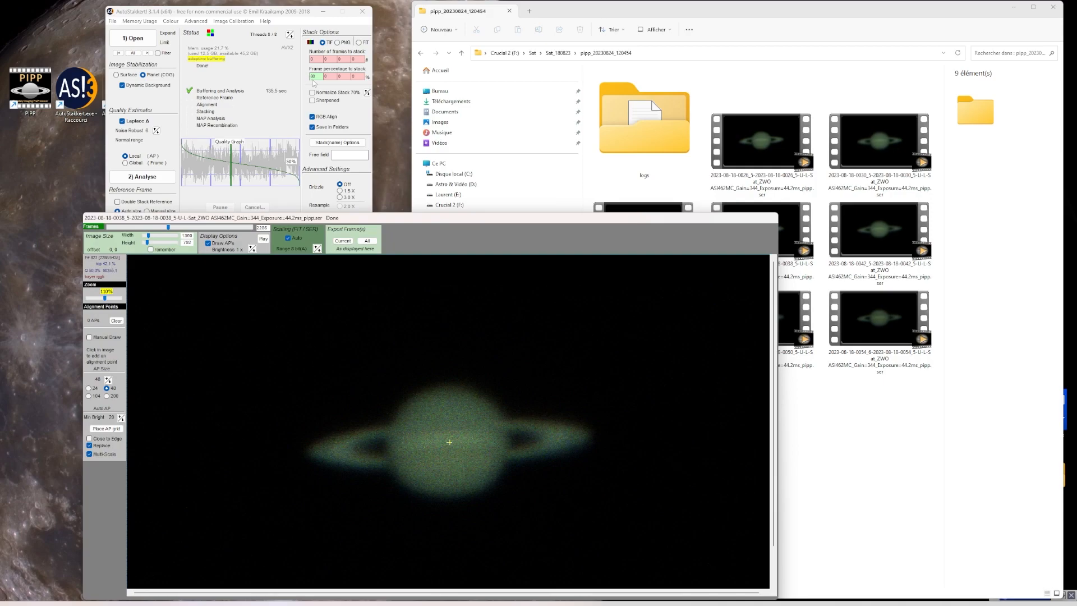
# - Set the frame percentage to stack to about 40 and place the alignment point grid over Saturn
pyautogui.click(317, 77)
pyautogui.moveTo(169, 228); pyautogui.dragTo(88, 232)
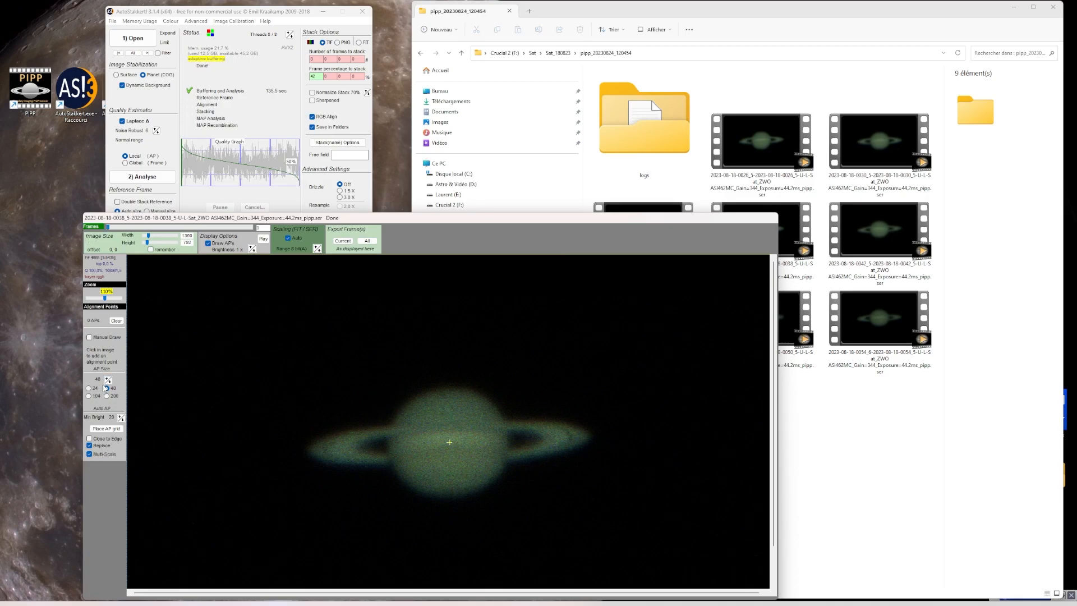
pyautogui.click(107, 429)
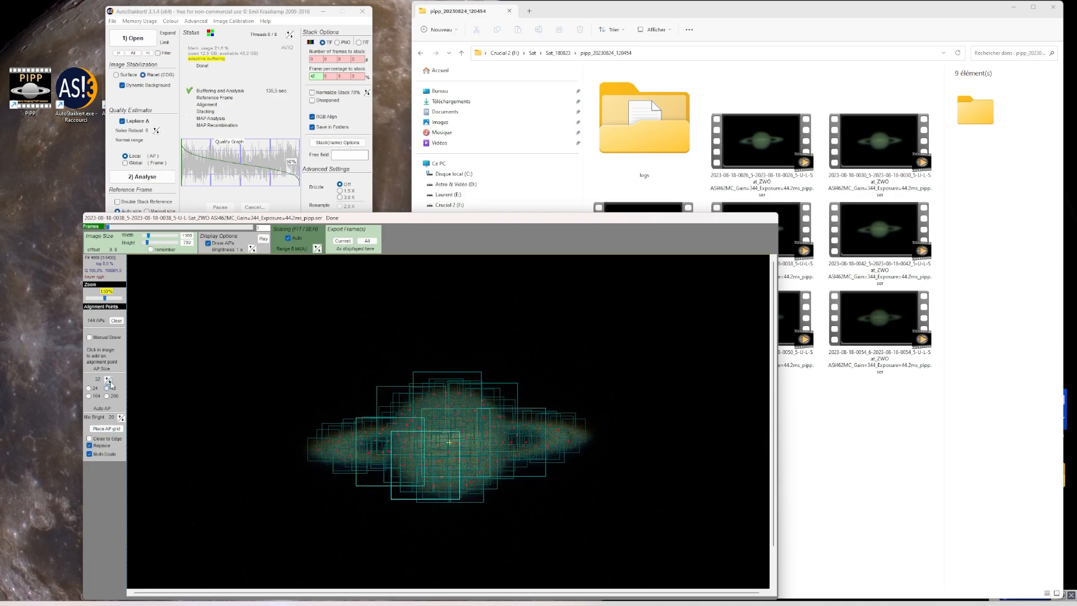
# - Rebuild Saturn's alignment point grid with an AP size of 24 and stack the recordings
pyautogui.click(108, 428)
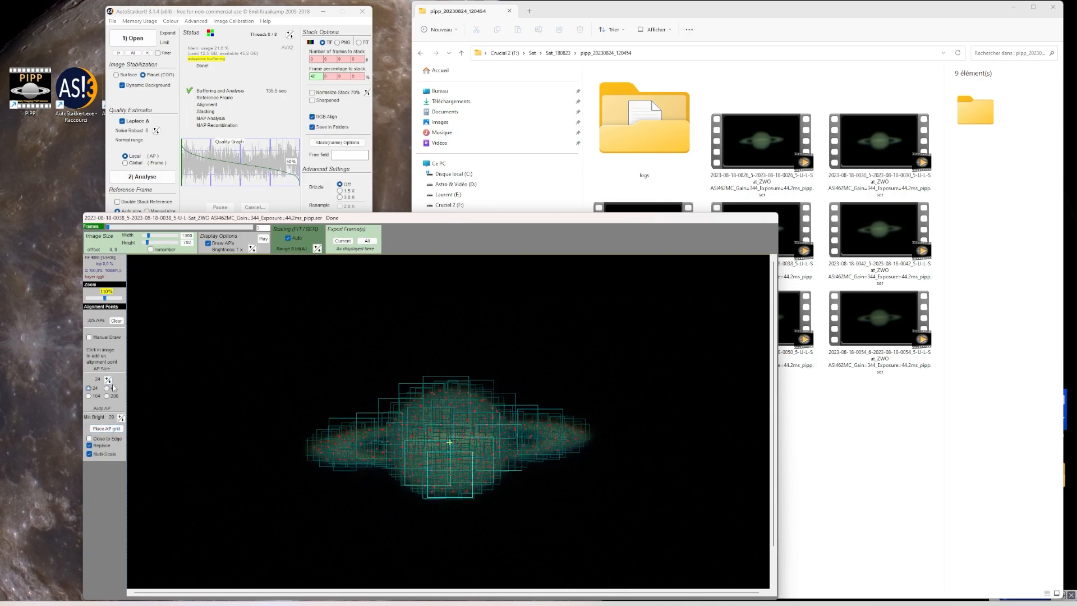
pyautogui.click(115, 429)
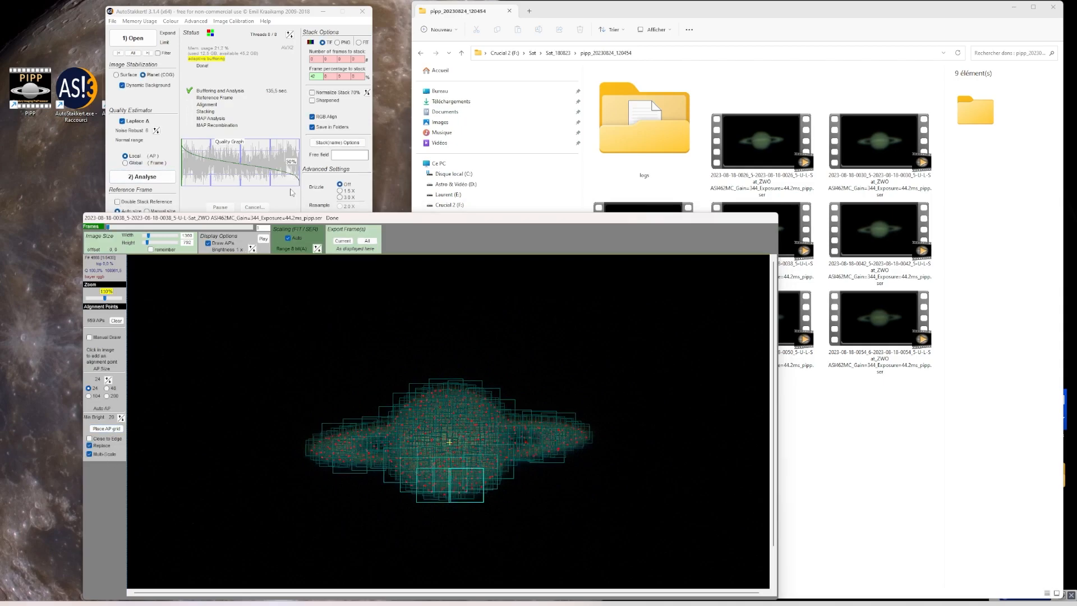
pyautogui.click(330, 190)
pyautogui.click(342, 219)
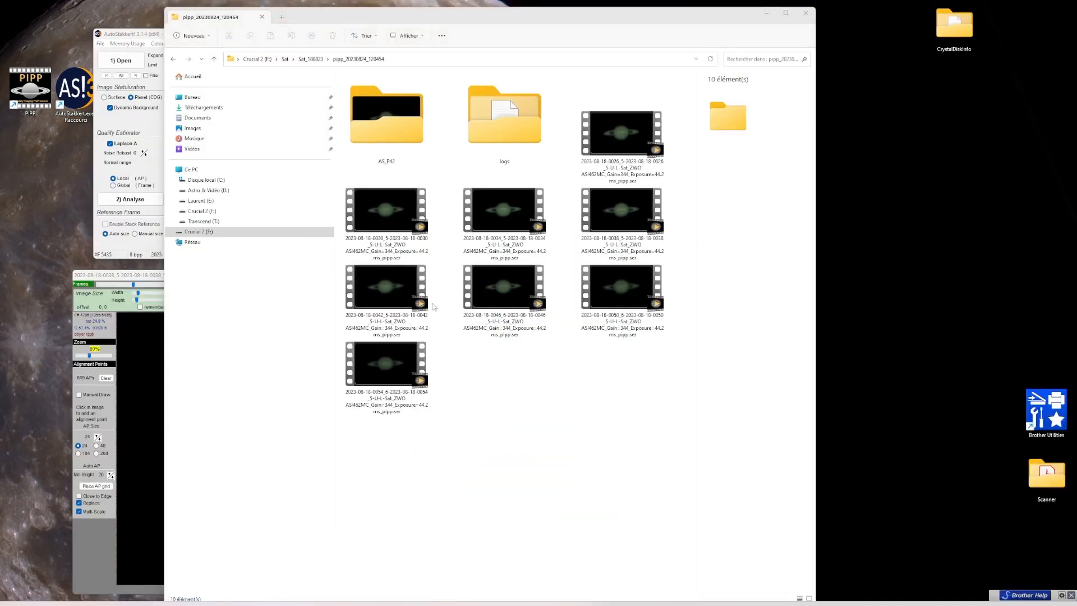
# - Open the AS_P42 output folder and check the stacking status in AutoStakkert
pyautogui.click(397, 133)
pyautogui.doubleClick(396, 133)
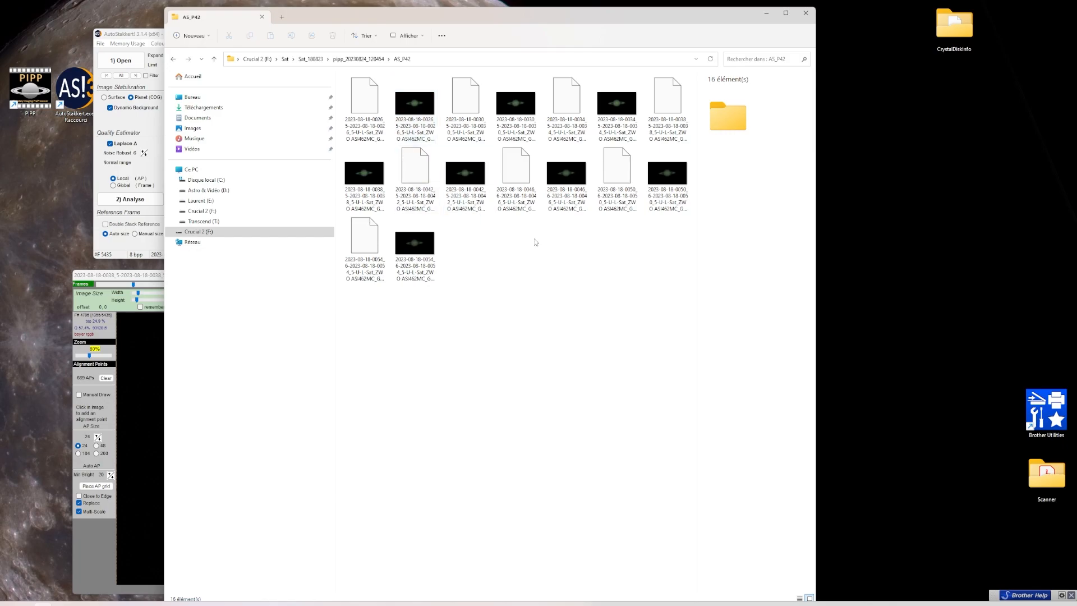
pyautogui.click(122, 243)
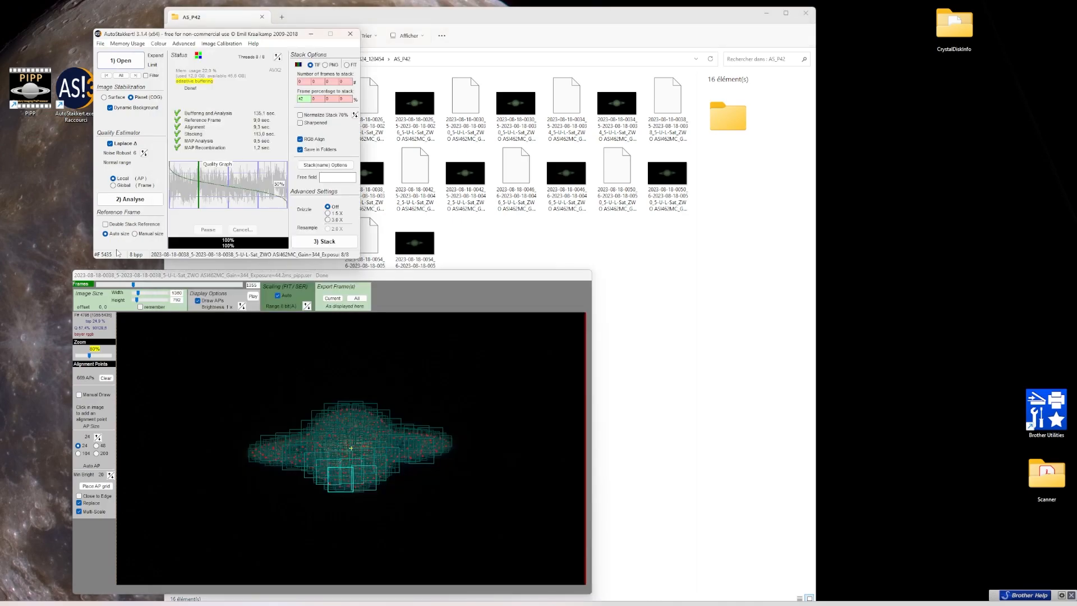
pyautogui.click(564, 234)
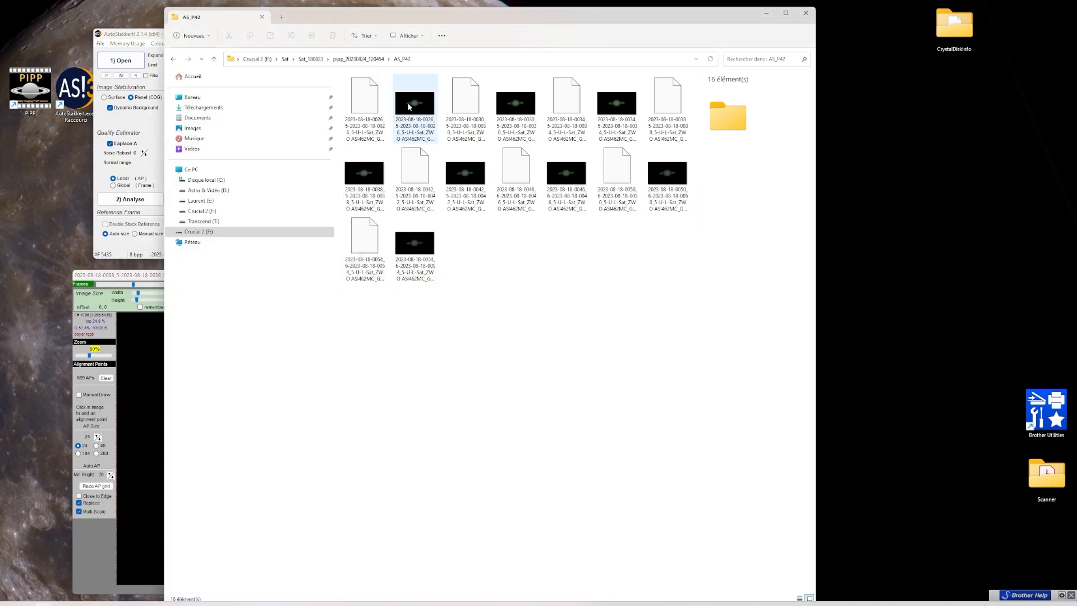
# - Compare the stacked Saturn TIF images one by one from 0026 to 0054 and close the image viewer
pyautogui.doubleClick(409, 106)
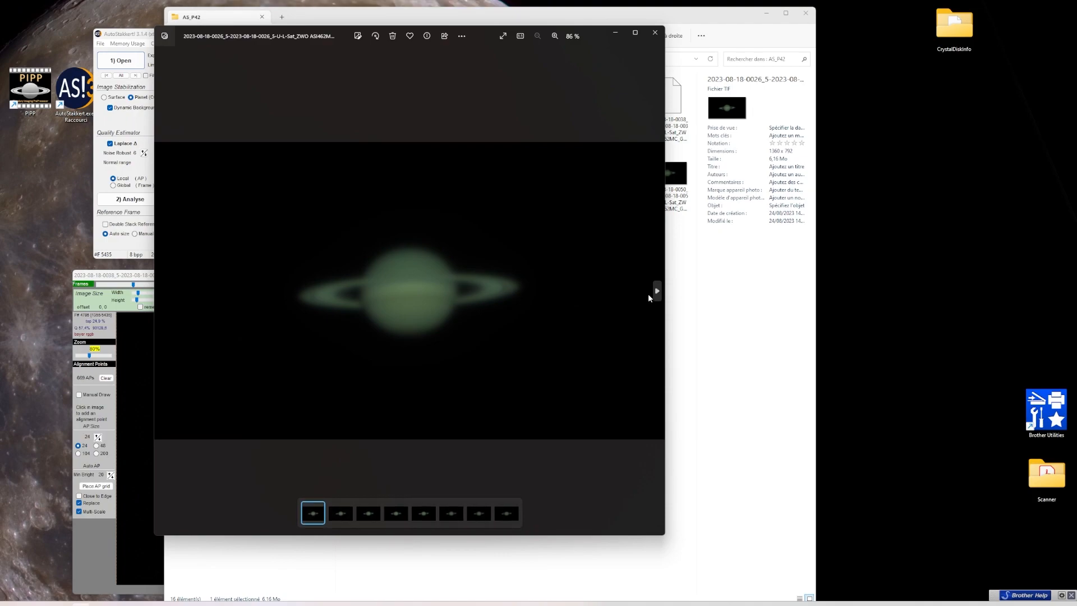
pyautogui.click(658, 291)
pyautogui.click(658, 291)
pyautogui.click(657, 291)
pyautogui.click(657, 292)
pyautogui.click(658, 291)
pyautogui.click(657, 292)
pyautogui.click(657, 291)
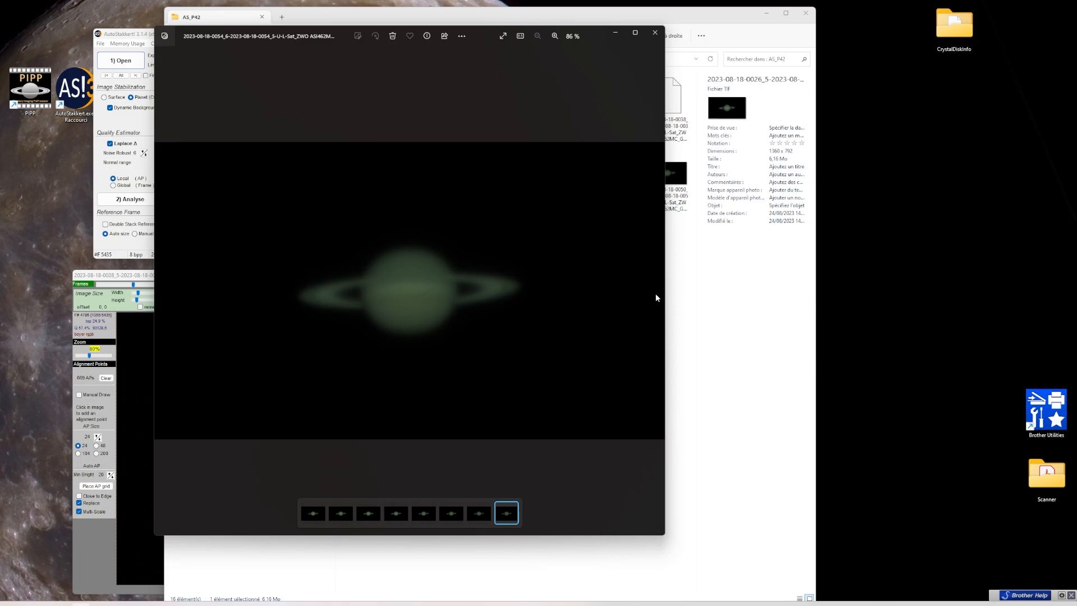
pyautogui.click(654, 32)
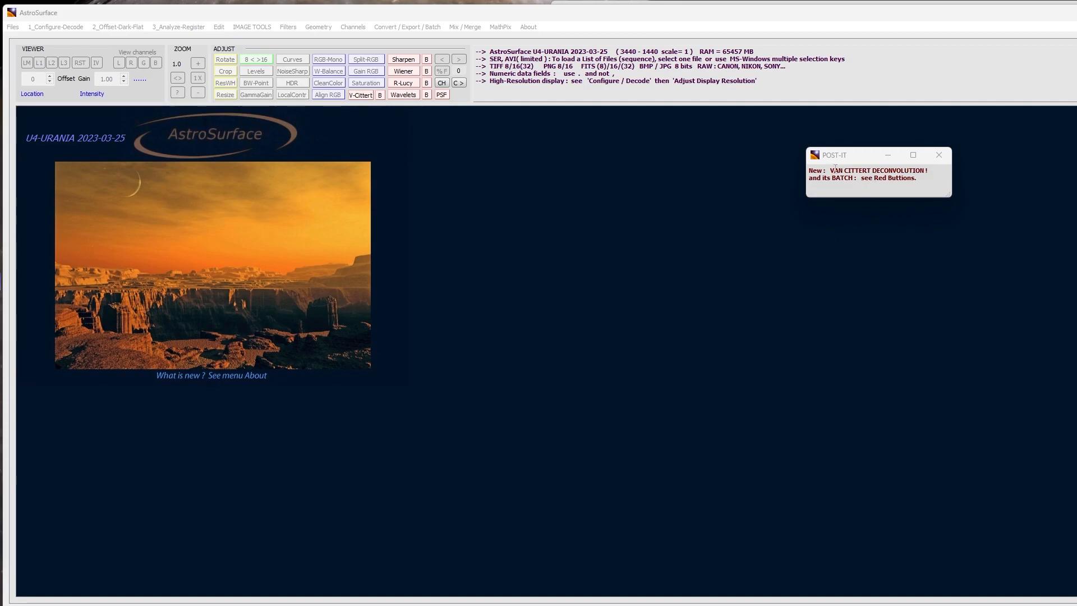
# - Switch to AstroSurface, read the Van Cittert deconvolution notice and dismiss it
pyautogui.moveTo(831, 170); pyautogui.dragTo(926, 171)
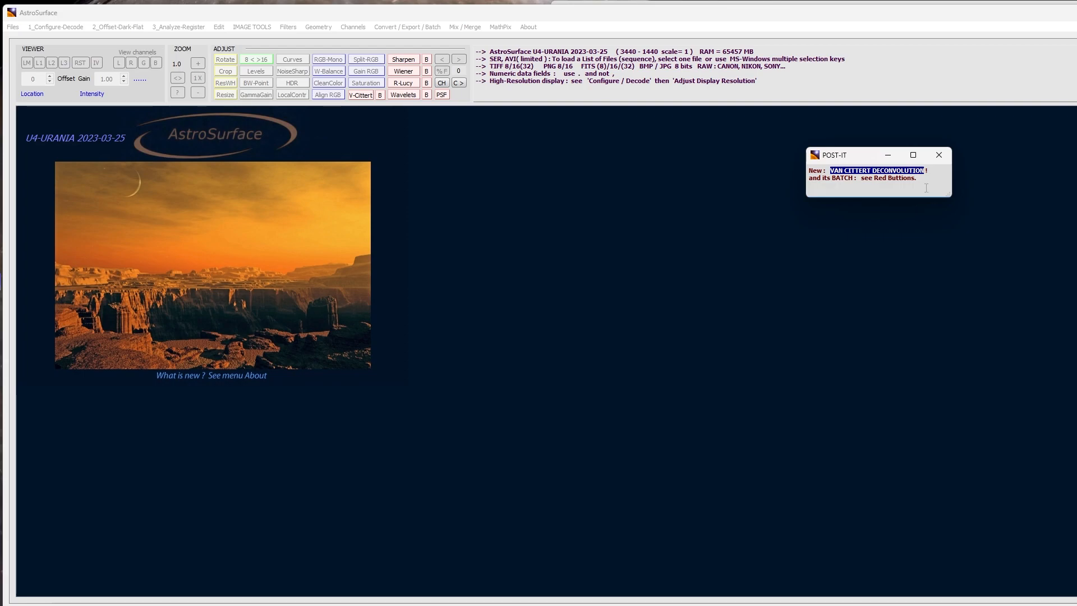
pyautogui.click(871, 171)
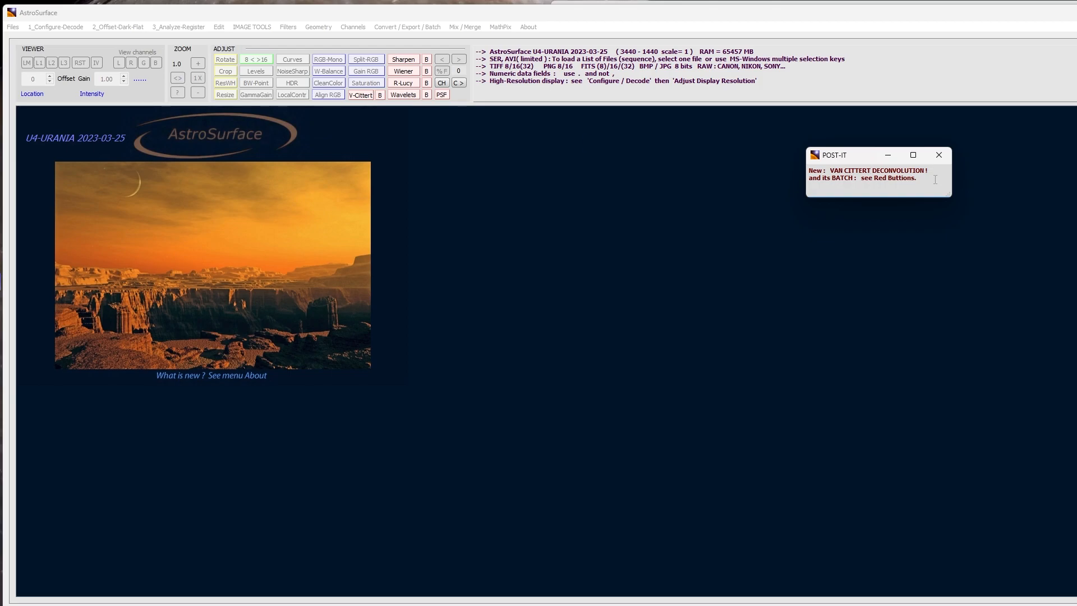
pyautogui.click(939, 154)
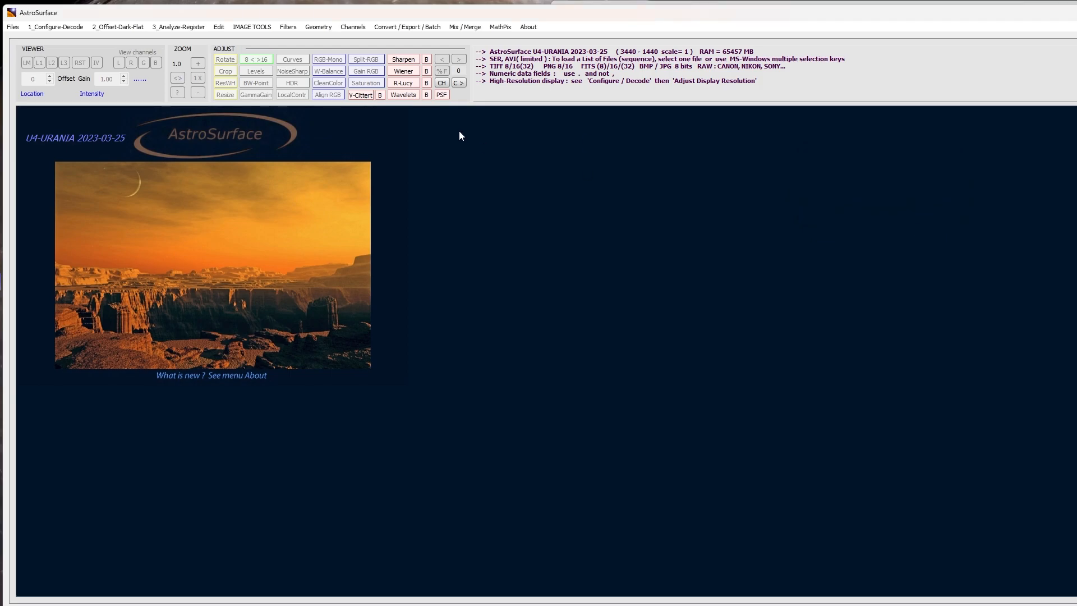
# - Examine the settings of the Wavelets, Wiener and Van Cittert deconvolution tools, closing each one unapplied
pyautogui.click(403, 94)
pyautogui.moveTo(170, 113); pyautogui.dragTo(762, 130)
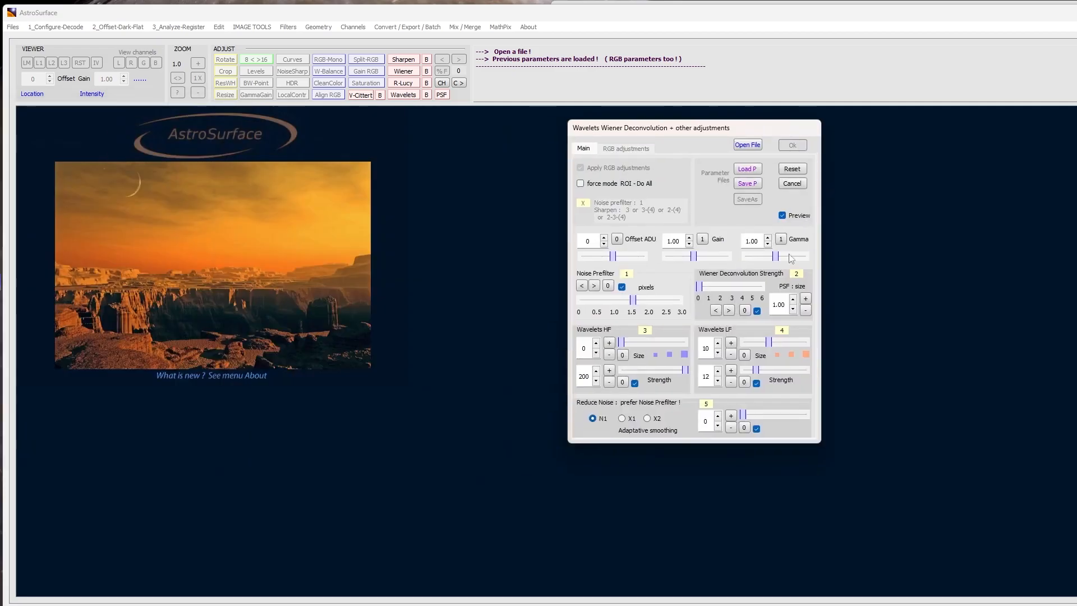
pyautogui.click(800, 186)
pyautogui.click(413, 74)
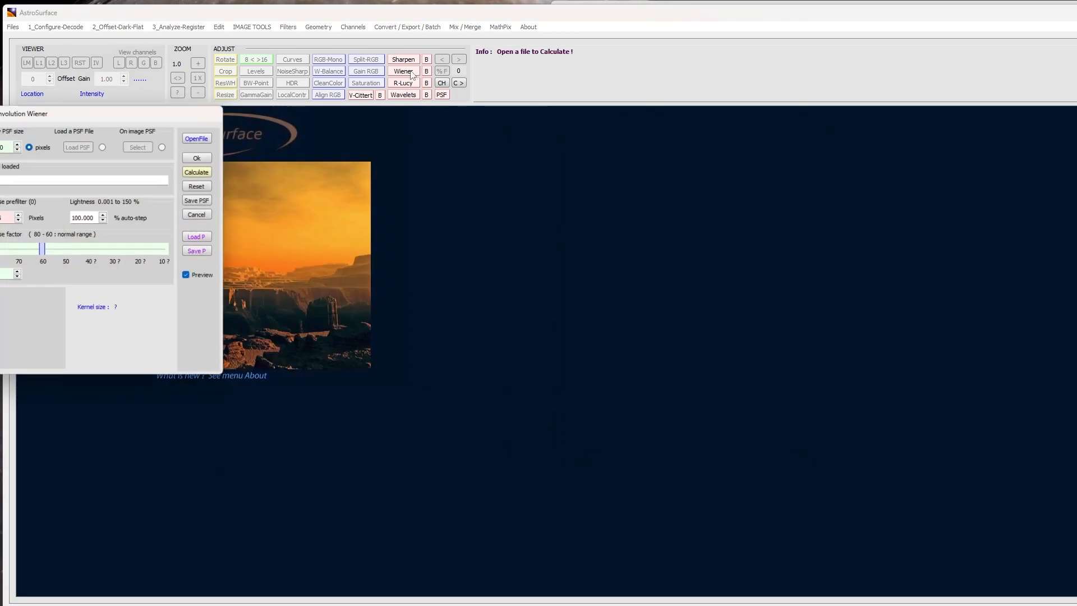
pyautogui.moveTo(166, 114); pyautogui.dragTo(903, 135)
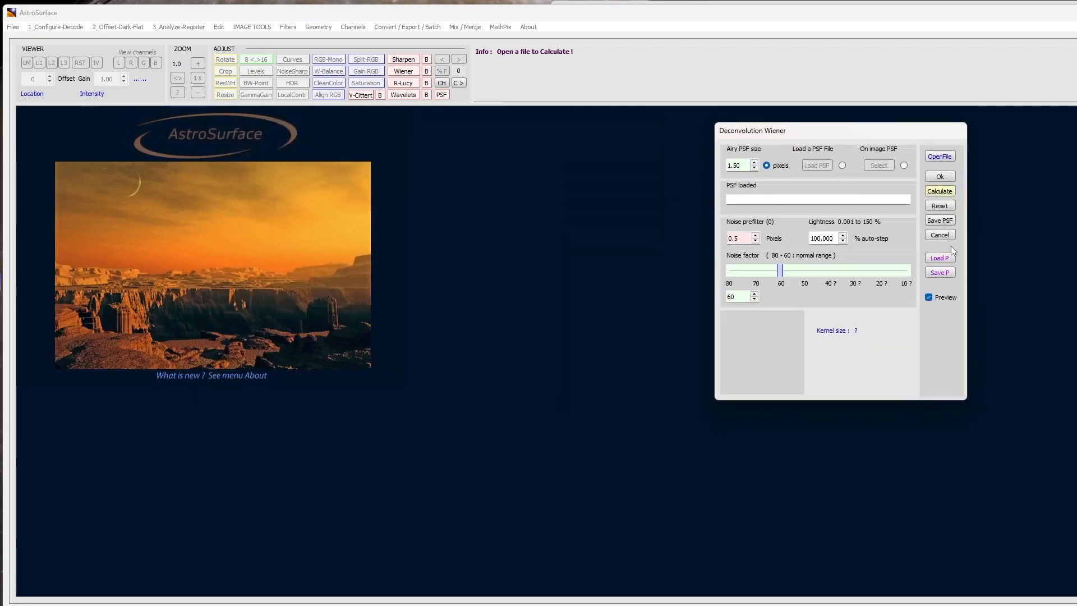
pyautogui.click(944, 235)
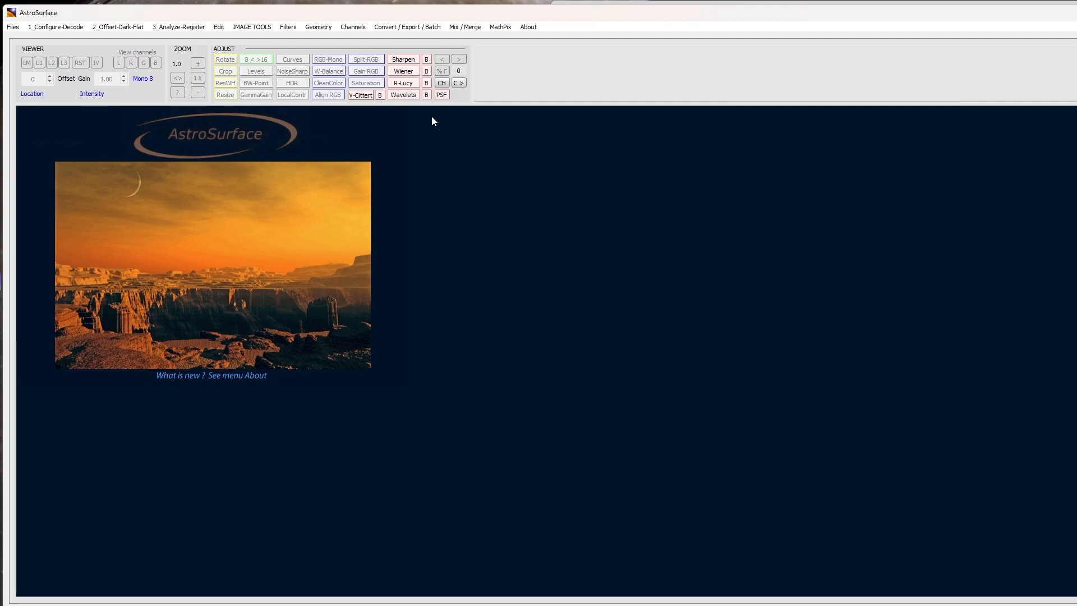
pyautogui.click(365, 95)
pyautogui.moveTo(211, 106); pyautogui.dragTo(1076, 135)
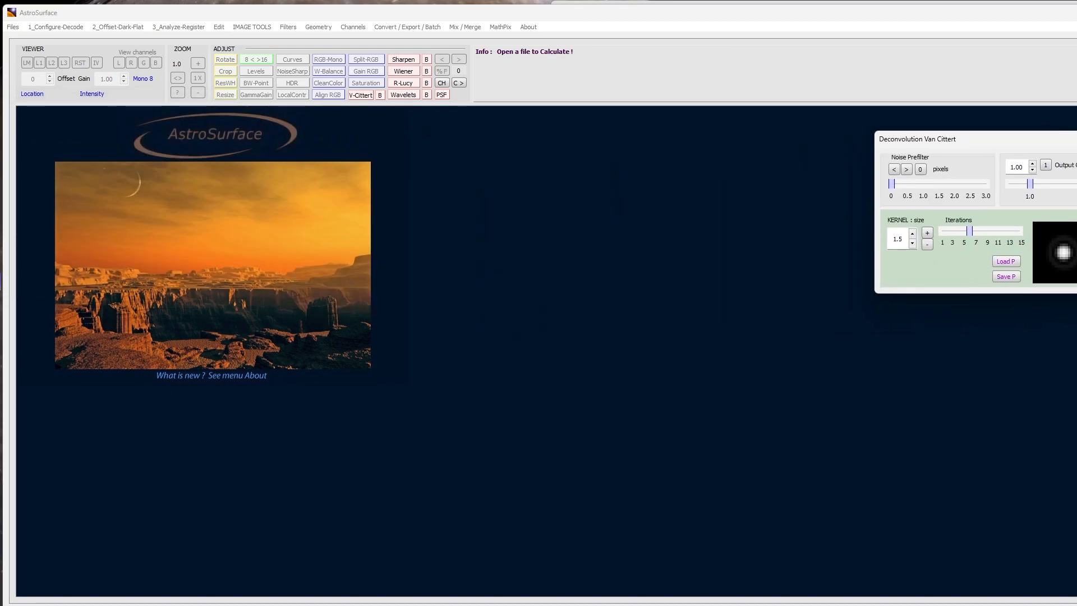
pyautogui.click(1076, 140)
# - Open the PSF generator and calculate the sampling for a 3048 mm focal length and 2.90 µm pixels
pyautogui.click(445, 96)
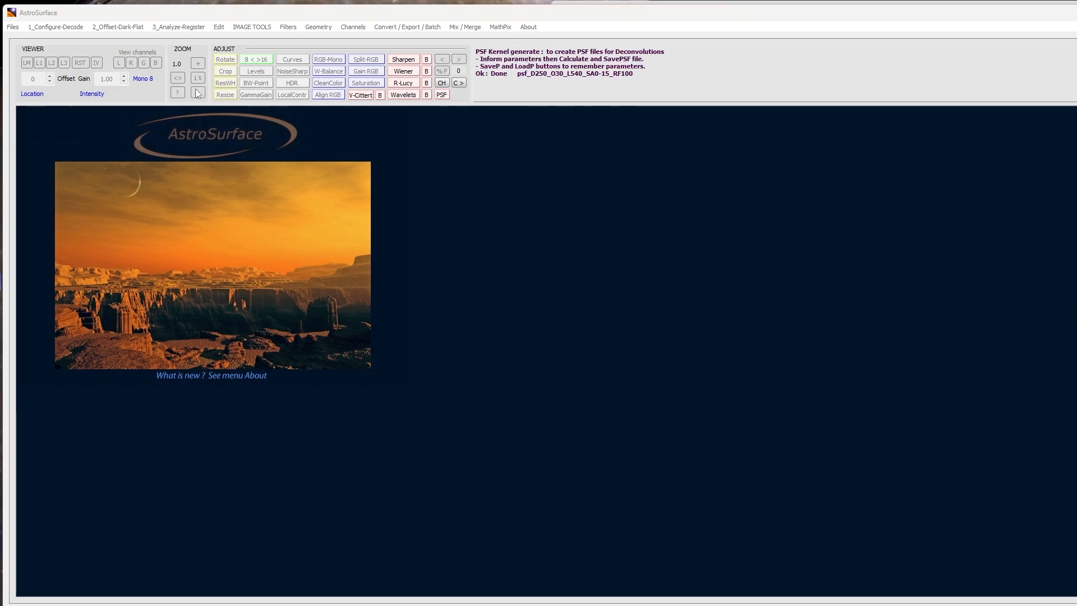
pyautogui.moveTo(864, 116); pyautogui.dragTo(938, 123)
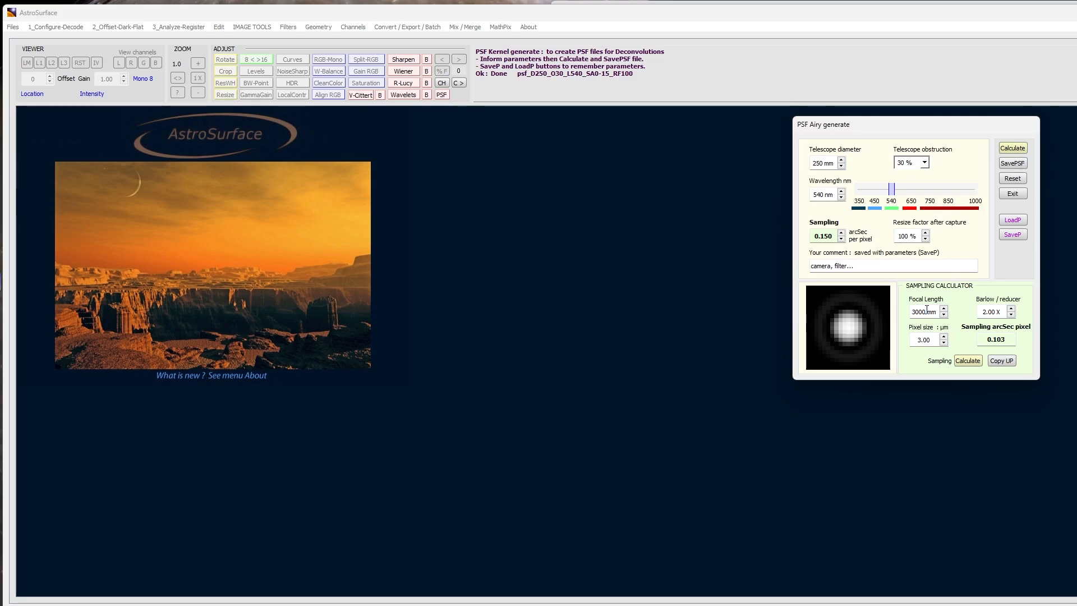
pyautogui.write('48')
pyautogui.click(945, 342)
pyautogui.click(931, 342)
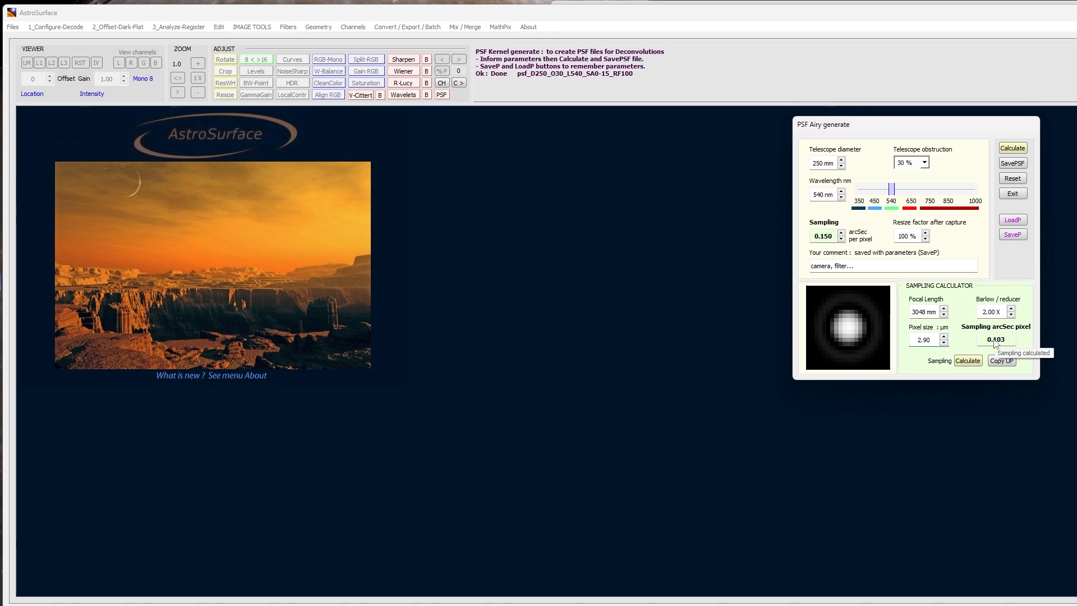
pyautogui.doubleClick(990, 312)
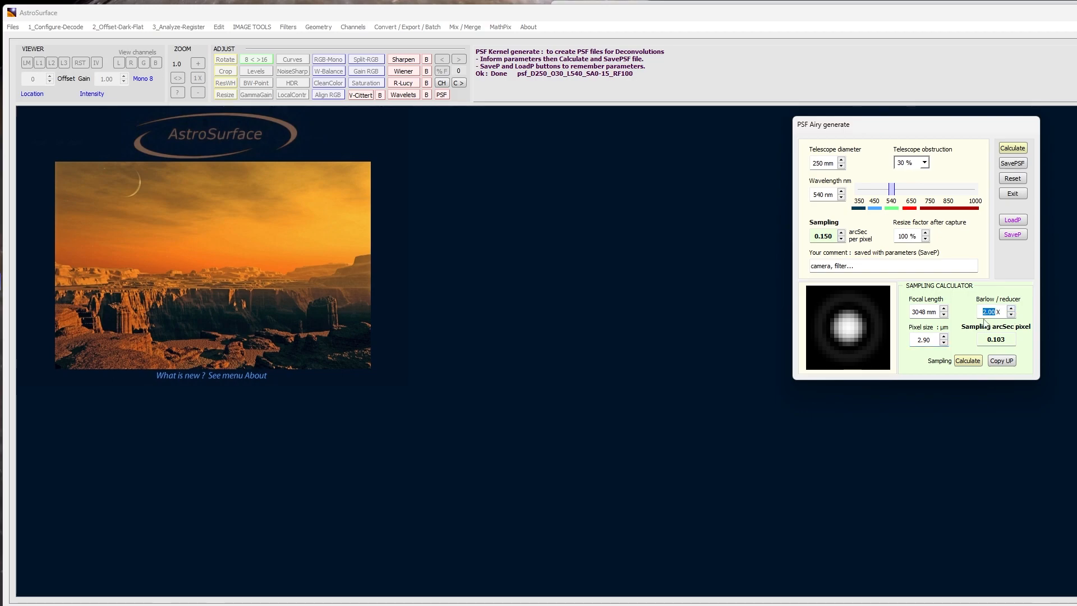
pyautogui.click(972, 362)
# - Set the telescope diameter to 254 mm, transfer the calculated sampling to the PSF parameters and calculate the PSF
pyautogui.click(823, 163)
pyautogui.press('BackSpace')
pyautogui.write('4')
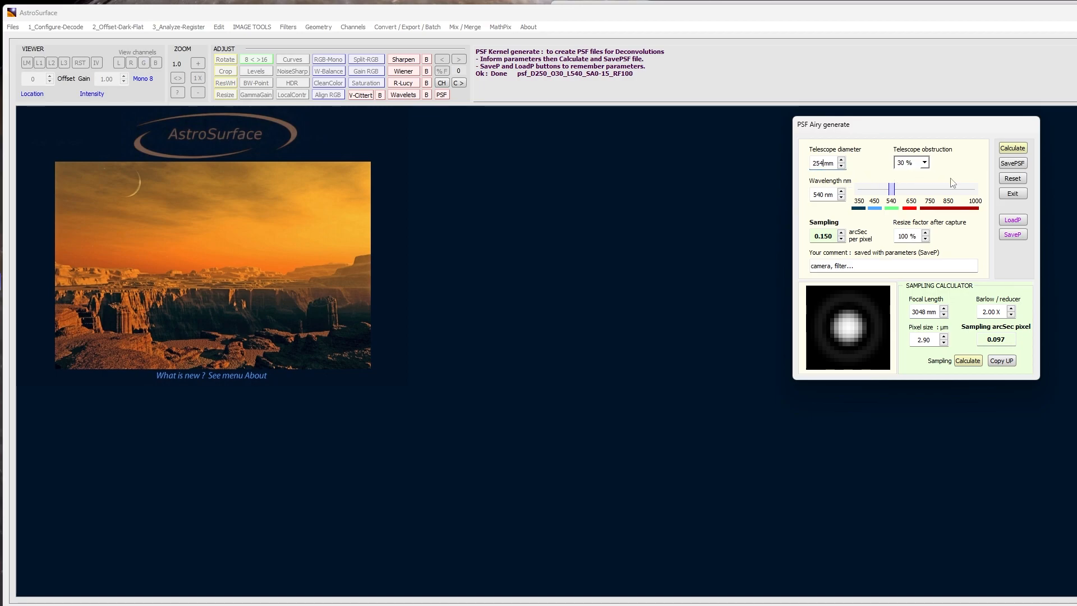
pyautogui.click(1009, 362)
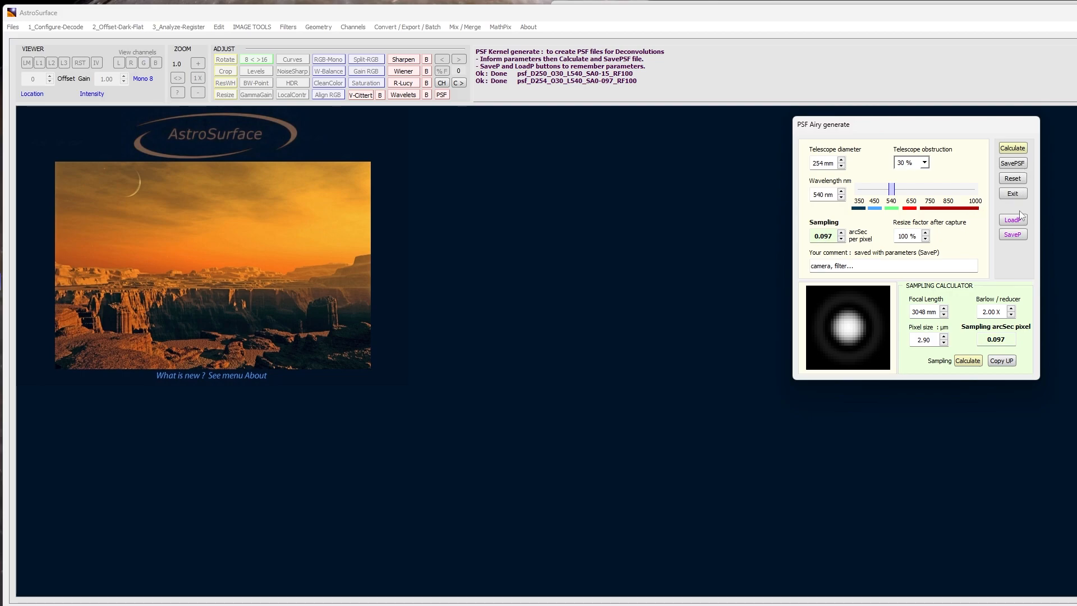
# - Save the PSF as psf_D254_O30_L540_SA0-097_RF100.png in the AS_P42 folder and exit the generator
pyautogui.click(1019, 167)
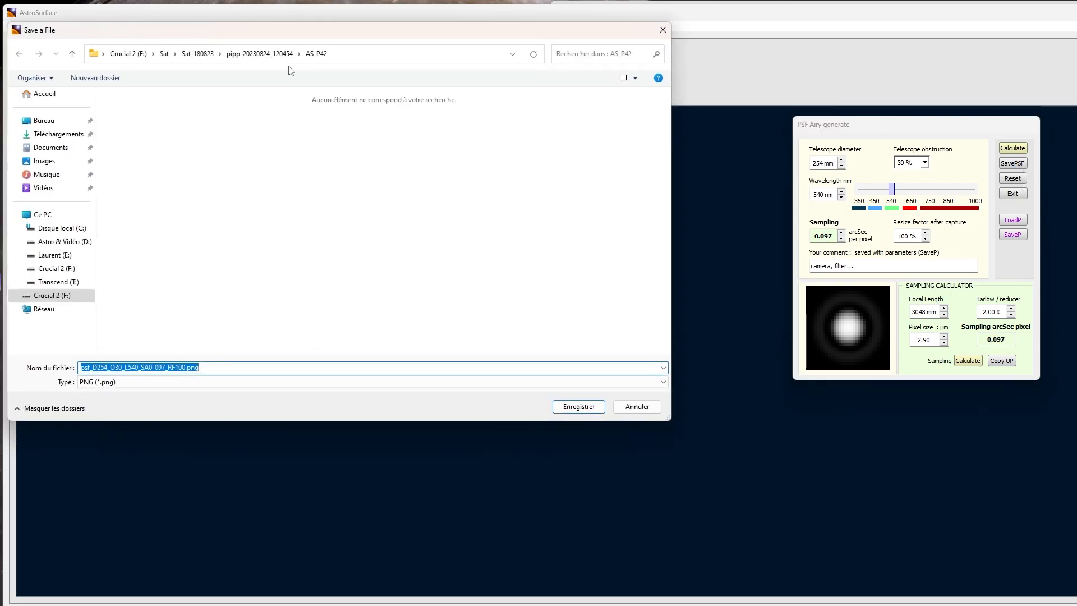
pyautogui.moveTo(335, 37); pyautogui.dragTo(452, 91)
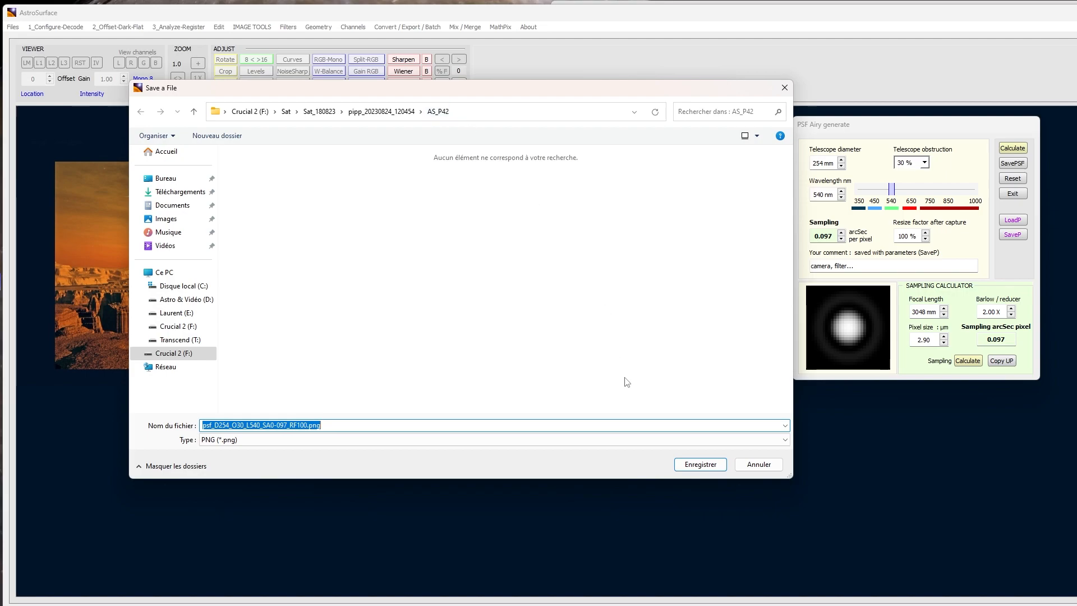
pyautogui.click(694, 465)
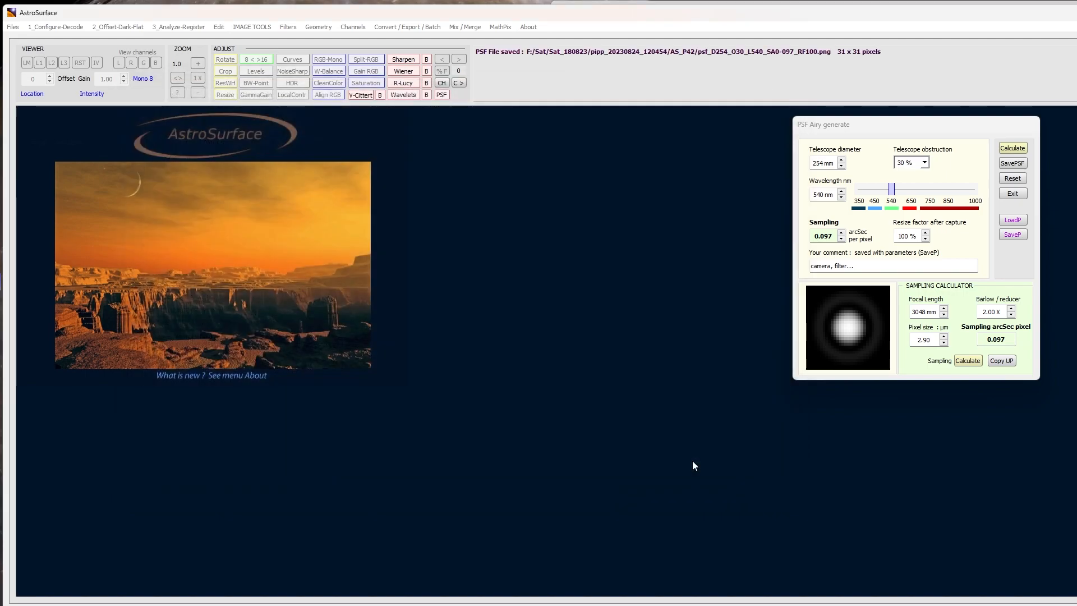
pyautogui.click(1016, 193)
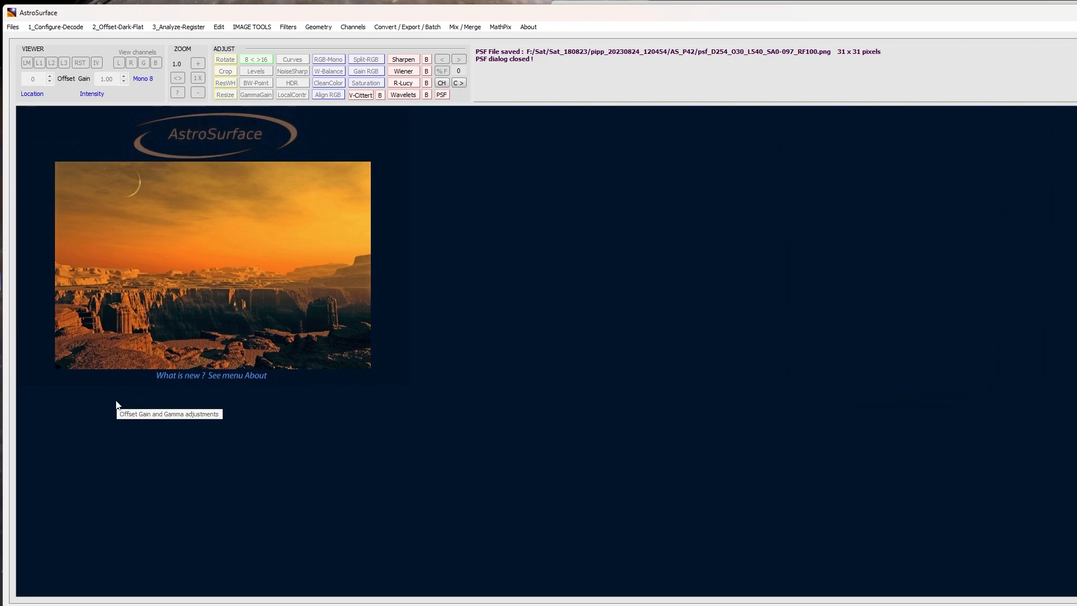
# - Open the stacked 0026 Saturn TIF from the AS_P42 folder for editing and close its preview
pyautogui.click(13, 27)
pyautogui.click(79, 113)
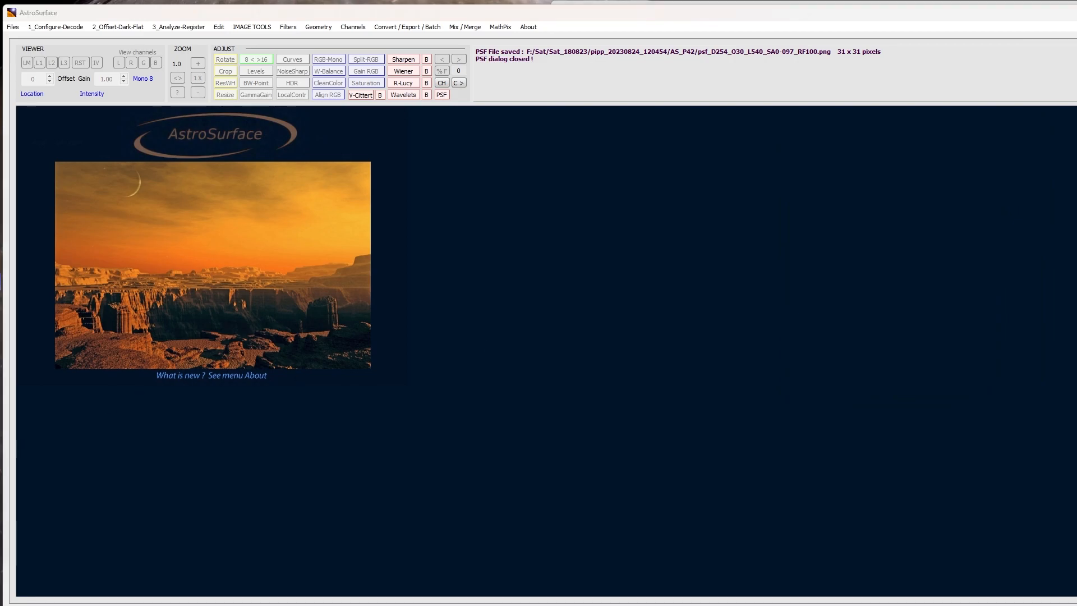
pyautogui.click(13, 27)
pyautogui.click(57, 84)
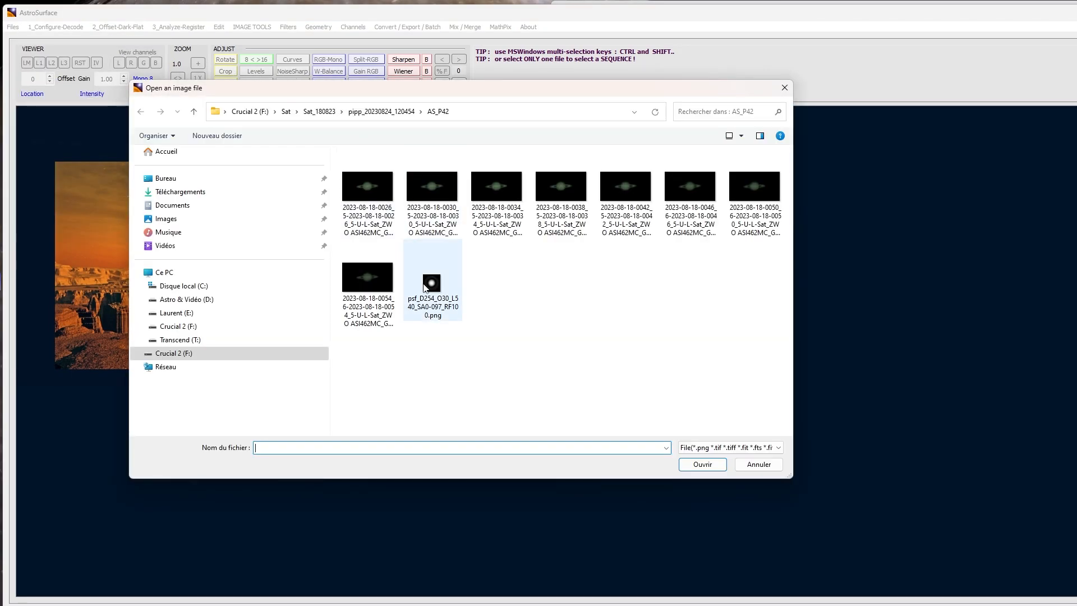
pyautogui.doubleClick(372, 180)
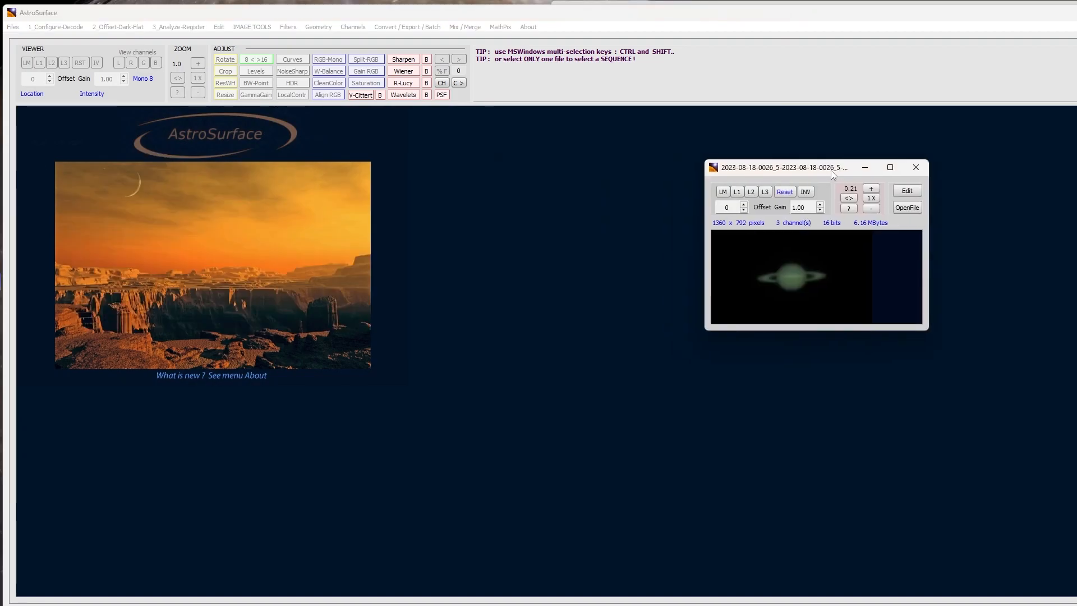
pyautogui.click(907, 191)
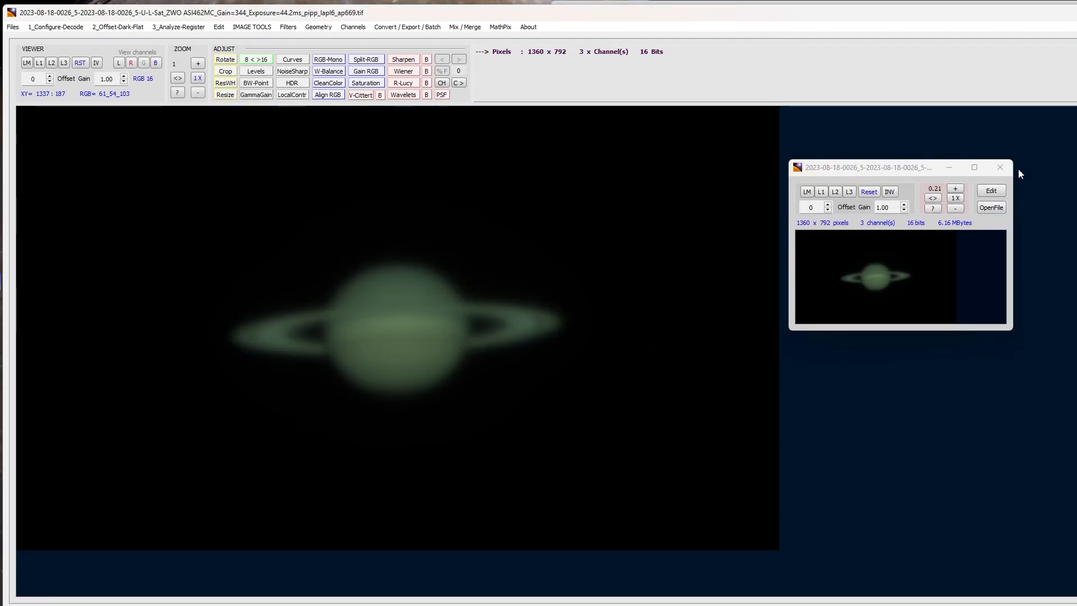
pyautogui.click(1000, 166)
# - Load psf_D254_O30_L540_SA0-097_RF100.png into the Wiener deconvolution and calculate it on a region enclosing Saturn
pyautogui.click(404, 71)
pyautogui.moveTo(110, 109); pyautogui.dragTo(935, 135)
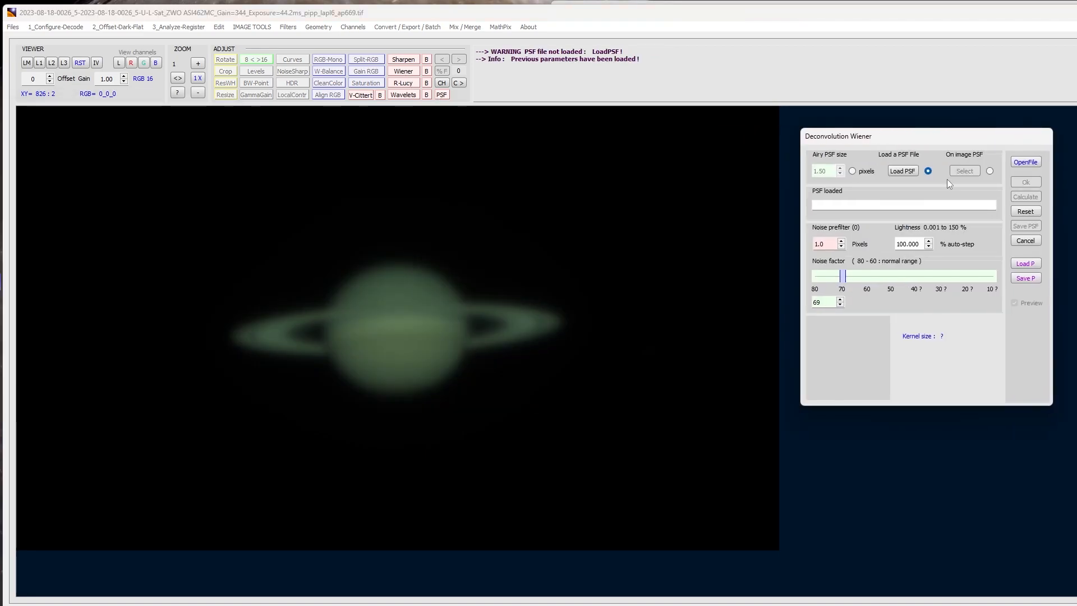
pyautogui.click(905, 171)
pyautogui.doubleClick(441, 287)
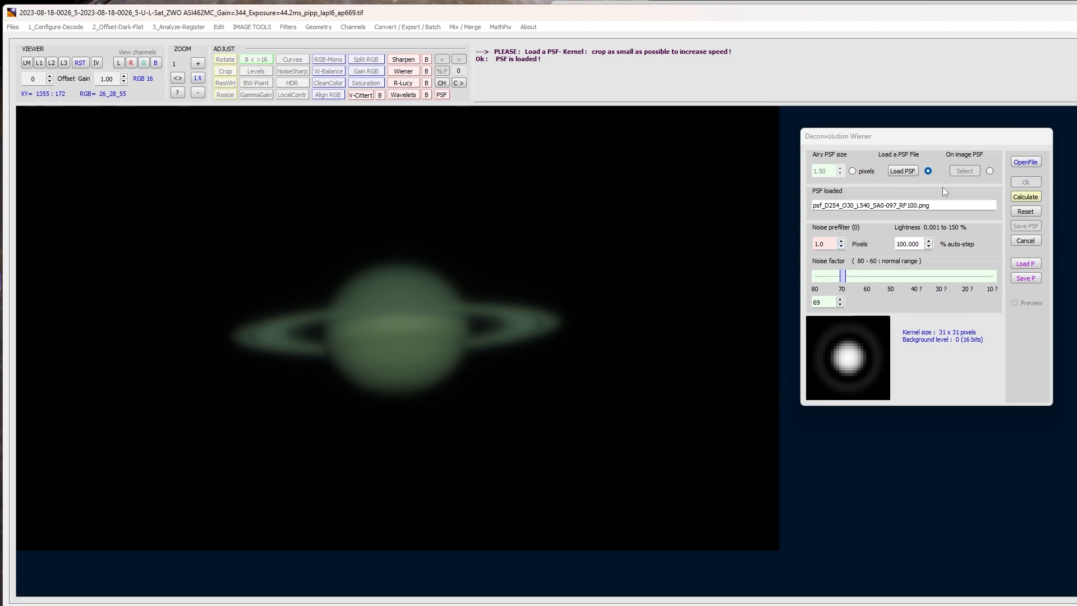
pyautogui.moveTo(159, 204); pyautogui.dragTo(621, 468)
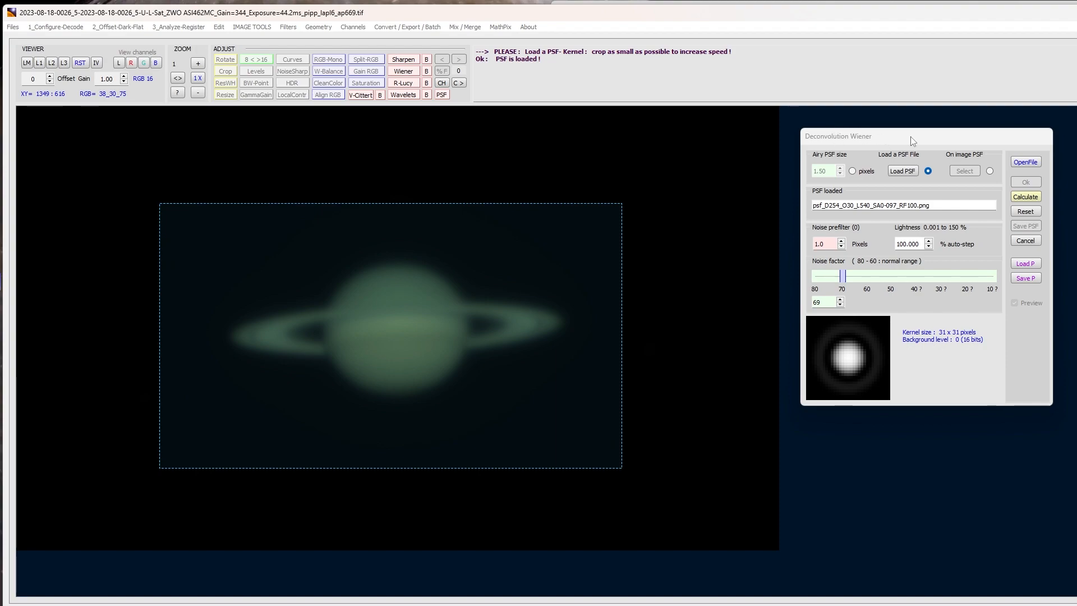
pyautogui.click(1027, 200)
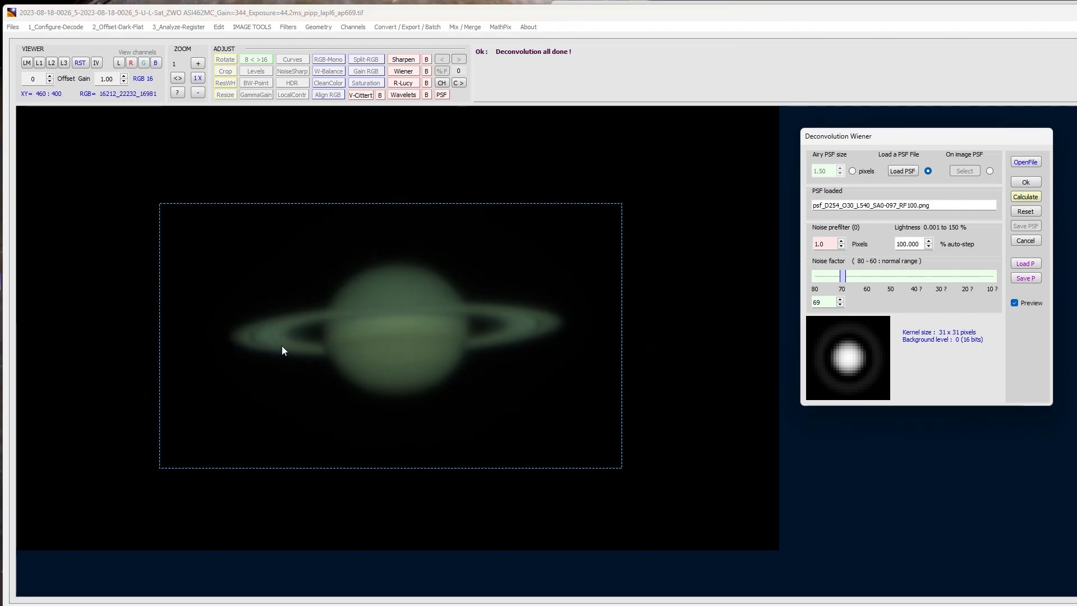
# - Compare the Wiener deconvolution preview with the original Saturn image, then set the noise factor to 70
pyautogui.click(1014, 302)
pyautogui.click(1014, 303)
pyautogui.click(1014, 302)
pyautogui.click(1014, 302)
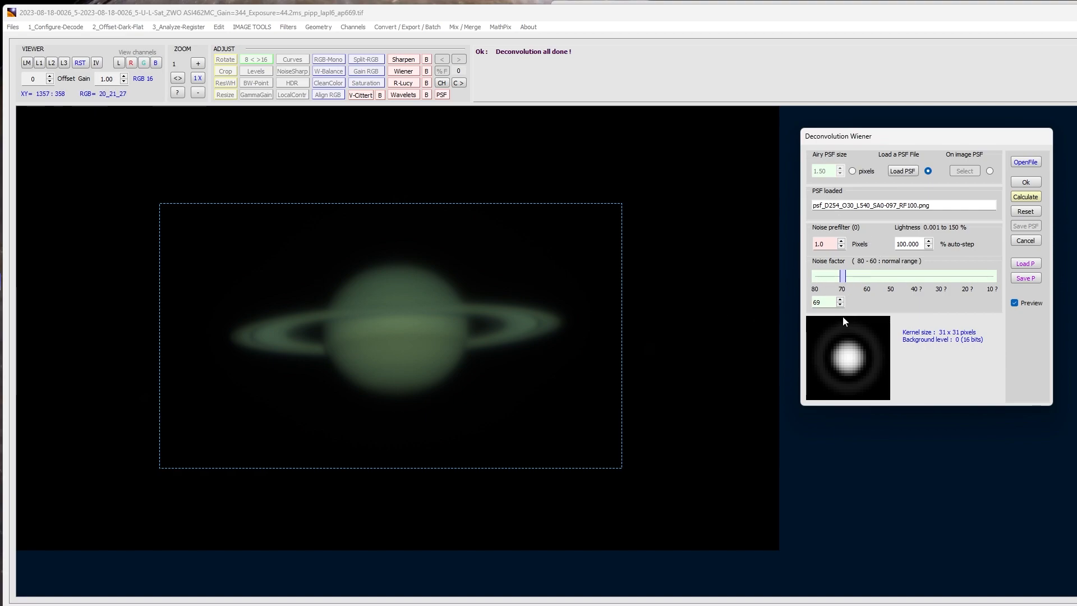
pyautogui.click(840, 300)
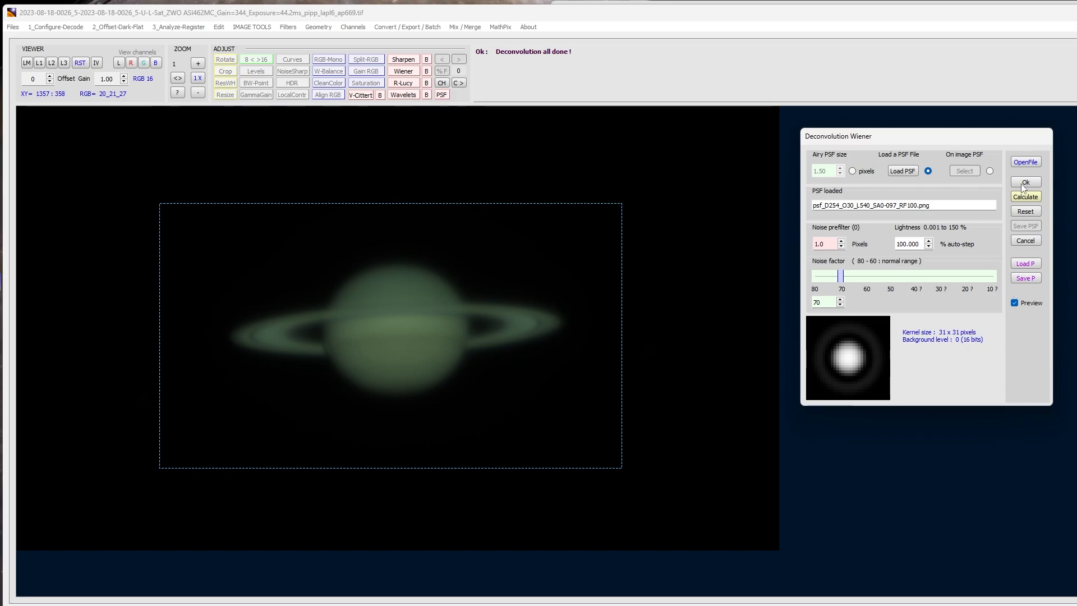
# - Save the Wiener parameters as parameters.ad1, replacing the existing file, and leave the deconvolution without applying it
pyautogui.click(1022, 278)
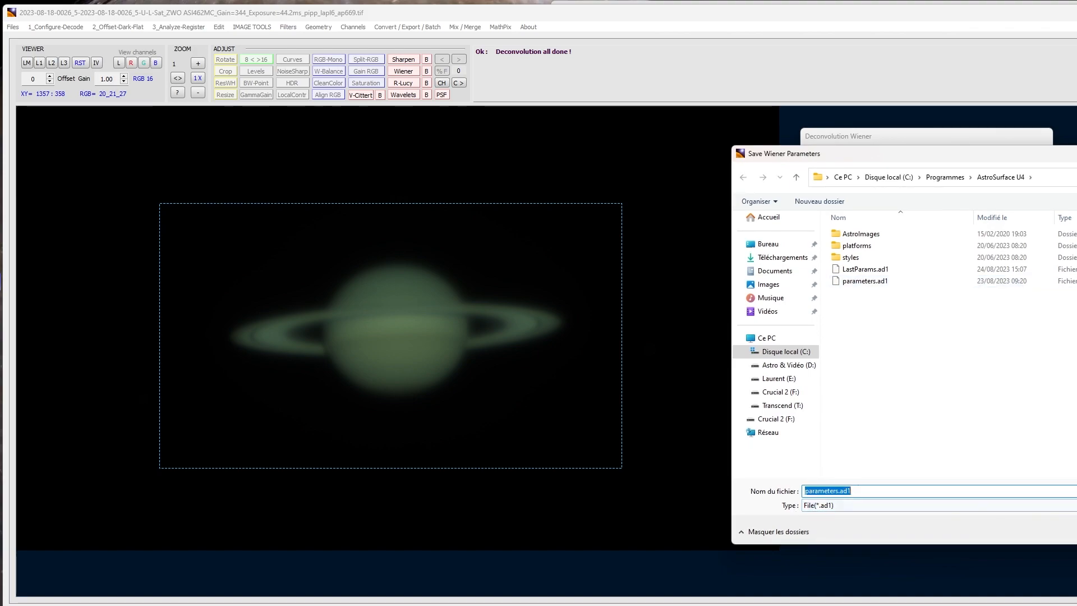
pyautogui.press('Return')
pyautogui.click(468, 399)
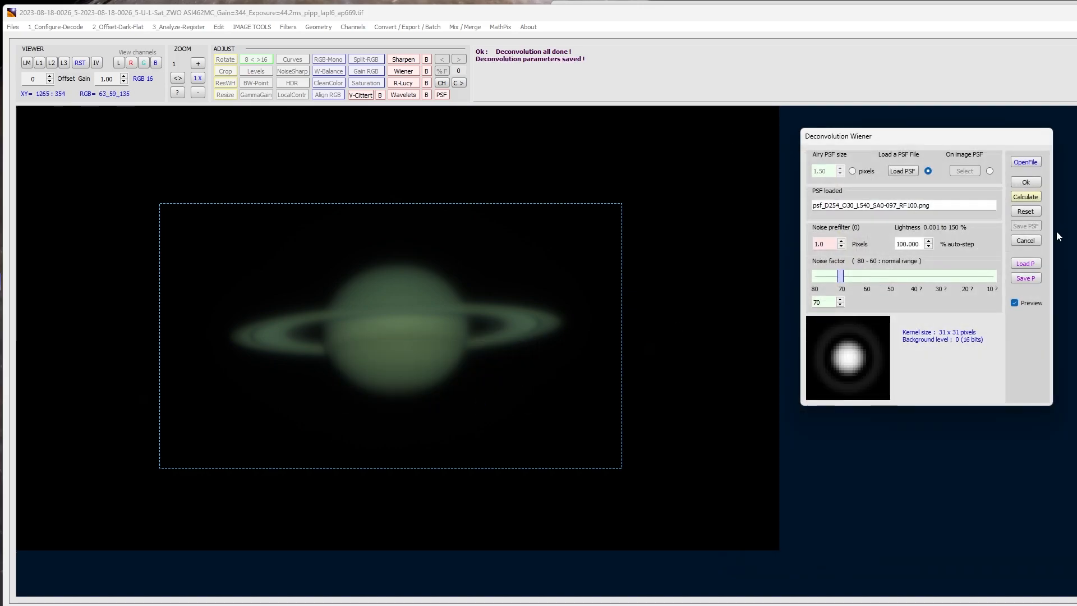
pyautogui.click(1026, 240)
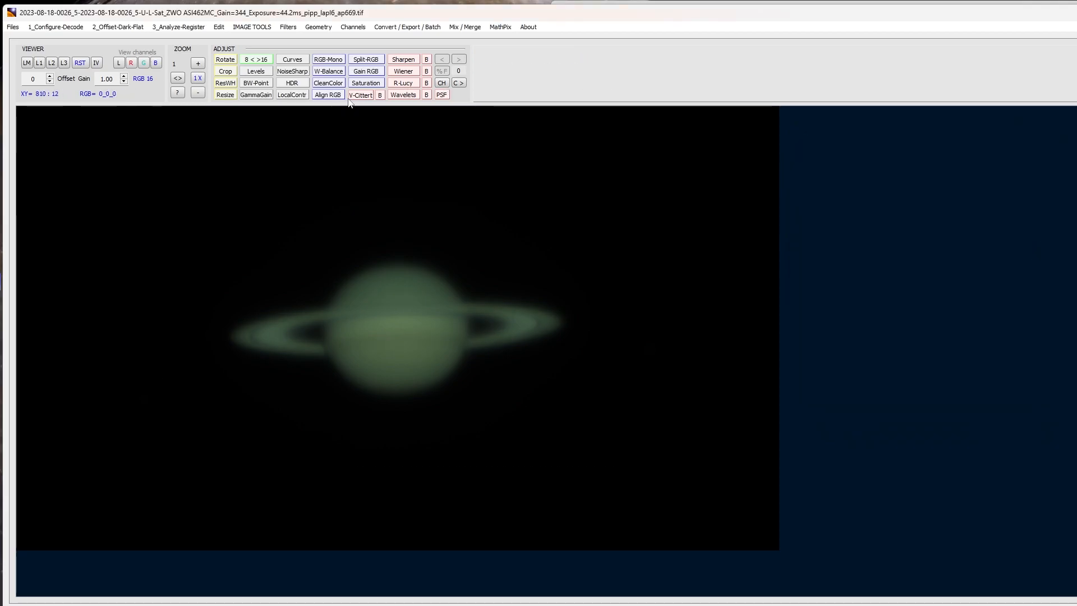
# - Try the Wavelets Wiener deconvolution on a region enclosing Saturn and compare its preview with the original
pyautogui.click(405, 99)
pyautogui.moveTo(186, 225); pyautogui.dragTo(623, 447)
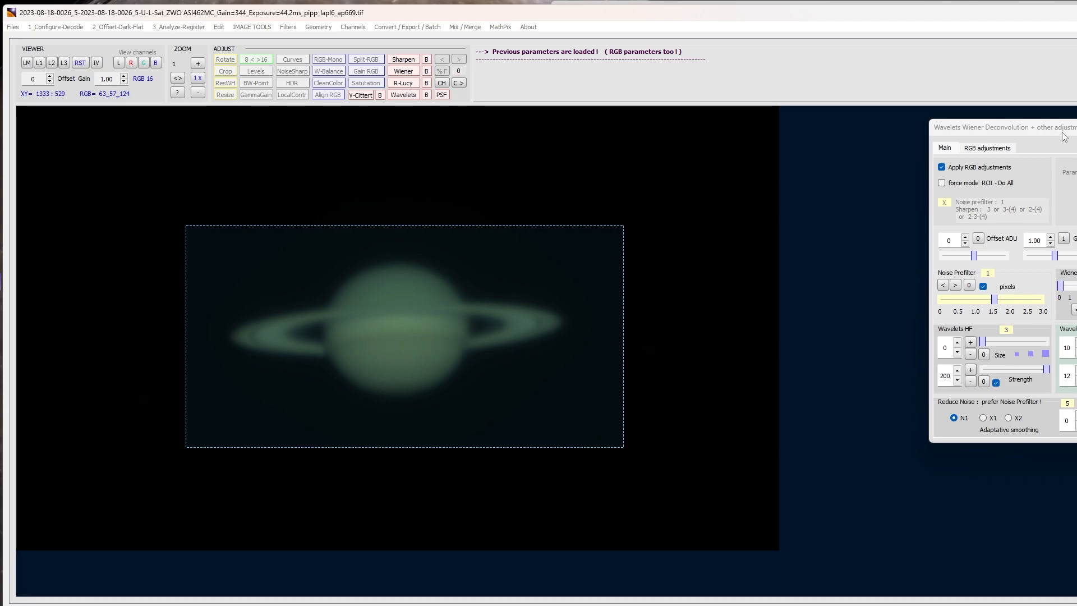
pyautogui.moveTo(931, 287); pyautogui.dragTo(987, 285)
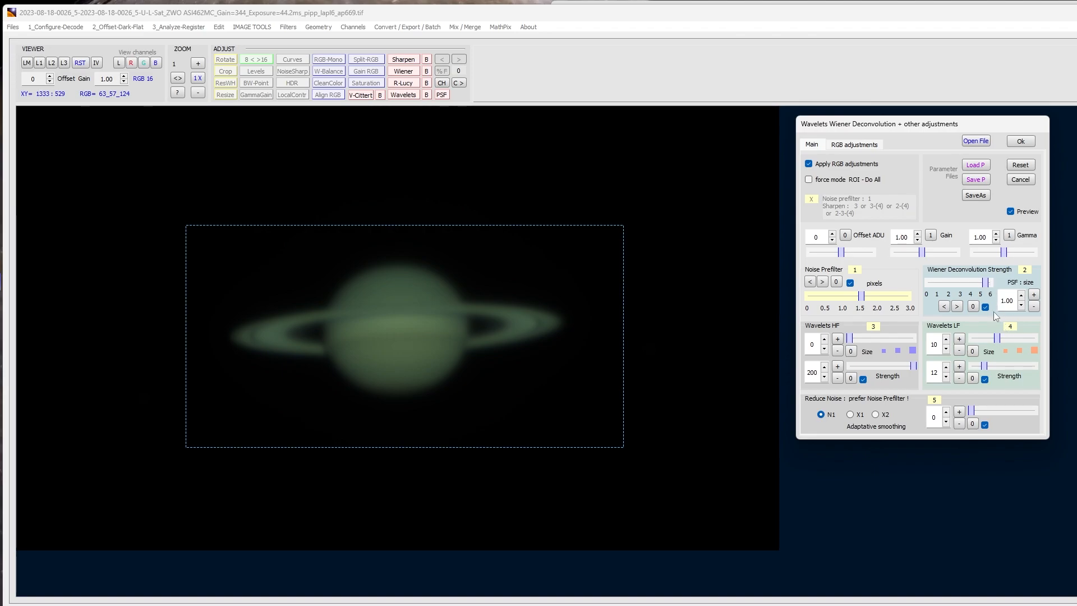
pyautogui.click(1011, 212)
pyautogui.click(1011, 212)
pyautogui.click(1021, 180)
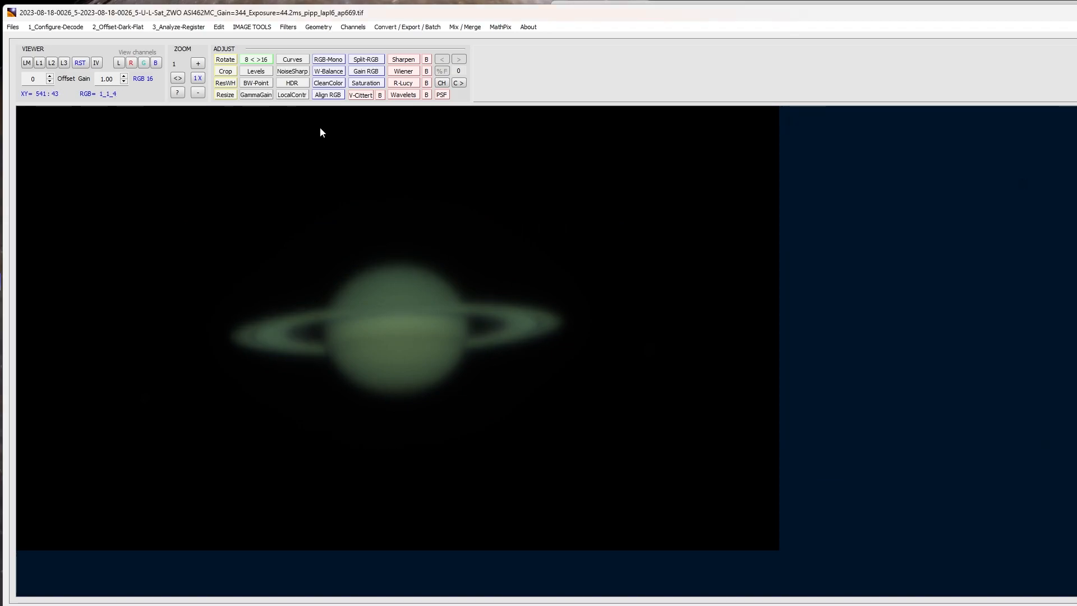
pyautogui.click(326, 95)
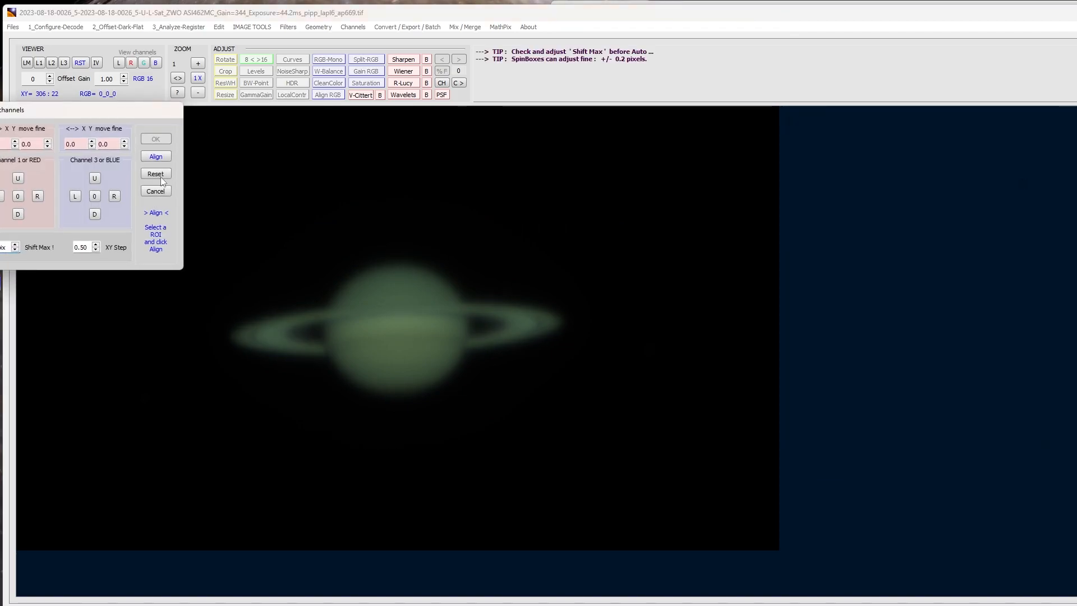
pyautogui.click(155, 191)
# - Calculate a Van Cittert deconvolution with an output gain of 1.10 on a region enclosing Saturn and compare the preview
pyautogui.click(361, 94)
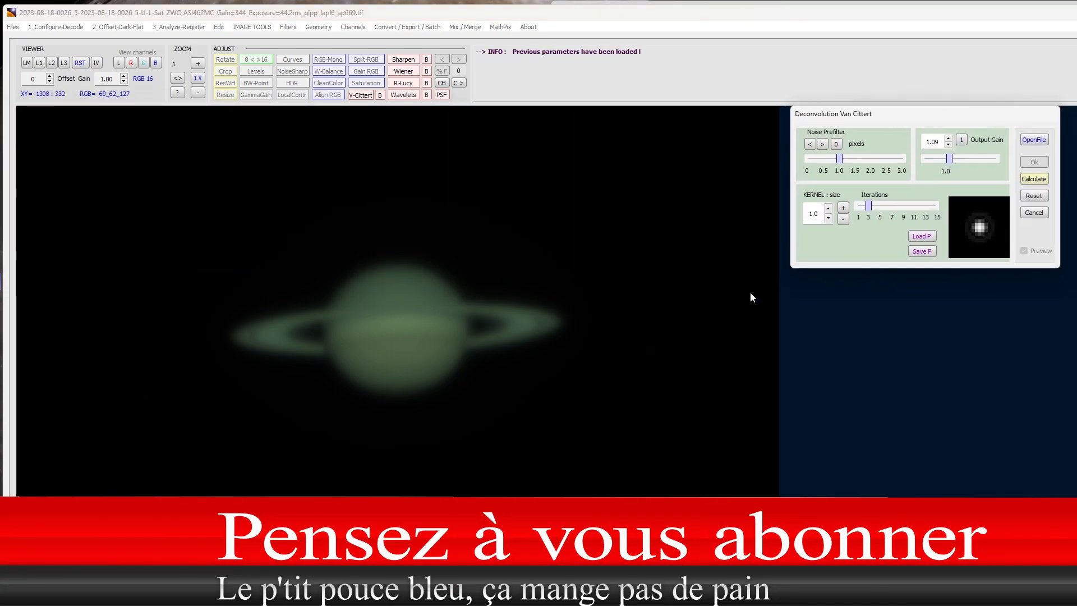
pyautogui.moveTo(194, 214); pyautogui.dragTo(634, 430)
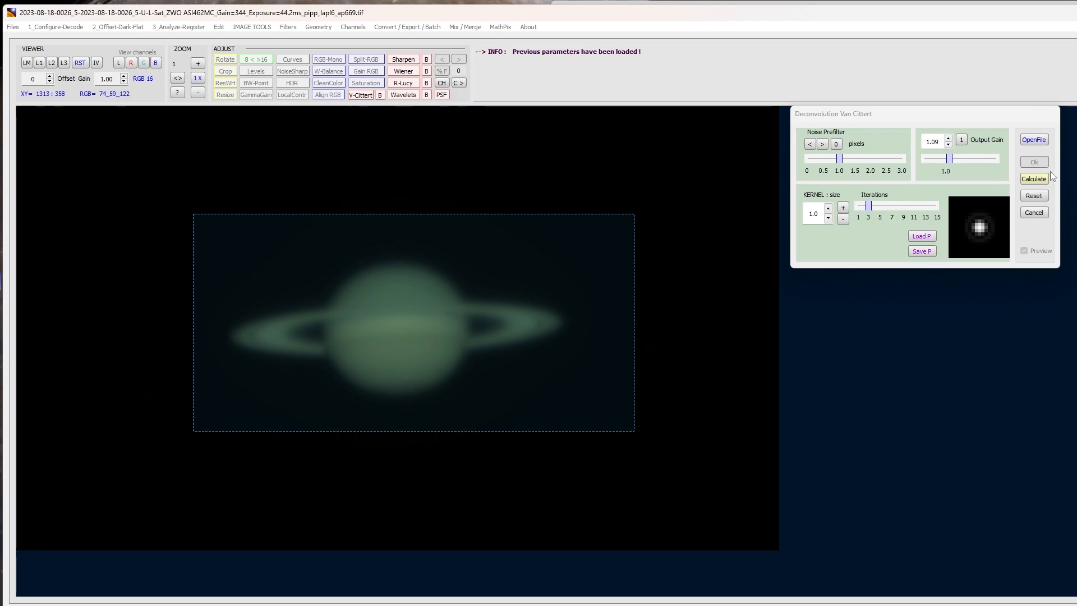
pyautogui.moveTo(950, 160); pyautogui.dragTo(953, 161)
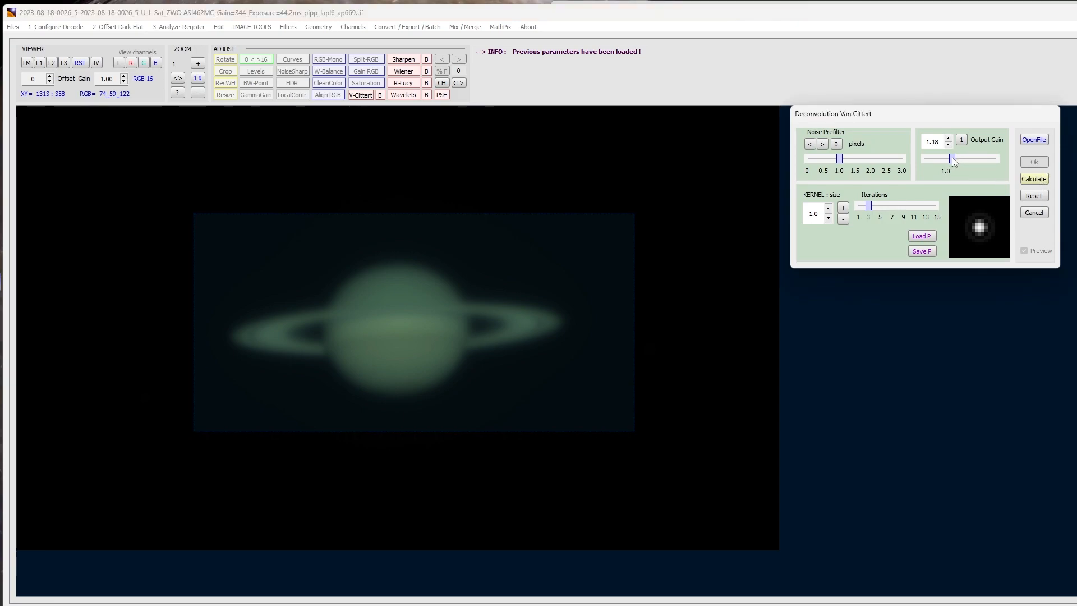
pyautogui.click(1033, 179)
pyautogui.click(1024, 251)
pyautogui.click(1023, 251)
pyautogui.click(1024, 252)
pyautogui.click(1023, 251)
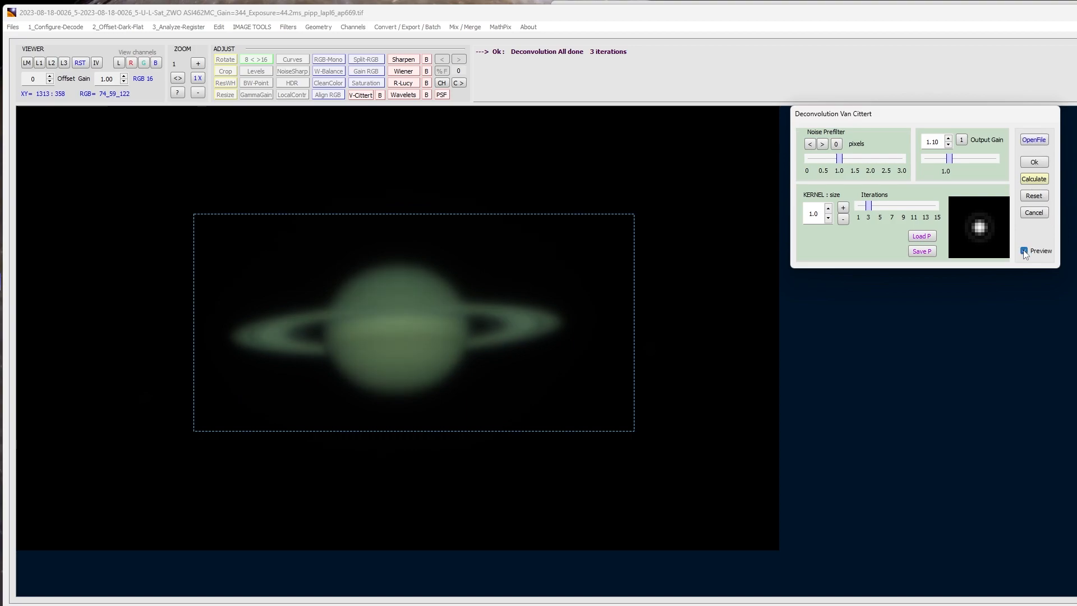
# - Set the Van Cittert iterations to 7, recalculate and compare the preview with the original
pyautogui.moveTo(869, 207); pyautogui.dragTo(891, 206)
pyautogui.click(1036, 179)
pyautogui.click(1025, 251)
pyautogui.click(1024, 252)
pyautogui.click(1025, 252)
pyautogui.click(1025, 251)
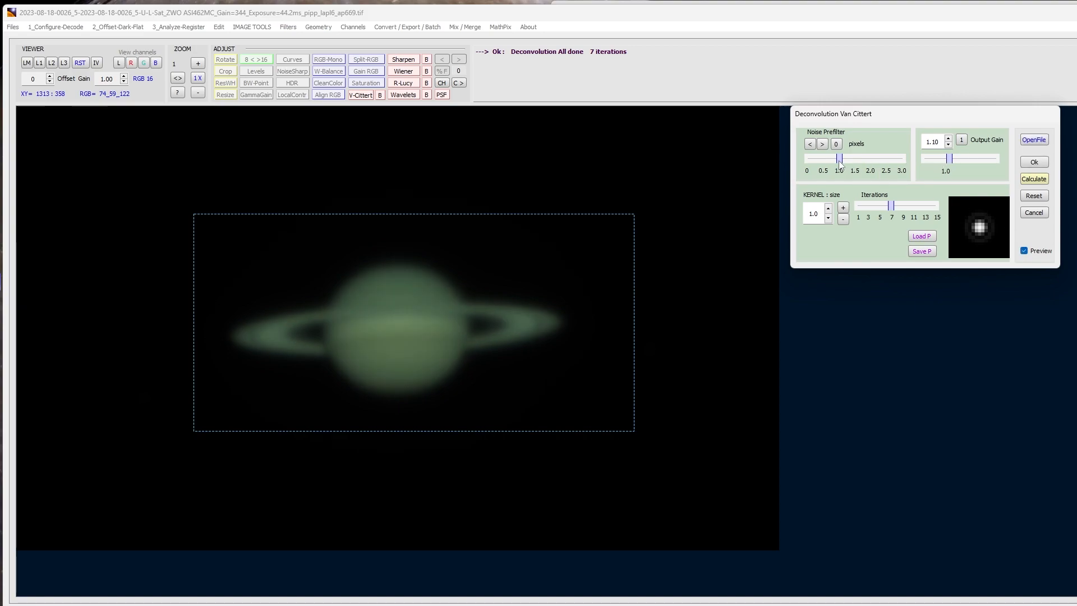
# - Set the Van Cittert noise prefilter to 0.5 pixels, recalculate and compare the preview with the original
pyautogui.moveTo(839, 164); pyautogui.dragTo(823, 164)
pyautogui.click(1038, 179)
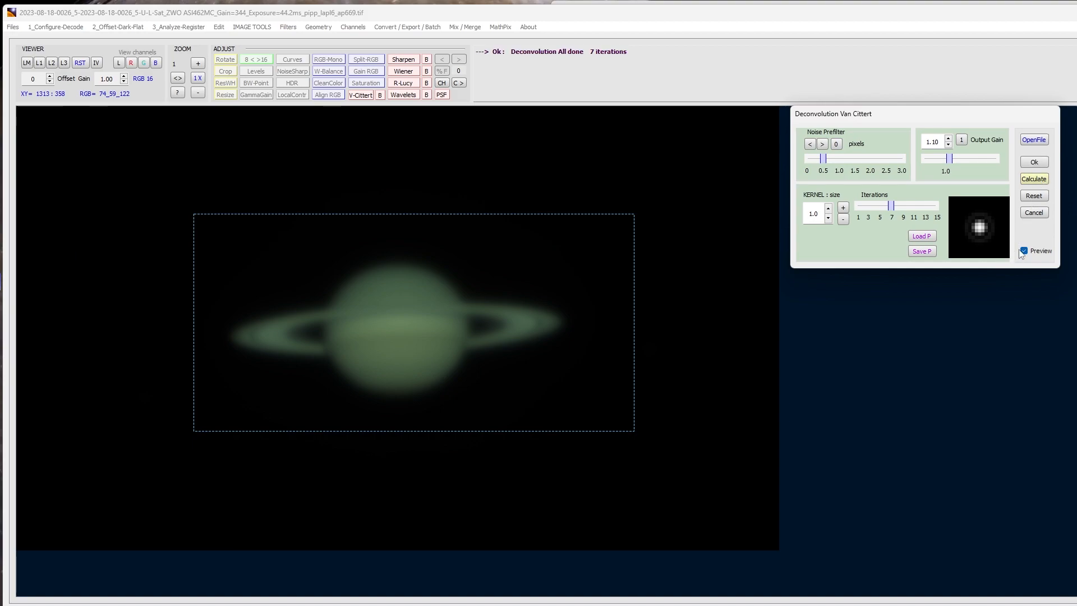
pyautogui.click(1024, 251)
pyautogui.click(1024, 252)
pyautogui.click(1024, 251)
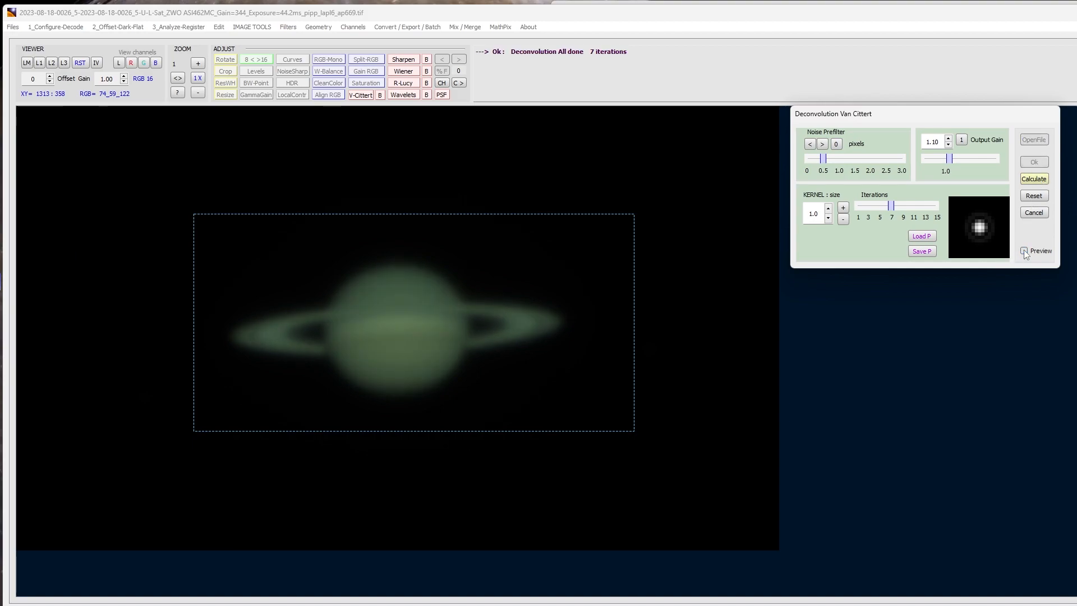
pyautogui.click(1025, 251)
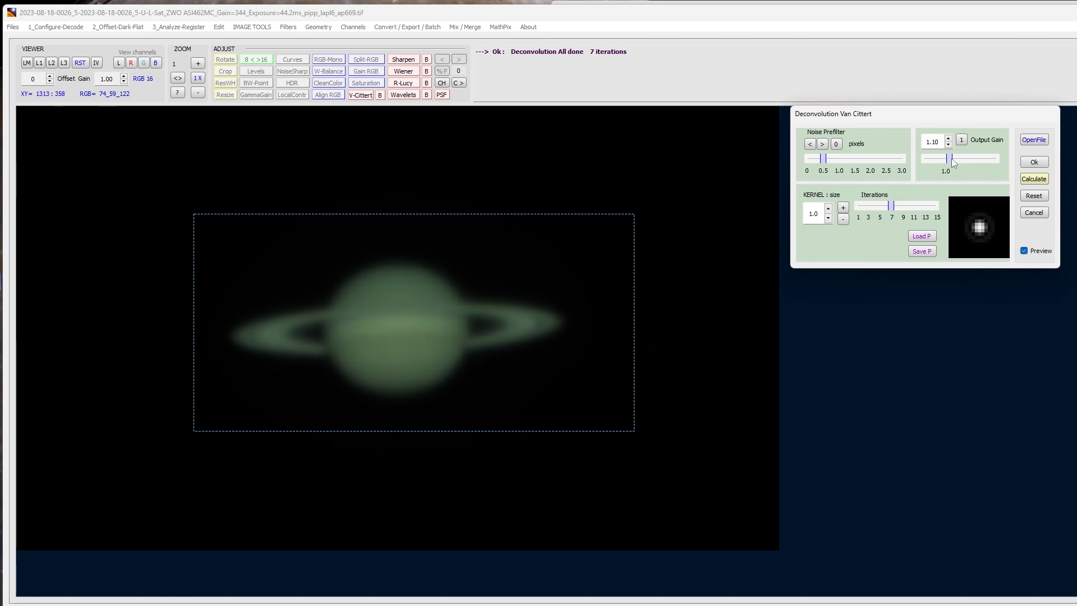
# - Set the Van Cittert output gain to 1.00 and compare the preview with the original
pyautogui.moveTo(949, 159); pyautogui.dragTo(948, 159)
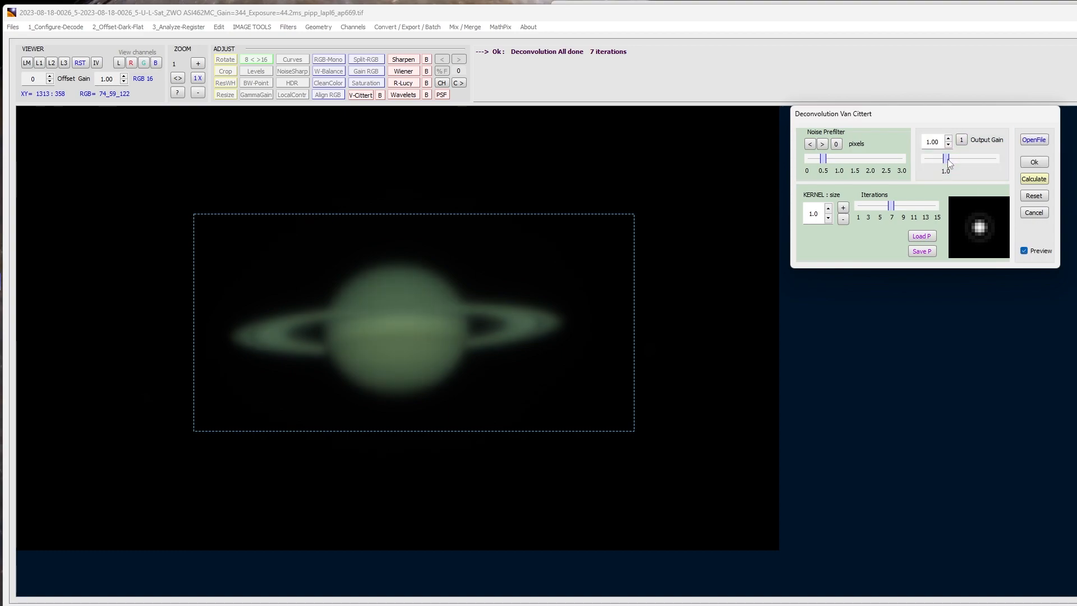
pyautogui.click(1025, 251)
pyautogui.click(1025, 251)
pyautogui.click(1025, 251)
pyautogui.click(1025, 250)
# - Set the Van Cittert kernel size to 3.0, recalculate and compare the preview with the original
pyautogui.click(828, 208)
pyautogui.click(828, 208)
pyautogui.click(829, 208)
pyautogui.click(828, 209)
pyautogui.click(828, 209)
pyautogui.click(828, 209)
pyautogui.click(828, 208)
pyautogui.click(829, 208)
pyautogui.click(828, 208)
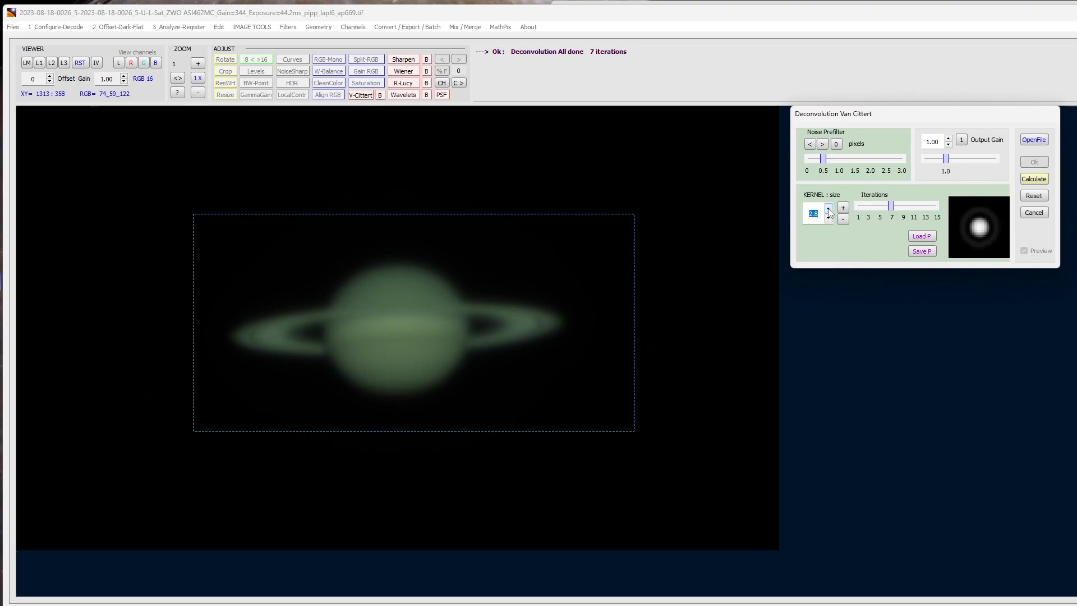
pyautogui.click(1024, 180)
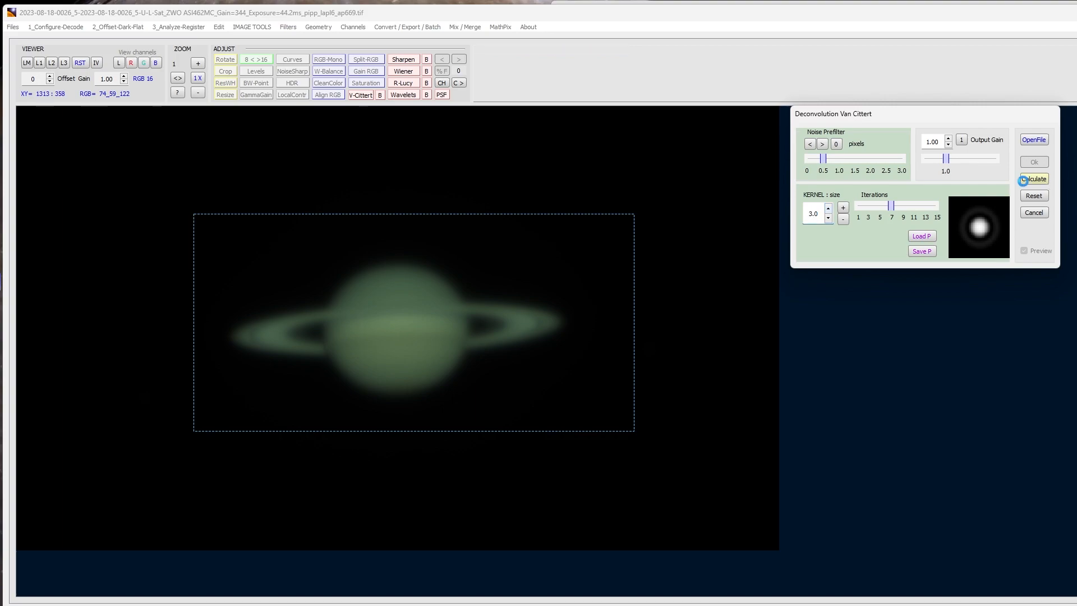
pyautogui.click(1025, 250)
pyautogui.click(1025, 251)
pyautogui.click(1025, 250)
pyautogui.click(1025, 251)
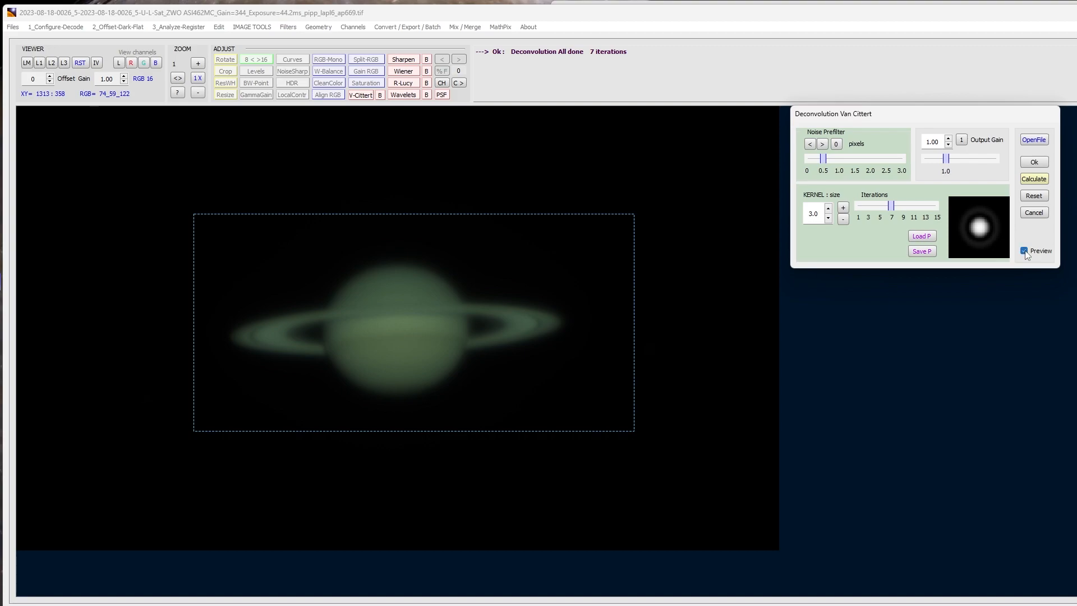
# - Save the Van Cittert parameters as parameters.av1, replacing the existing file, and apply the deconvolution
pyautogui.click(925, 251)
pyautogui.press('Return')
pyautogui.click(466, 399)
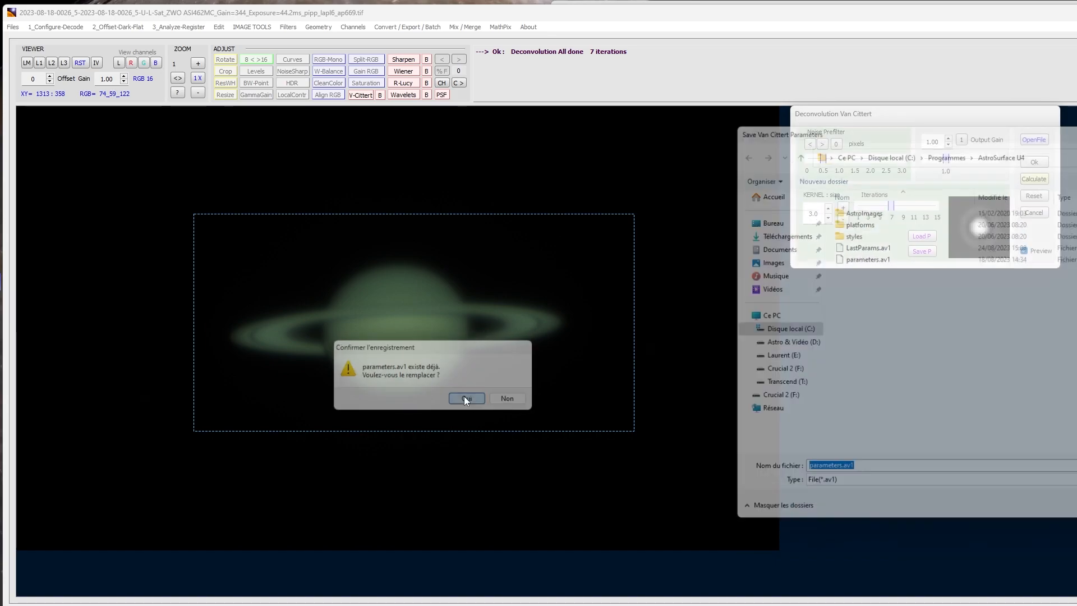
pyautogui.click(1022, 162)
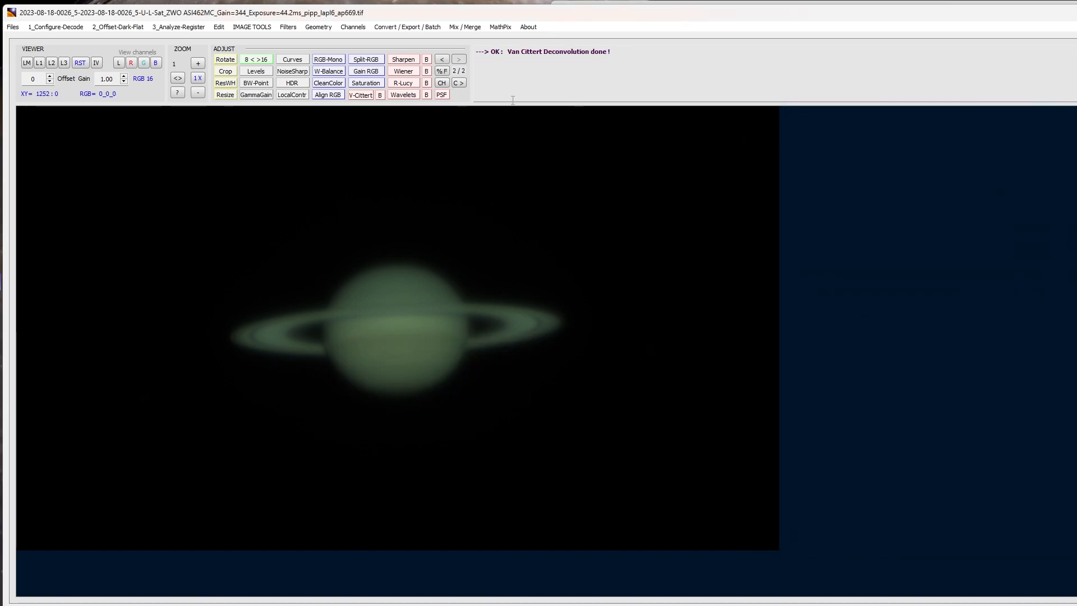
# - Close the open image and load the eight stacked Saturn TIFs, 0026 to 0054, into Van Cittert batch processing
pyautogui.click(380, 96)
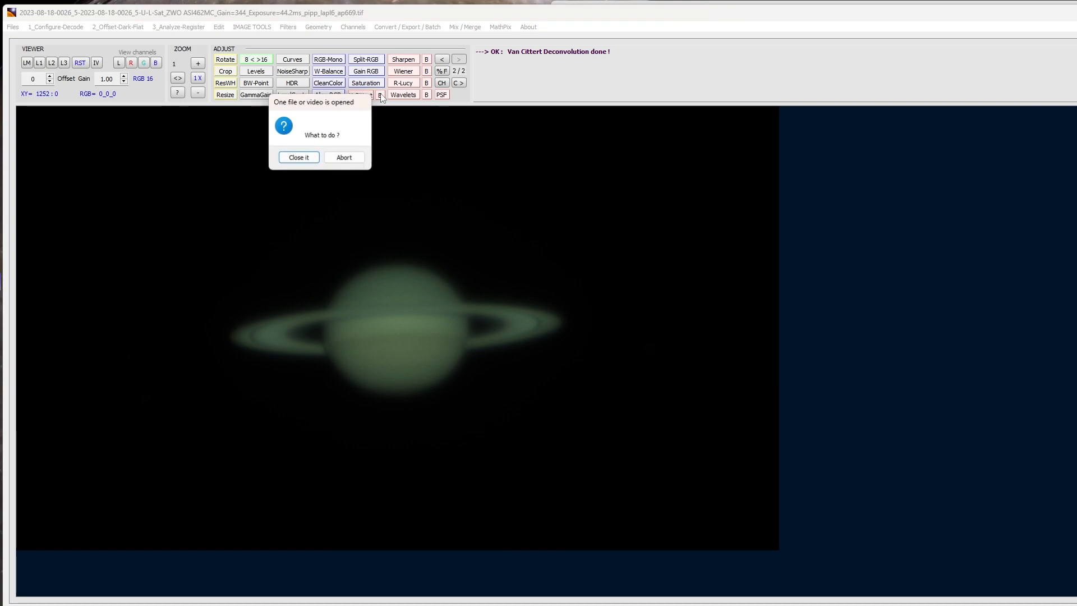
pyautogui.click(299, 157)
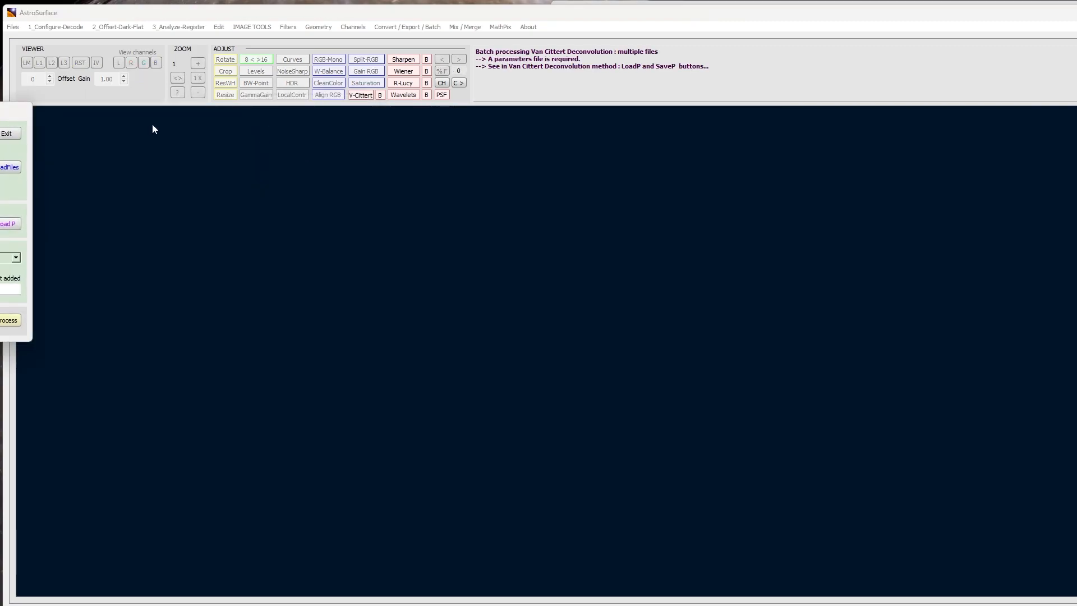
pyautogui.click(866, 220)
pyautogui.click(938, 303)
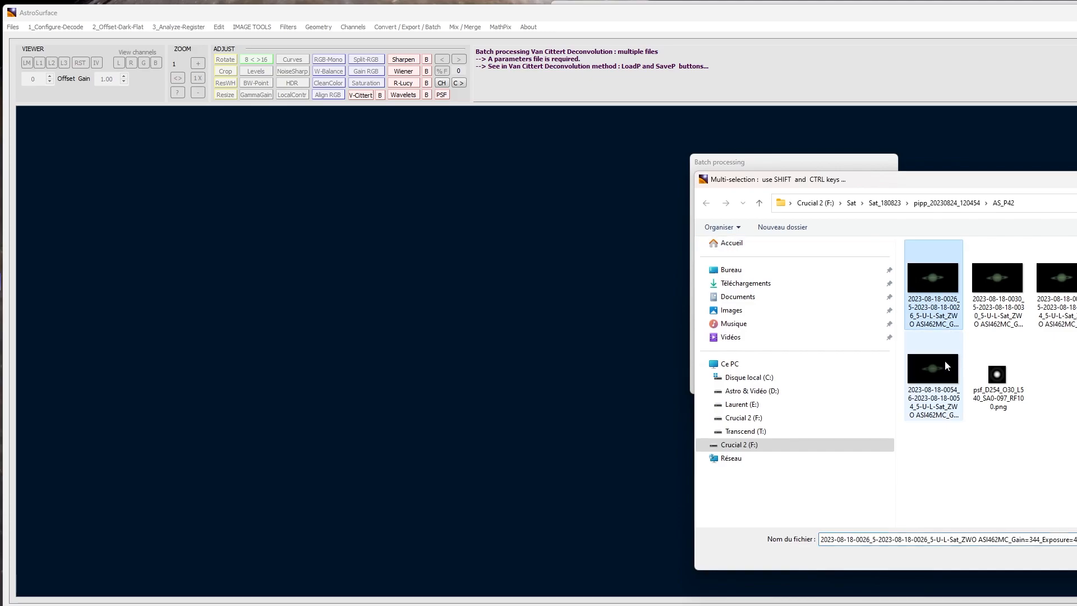
pyautogui.keyDown('shift'); pyautogui.click(944, 361); pyautogui.keyUp('shift')
pyautogui.press('Return')
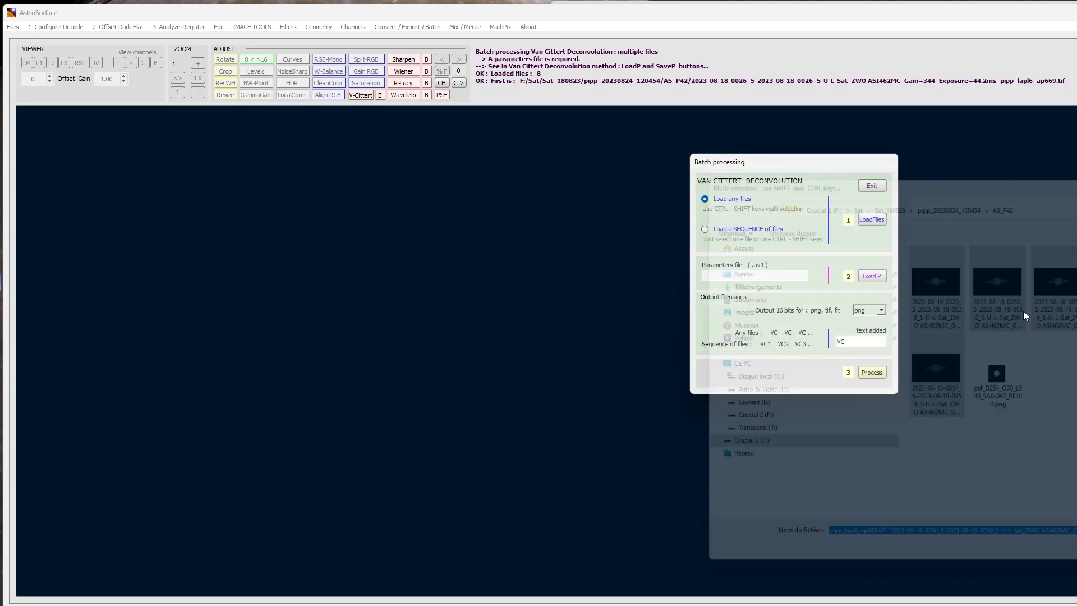
# - Load parameters.av1, set the output format to tif and process the Van Cittert batch
pyautogui.click(880, 278)
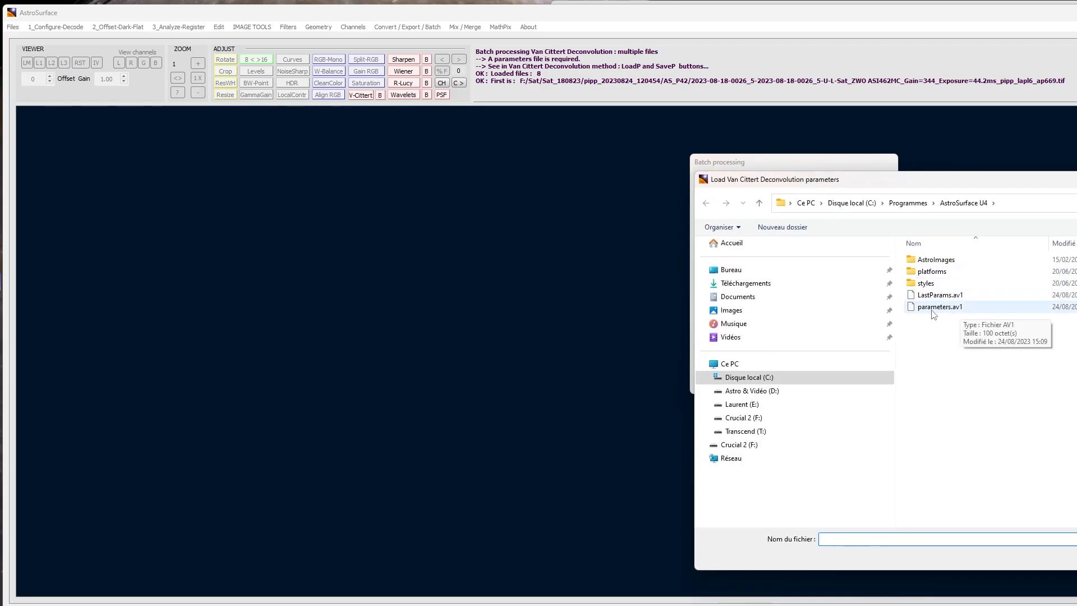
pyautogui.doubleClick(940, 307)
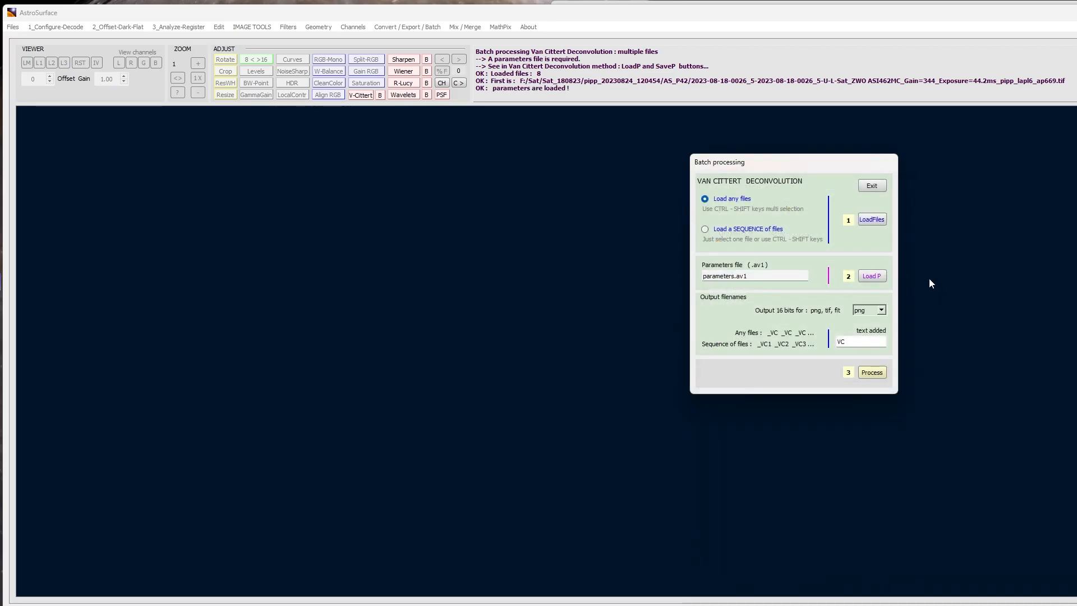
pyautogui.click(882, 312)
pyautogui.click(873, 336)
pyautogui.click(875, 375)
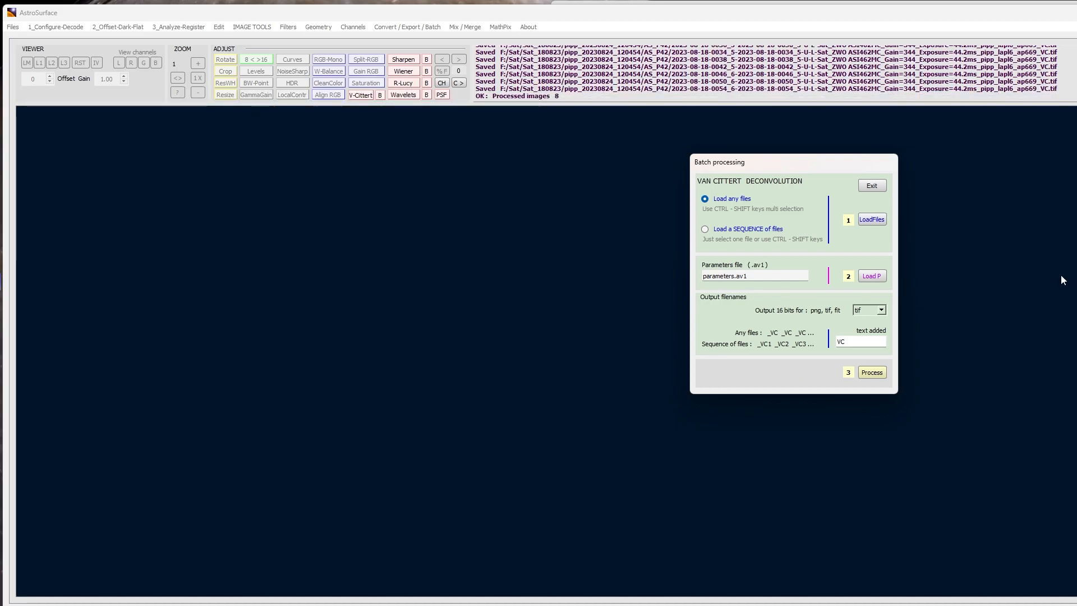
# - Switch to File Explorer and create a folder named "van cittert" in the AS_P42 folder
pyautogui.hotkey('alt', 'Tab')
pyautogui.moveTo(987, 19); pyautogui.dragTo(696, 12)
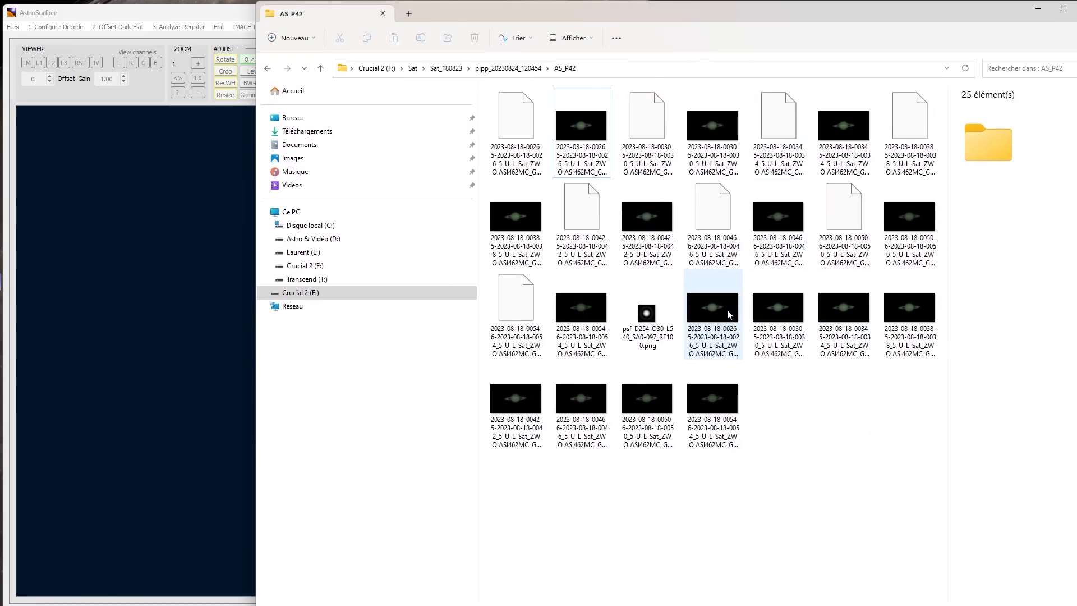
pyautogui.rightClick(828, 441)
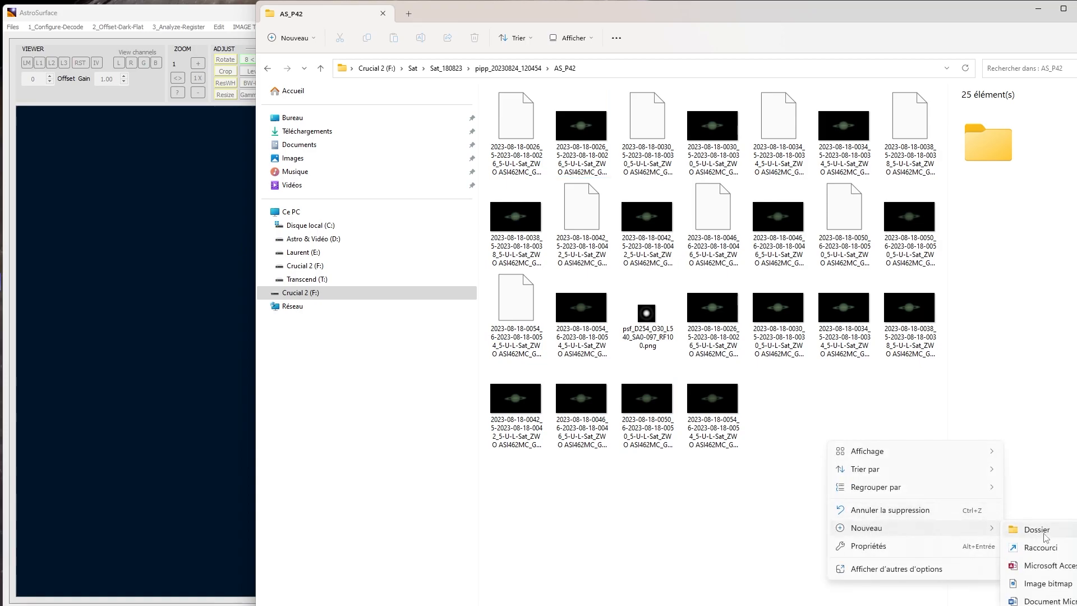
pyautogui.click(1035, 523)
pyautogui.write('van cittert')
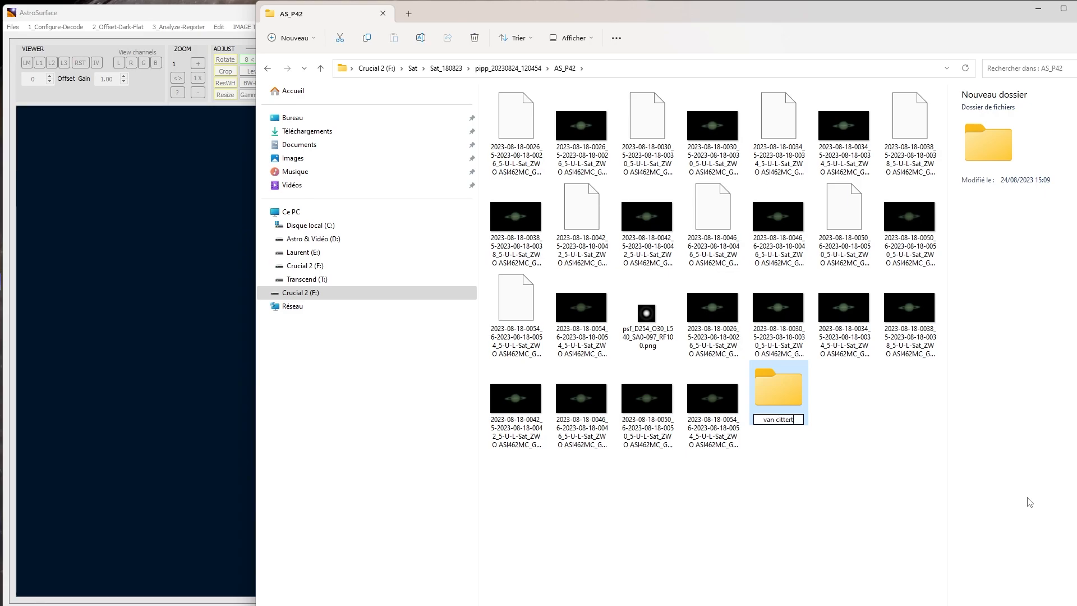
pyautogui.press('Return')
# - Move the eight VC-suffixed Saturn TIFs, 0026 to 0054, into the "van cittert" folder
pyautogui.click(723, 304)
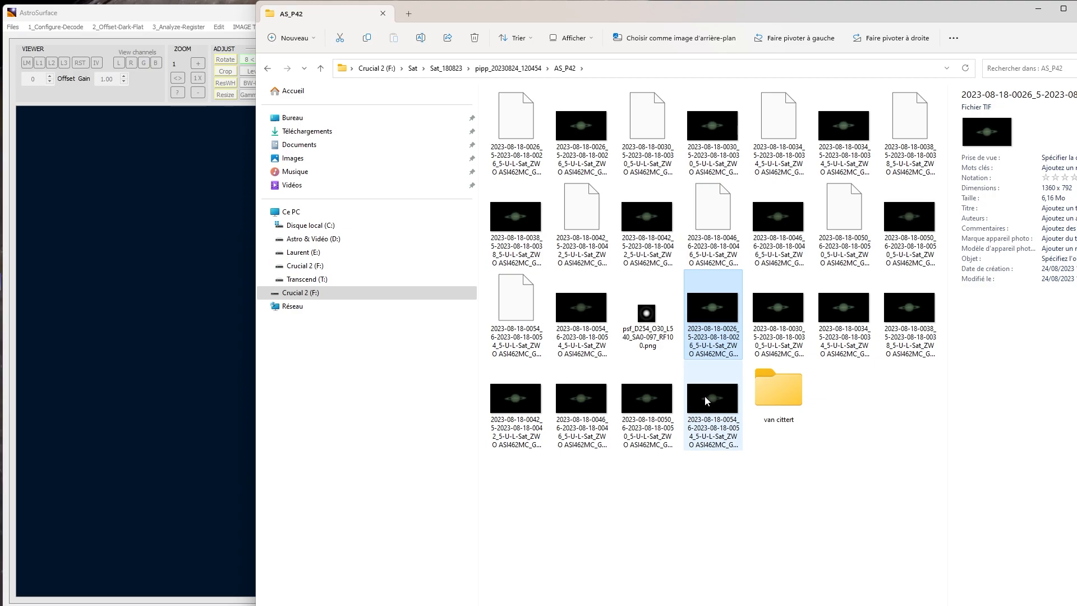
pyautogui.keyDown('shift'); pyautogui.click(704, 396); pyautogui.keyUp('shift')
pyautogui.moveTo(704, 396); pyautogui.dragTo(766, 380)
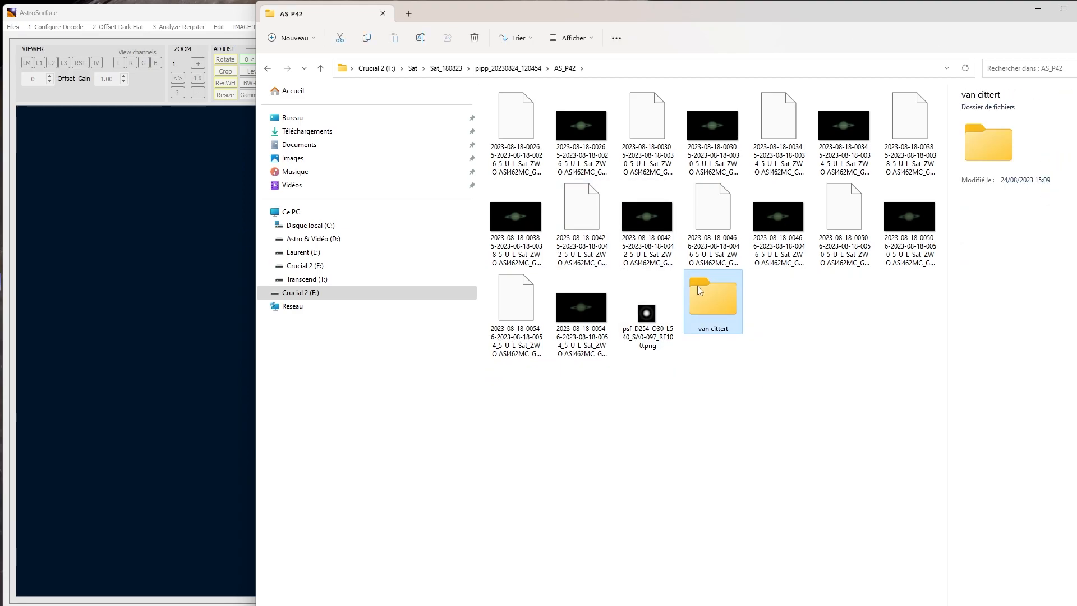
# - Browse the Saturn TIFs in the "van cittert" folder from 0026 to 0054, close the viewer and return to AstroSurface
pyautogui.doubleClick(698, 285)
pyautogui.doubleClick(515, 162)
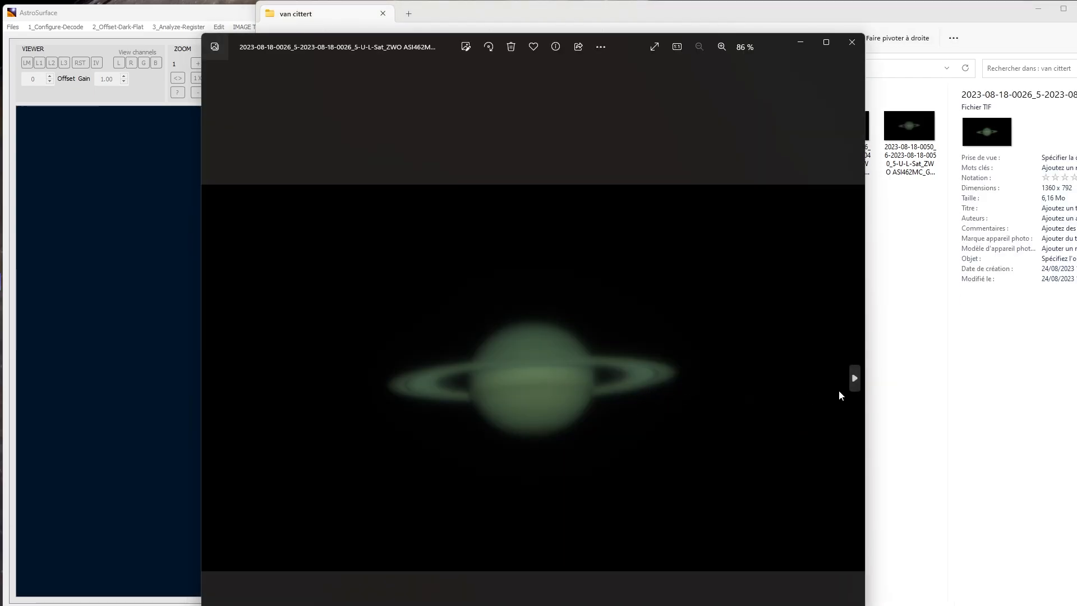
pyautogui.click(853, 380)
pyautogui.click(852, 380)
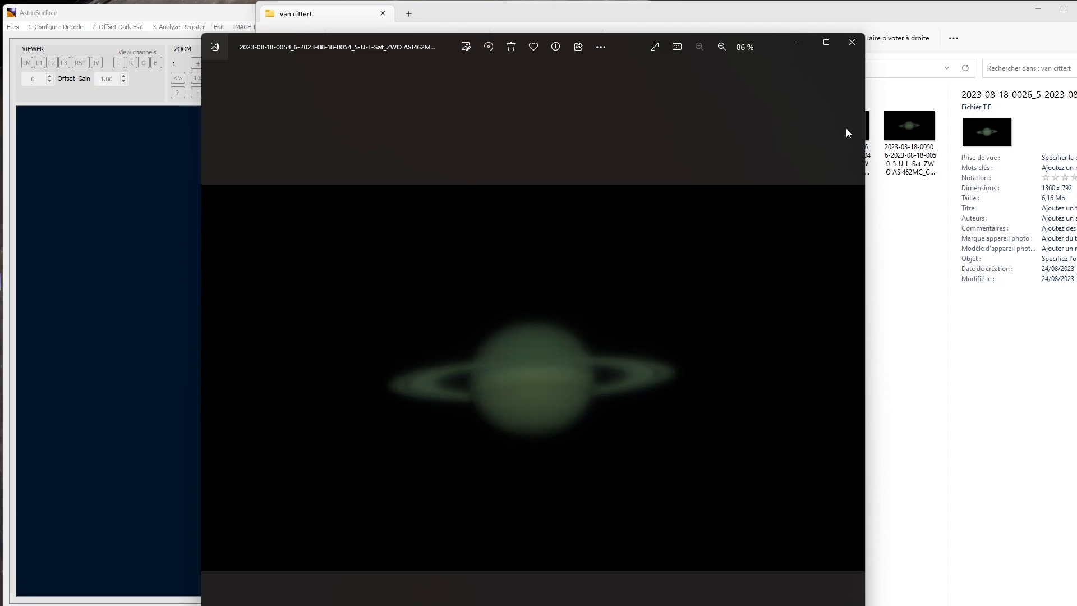
pyautogui.click(851, 45)
pyautogui.hotkey('alt', 'Tab')
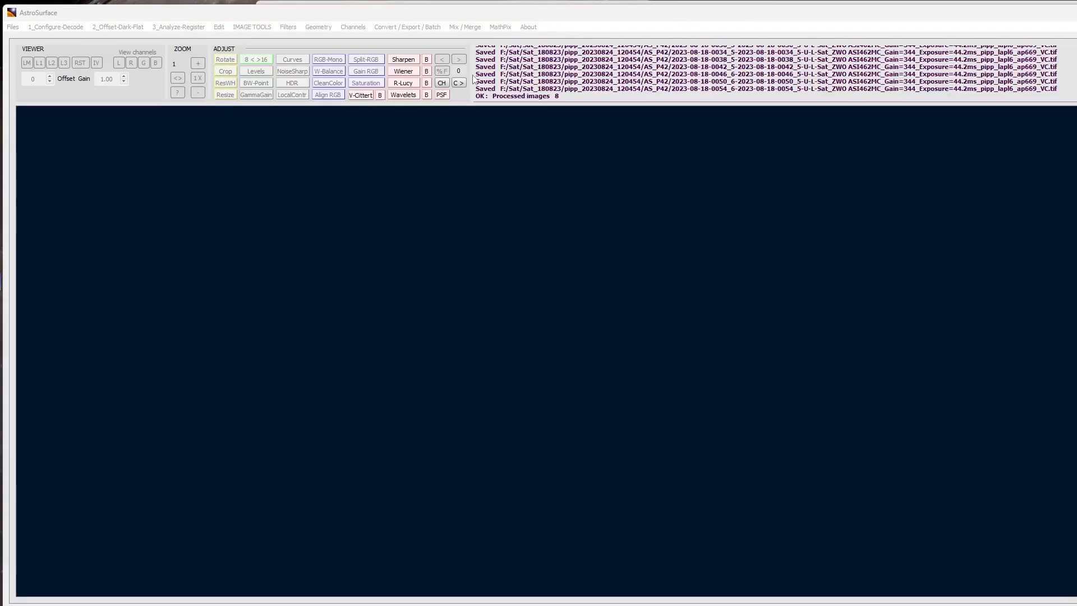
pyautogui.click(407, 96)
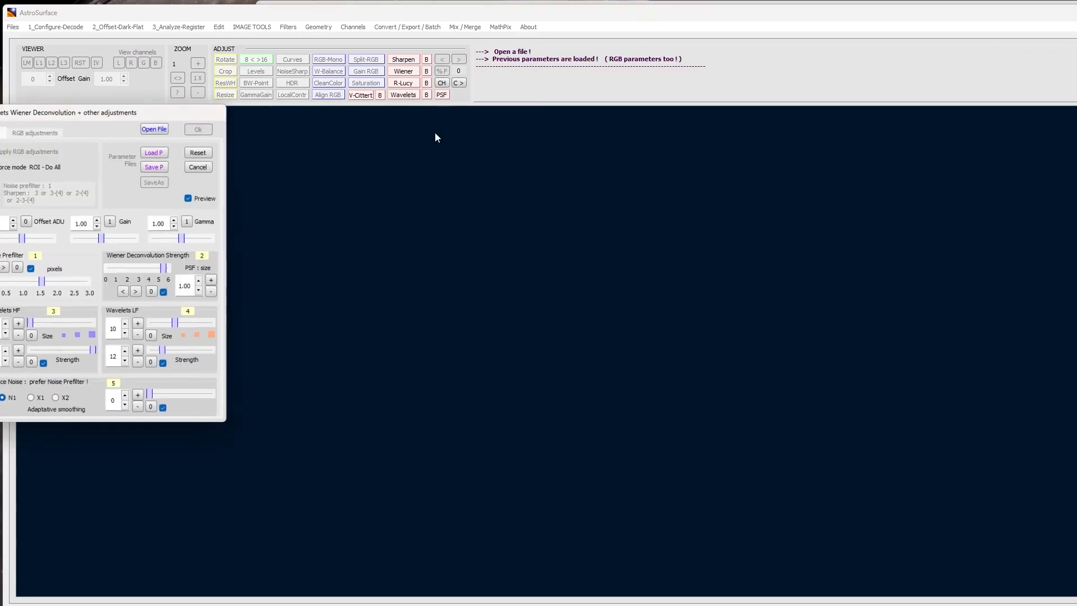
pyautogui.moveTo(112, 115); pyautogui.dragTo(1076, 142)
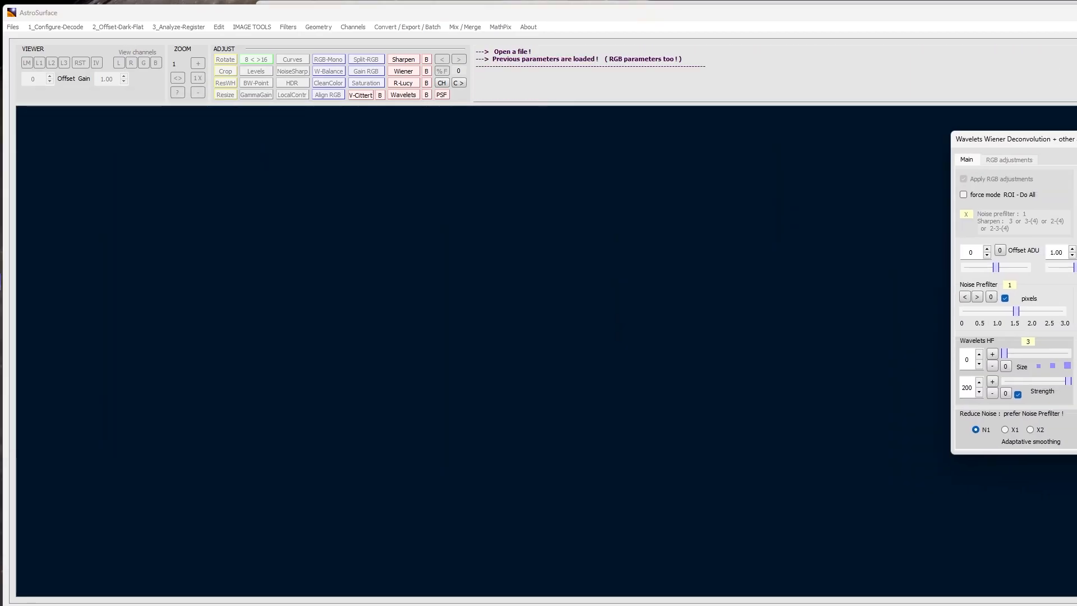
pyautogui.click(1076, 139)
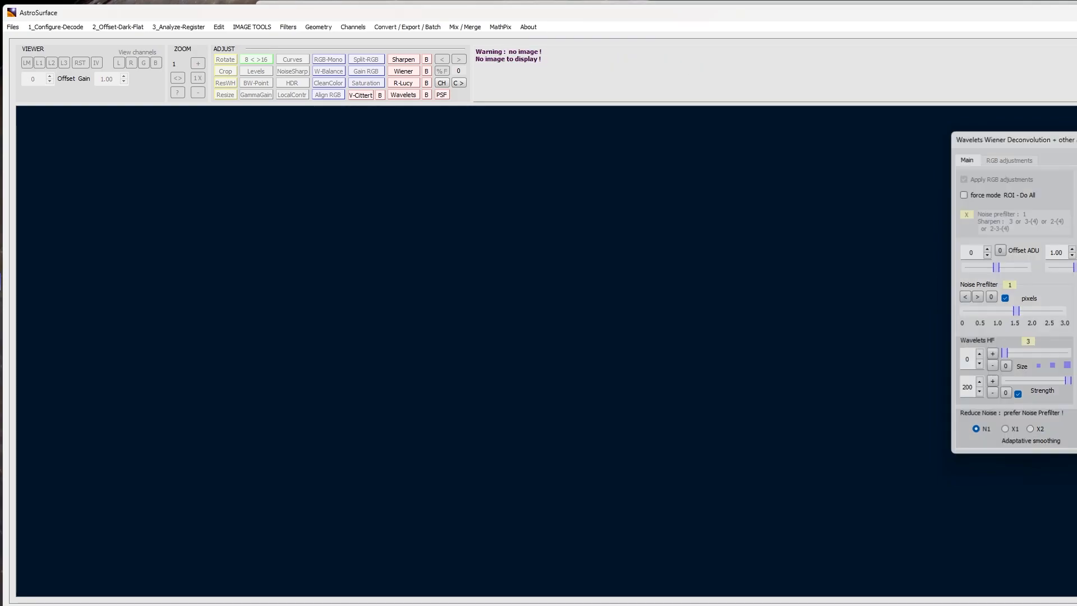
# - Open the VC-suffixed 0026 Saturn TIF from the "van cittert" folder in AS_P42
pyautogui.click(13, 27)
pyautogui.click(52, 83)
pyautogui.doubleClick(245, 119)
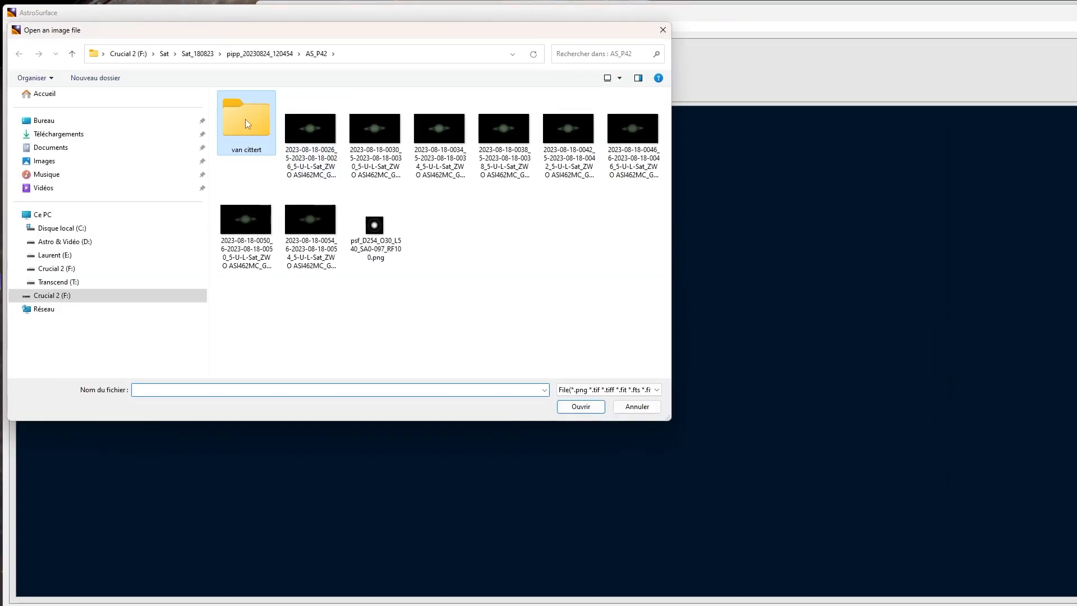
pyautogui.doubleClick(247, 126)
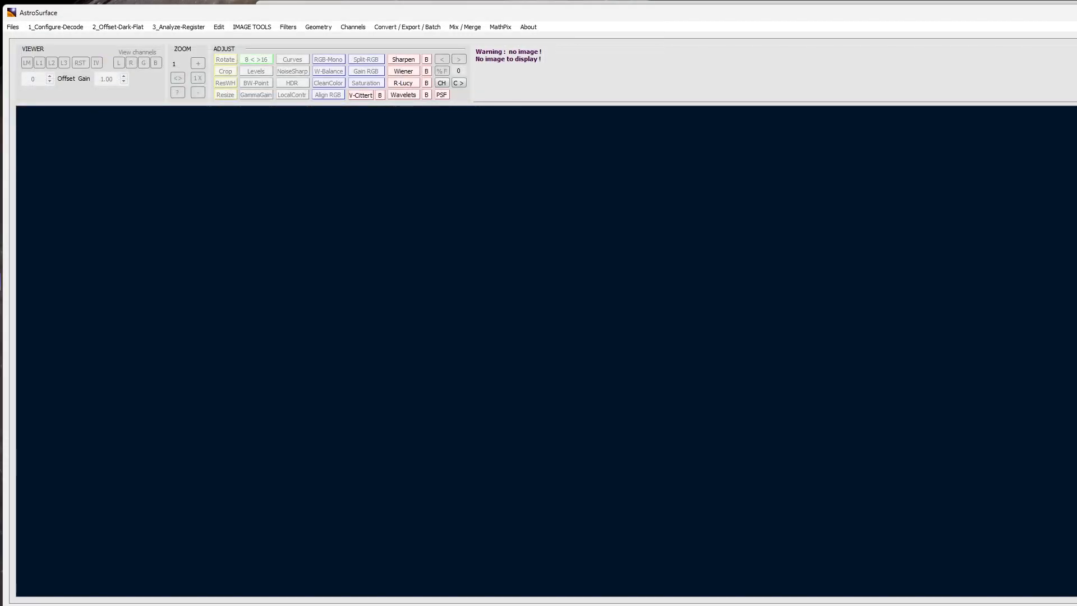
pyautogui.moveTo(745, 142); pyautogui.dragTo(1004, 152)
pyautogui.click(1021, 168)
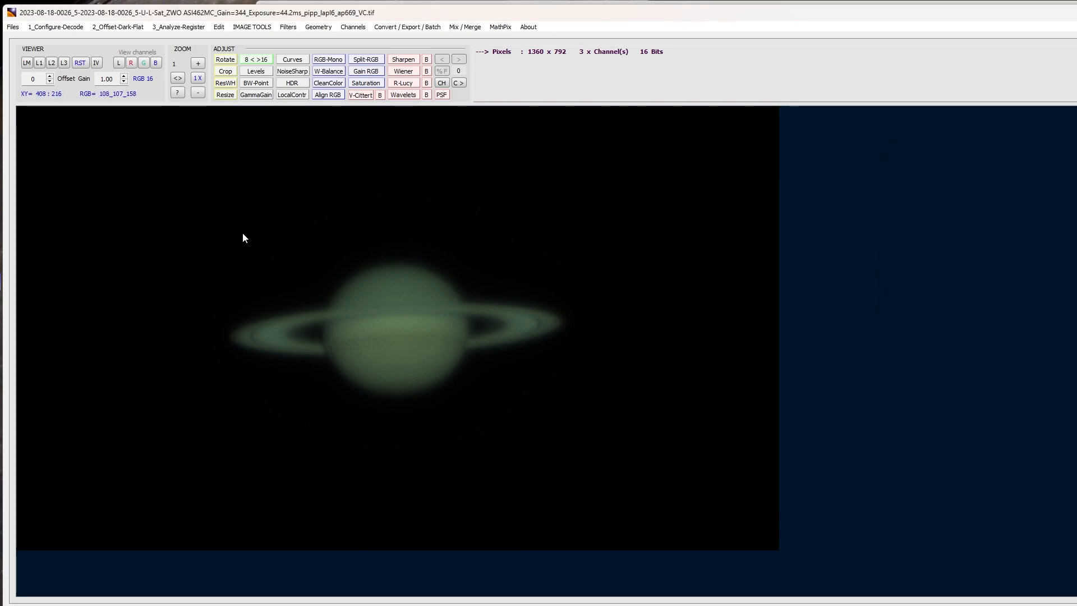
# - Start the Wavelets Wiener deconvolution, reset its parameters, and set HF strength to 5, LF strength to 25 and LF size to 8
pyautogui.click(409, 100)
pyautogui.moveTo(98, 114); pyautogui.dragTo(912, 149)
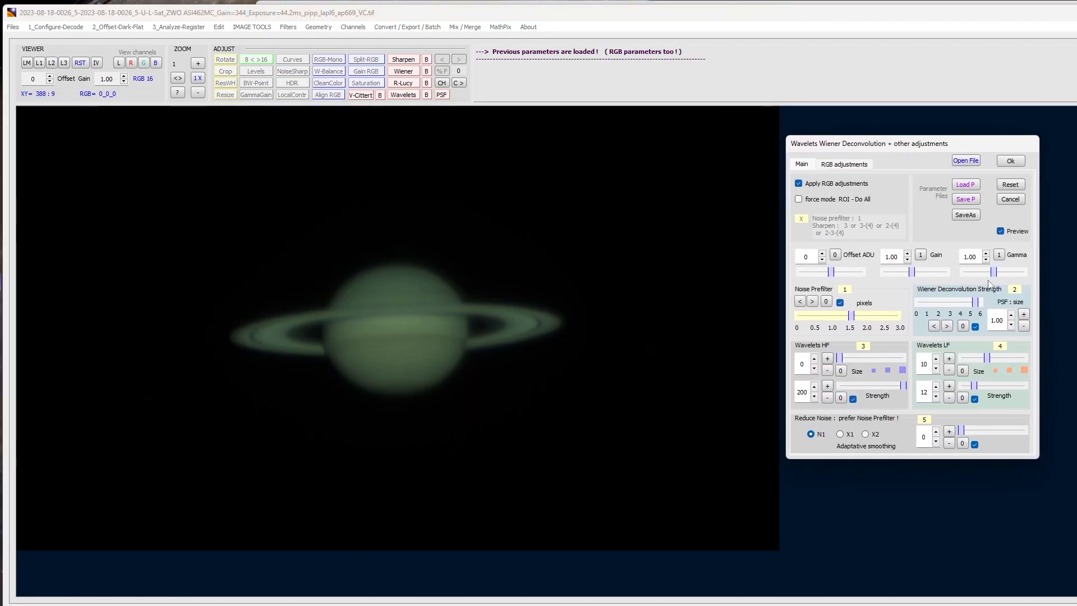
pyautogui.click(1006, 189)
pyautogui.click(840, 398)
pyautogui.moveTo(840, 358)
pyautogui.mouseDown()
pyautogui.moveTo(875, 358)
pyautogui.moveTo(839, 358)
pyautogui.mouseUp()
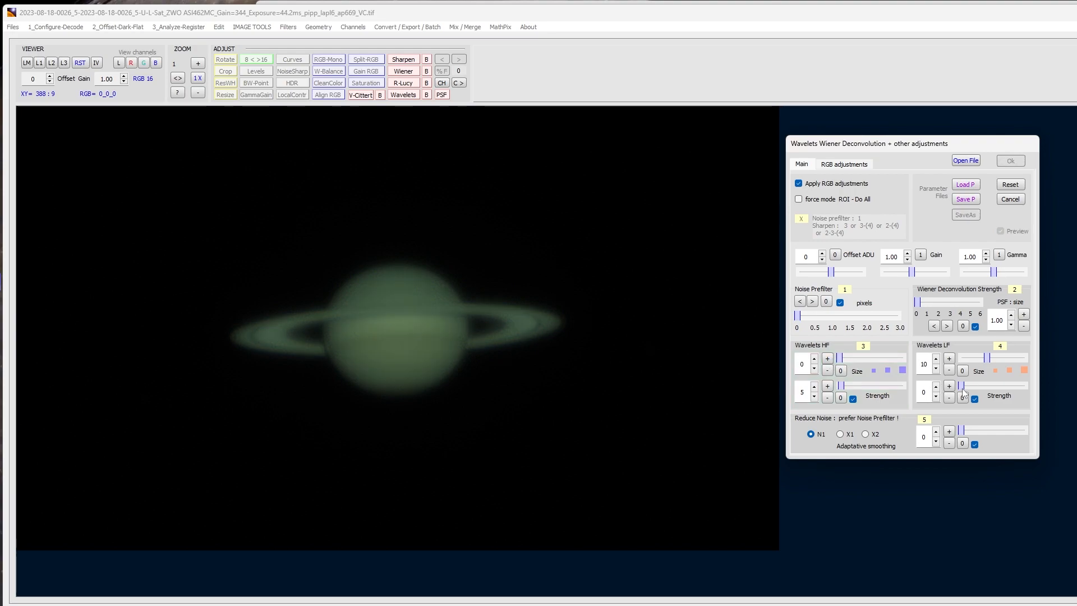
pyautogui.moveTo(961, 386); pyautogui.dragTo(982, 357)
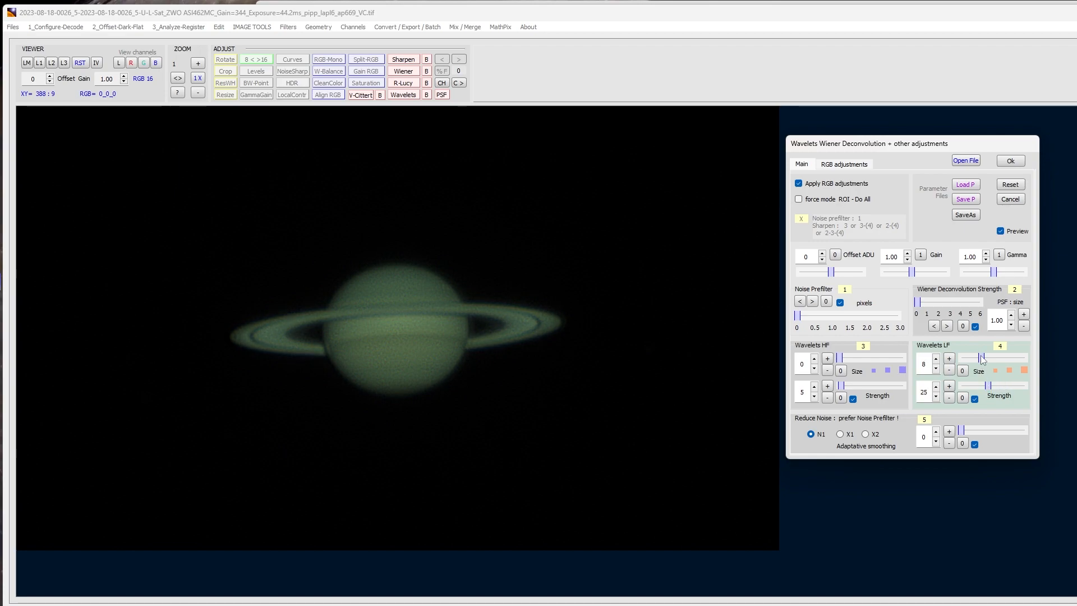
# - Set the noise prefilter to about 1.0 pixel and compare the image with the preview off and on
pyautogui.click(1001, 231)
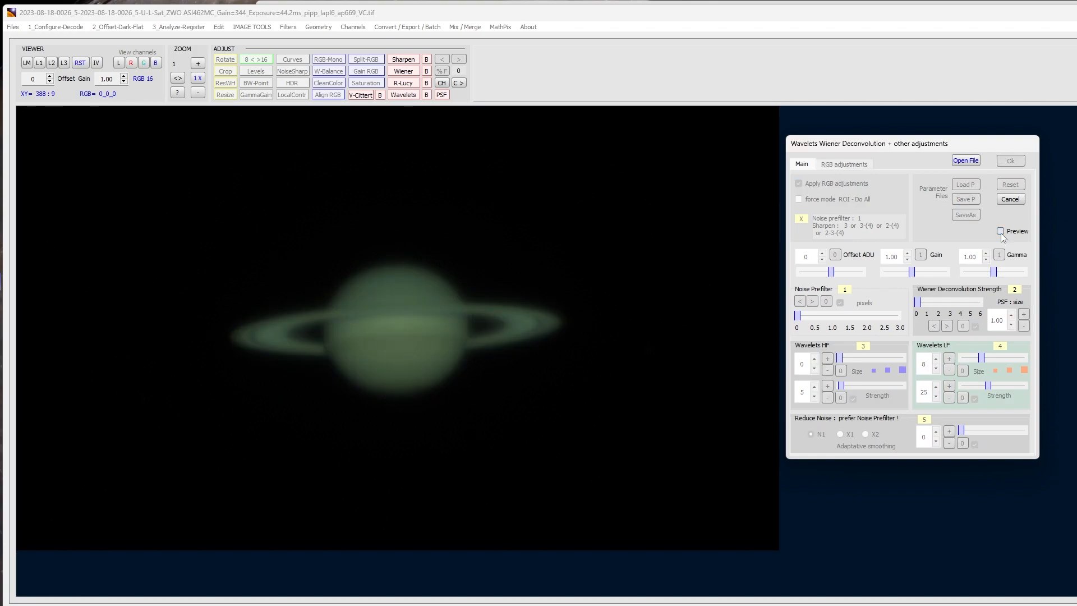
pyautogui.click(1001, 232)
pyautogui.moveTo(798, 318); pyautogui.dragTo(835, 320)
pyautogui.click(1001, 231)
pyautogui.click(1000, 231)
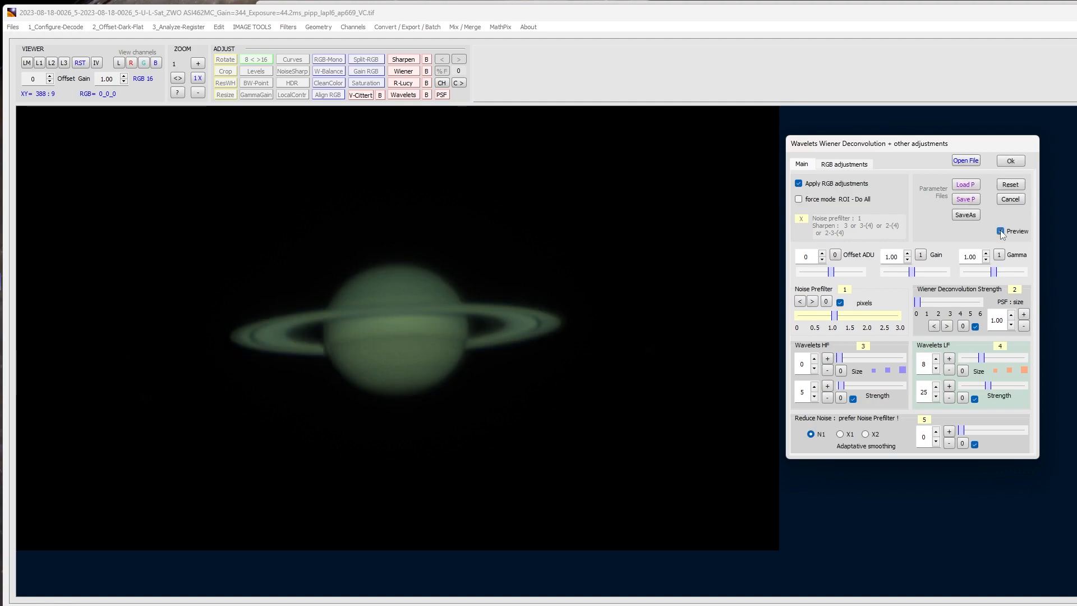
# - In the RGB adjustments, lower the green gain to 0.81 and raise the color saturation to 13
pyautogui.click(850, 167)
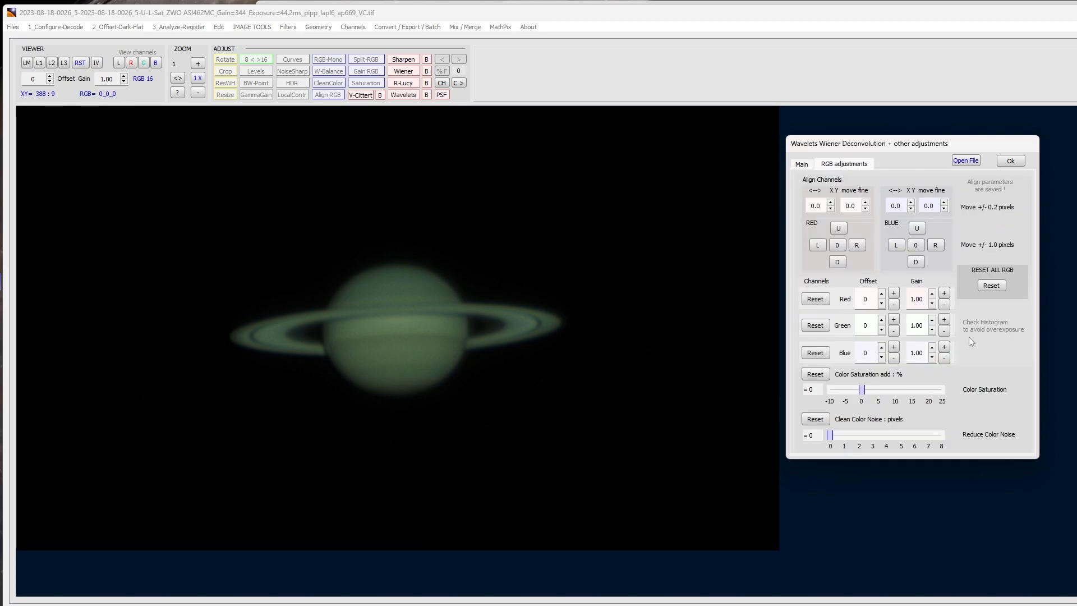
pyautogui.click(931, 330)
pyautogui.click(932, 330)
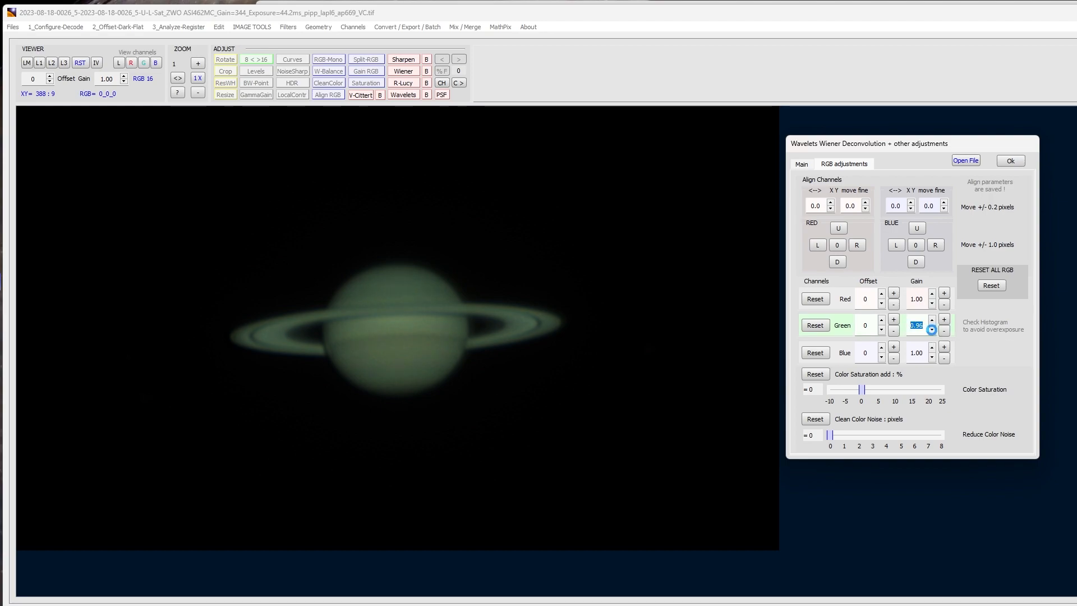
pyautogui.click(932, 329)
pyautogui.click(932, 330)
pyautogui.click(931, 330)
pyautogui.click(931, 330)
pyautogui.click(931, 330)
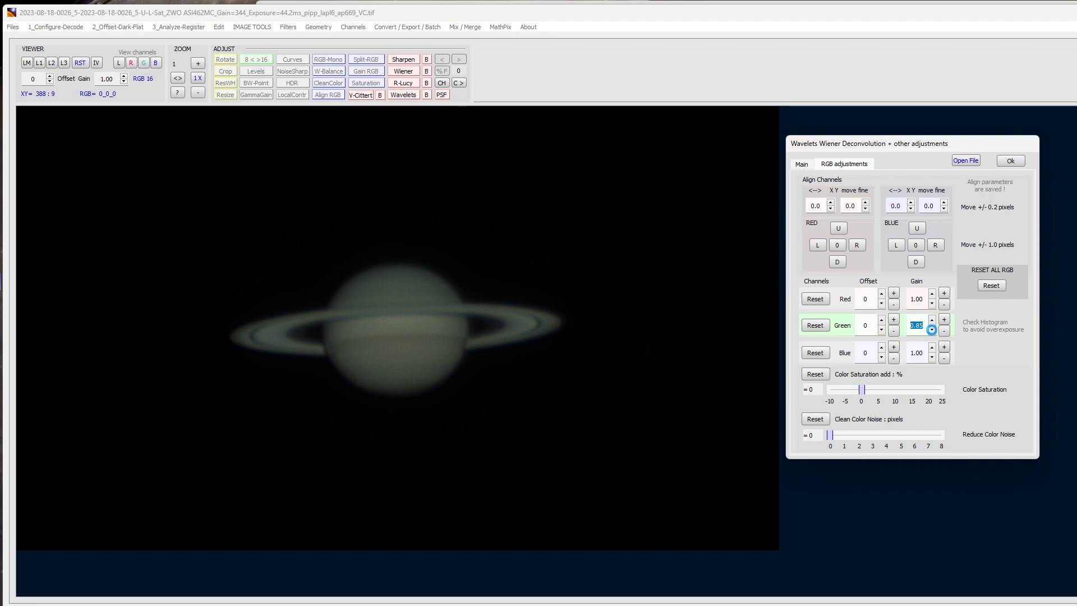
pyautogui.click(932, 331)
pyautogui.moveTo(861, 392); pyautogui.dragTo(904, 389)
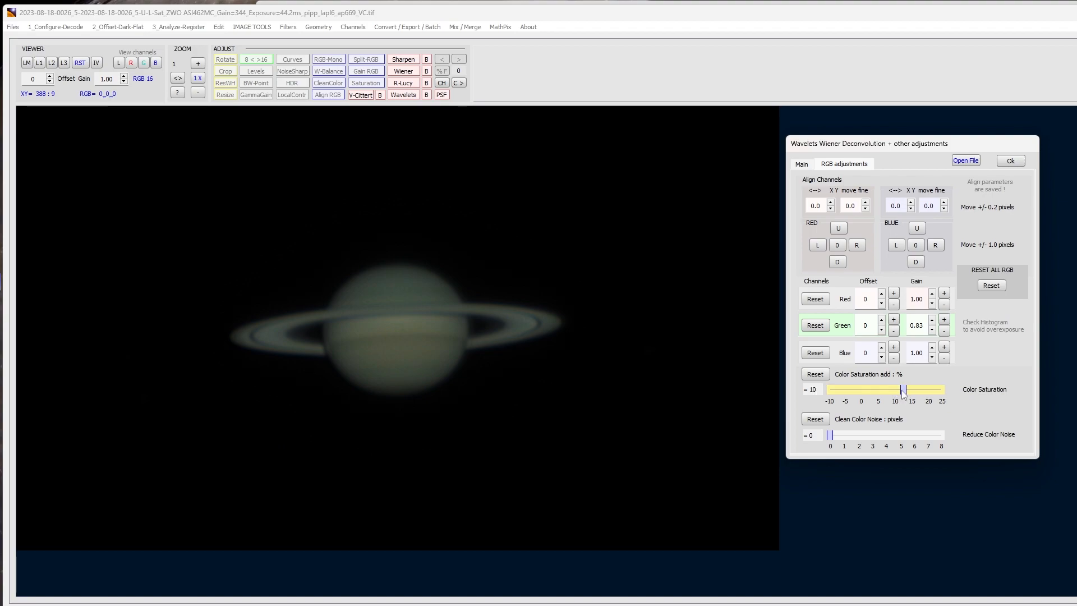
pyautogui.click(933, 331)
# - Raise the blue gain to 1.04 and the red gain to 1.06, and fine-tune the color saturation
pyautogui.click(932, 348)
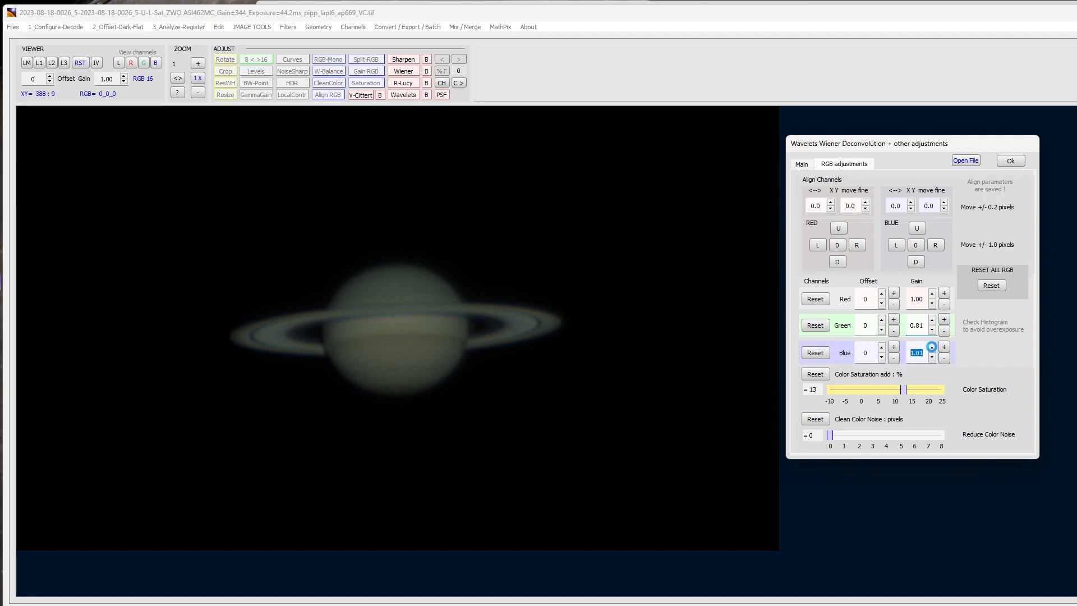
pyautogui.click(932, 348)
pyautogui.click(931, 292)
pyautogui.click(931, 292)
pyautogui.click(931, 293)
pyautogui.click(911, 389)
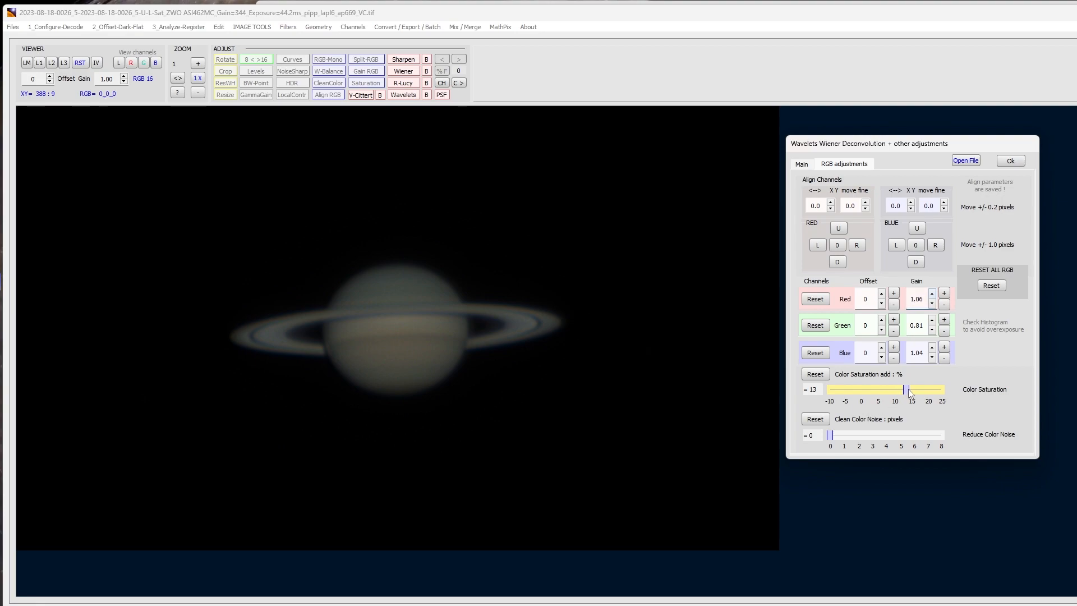
pyautogui.moveTo(911, 390); pyautogui.dragTo(903, 398)
# - Return to the main wavelet settings and compare Saturn before and after all adjustments
pyautogui.click(803, 164)
pyautogui.click(1003, 231)
pyautogui.click(1004, 232)
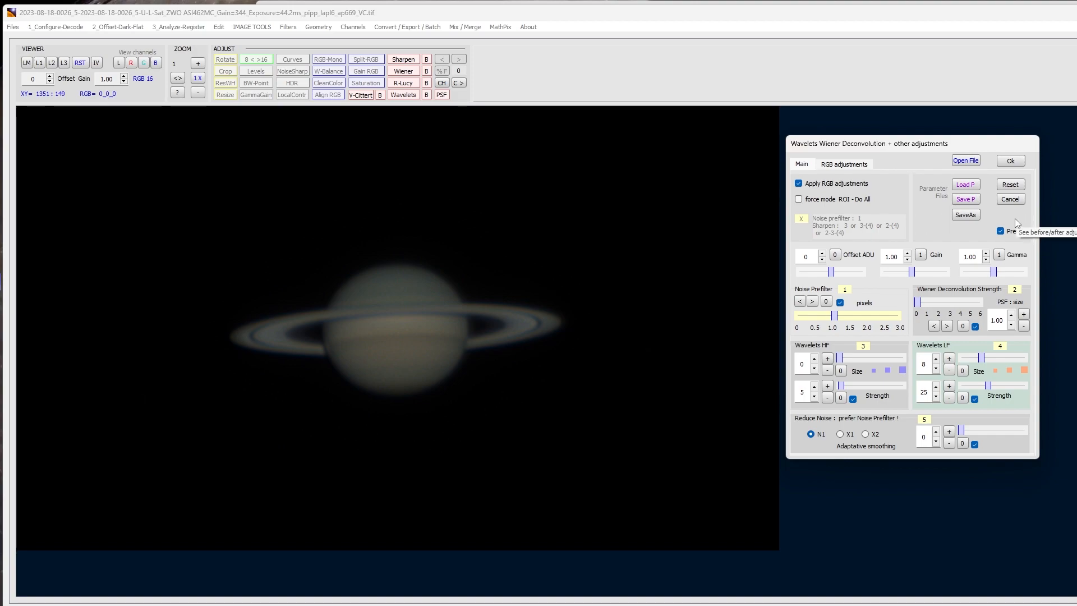
# - Save the wavelet-deconvolution settings as parameters.aw1, replacing the existing file, and leave the dialog without applying them
pyautogui.click(965, 200)
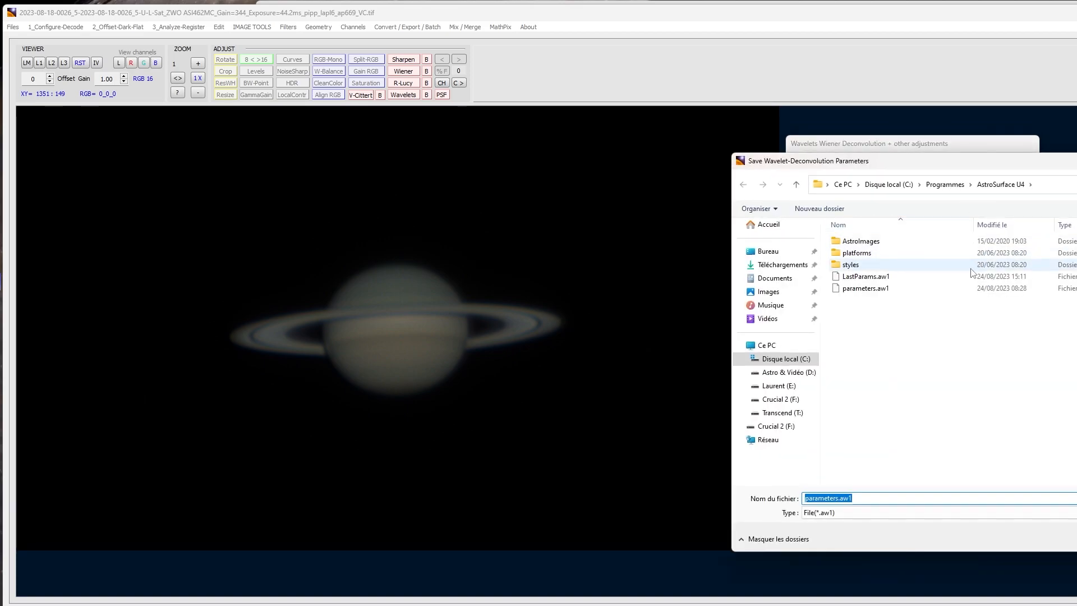
pyautogui.click(813, 496)
pyautogui.press('Return')
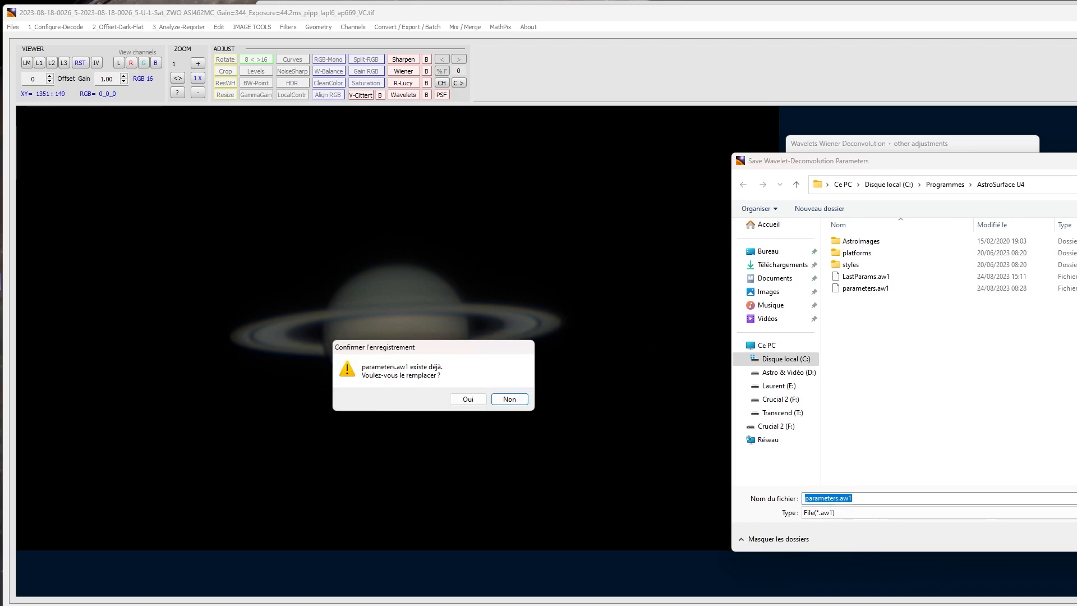
pyautogui.click(481, 404)
pyautogui.click(1009, 202)
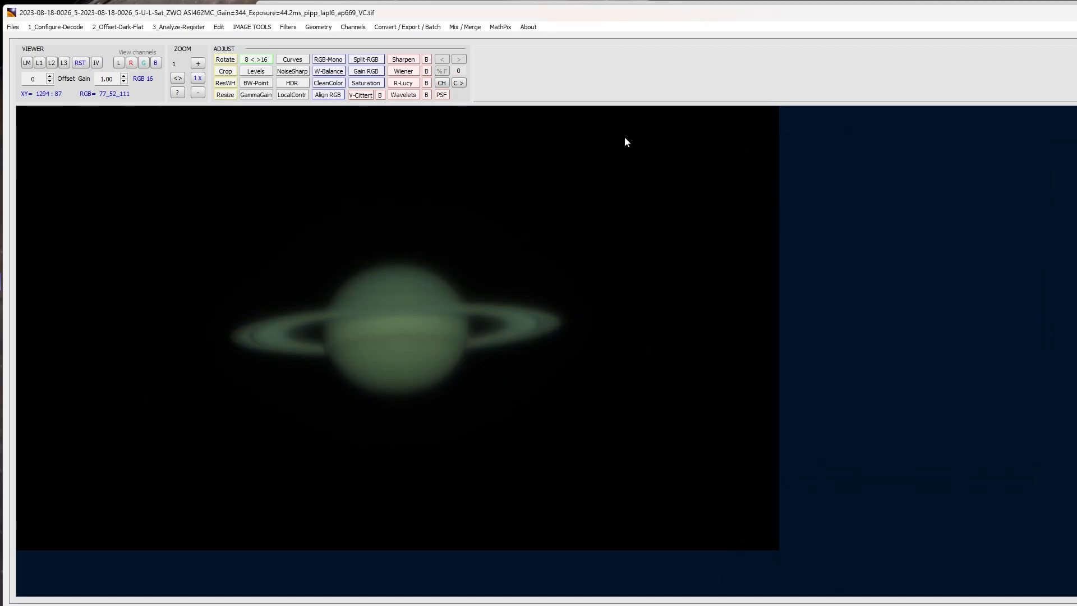
# - Close the open image and load the eight TIFs from the "van cittert" folder, 0026 to 0054, into Wavelets-Deconvolution batch processing
pyautogui.click(426, 96)
pyautogui.click(348, 158)
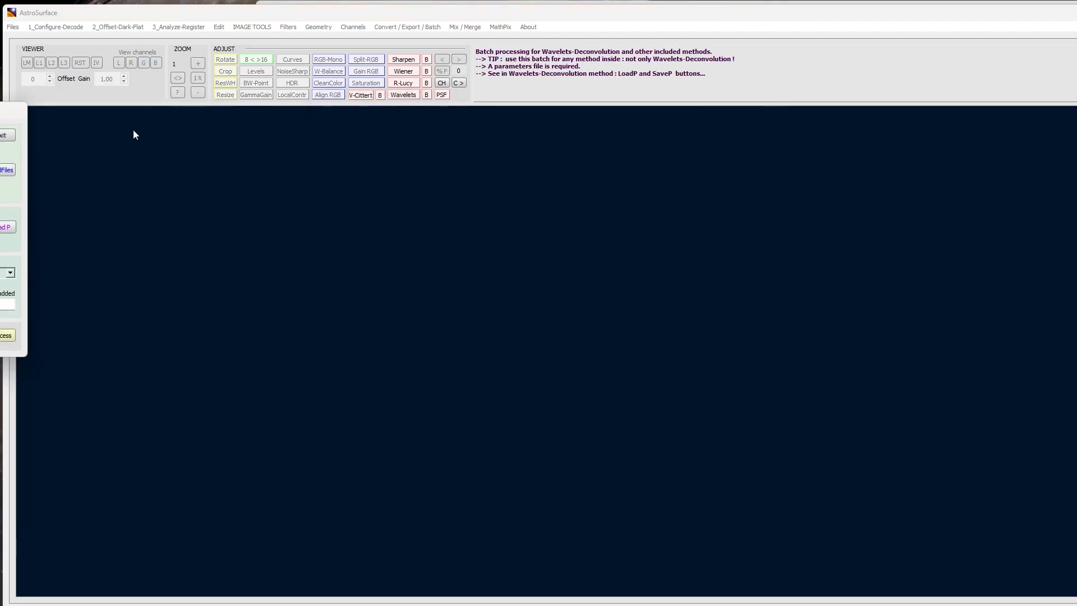
pyautogui.moveTo(11, 114); pyautogui.dragTo(858, 170)
pyautogui.click(910, 228)
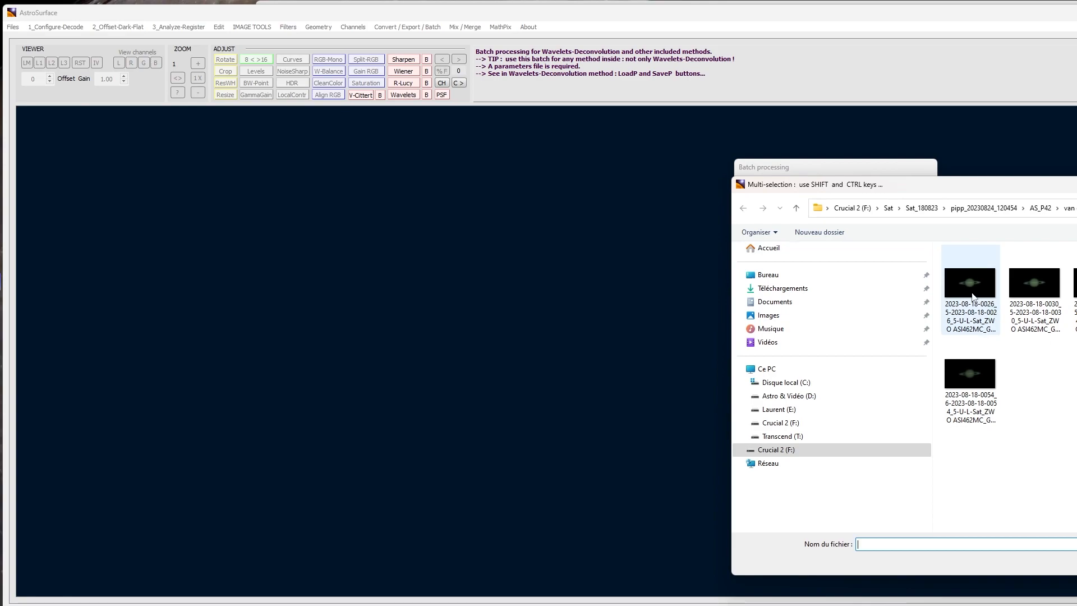
pyautogui.click(970, 295)
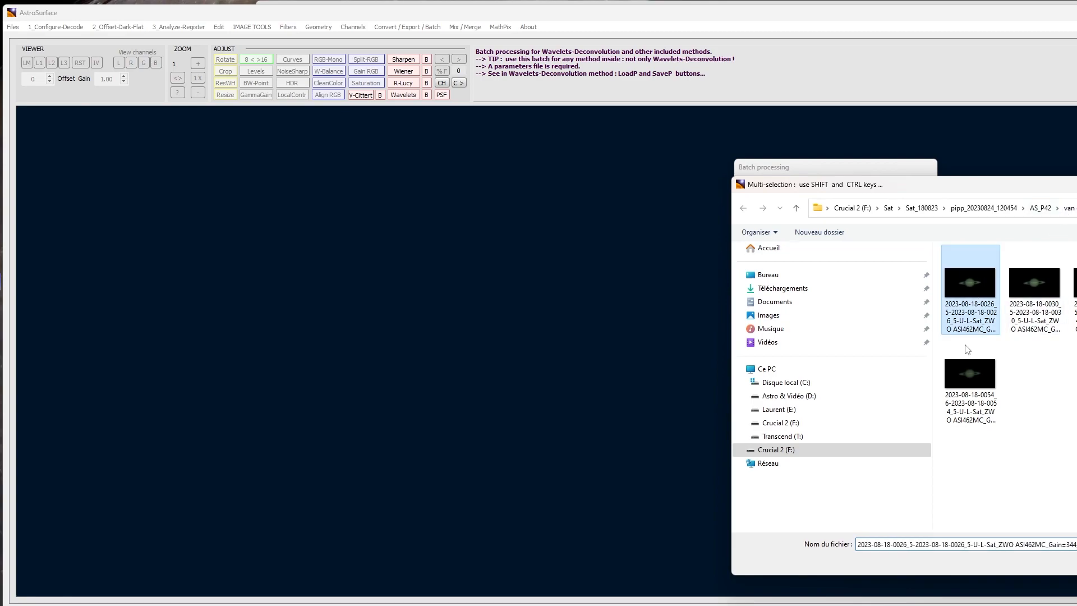
pyautogui.keyDown('shift'); pyautogui.click(969, 383); pyautogui.keyUp('shift')
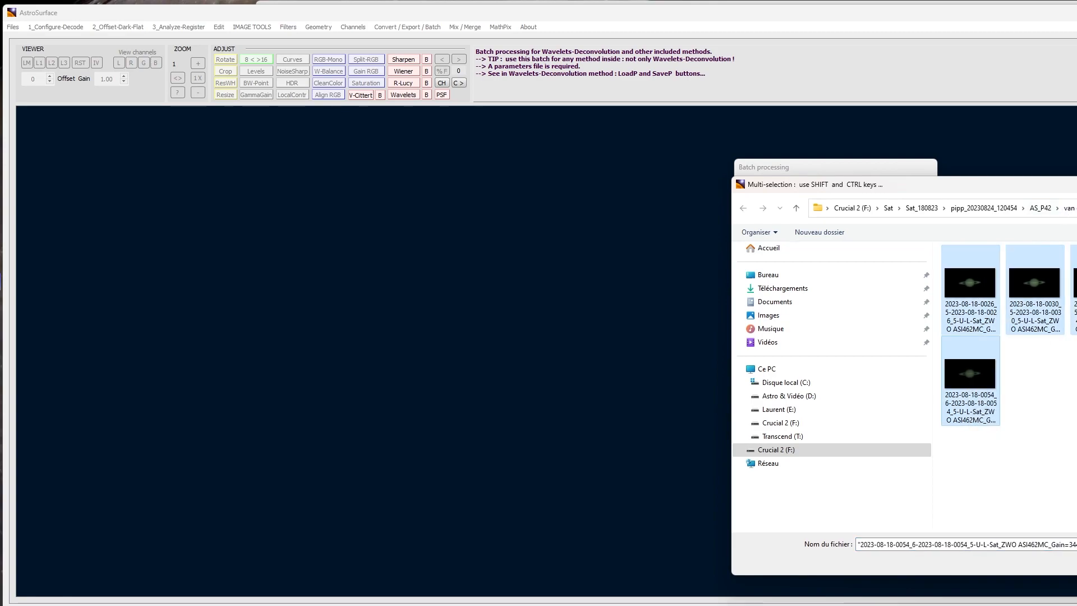
pyautogui.press('Return')
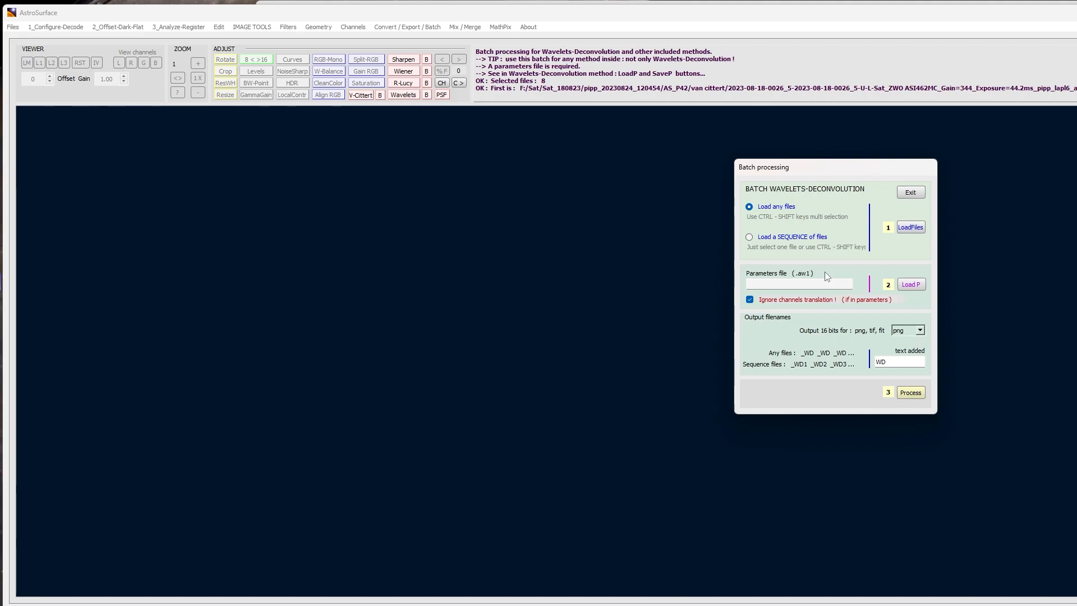
# - Load parameters.aw1, set the output format to tif and process the Wavelets-Deconvolution batch
pyautogui.click(909, 287)
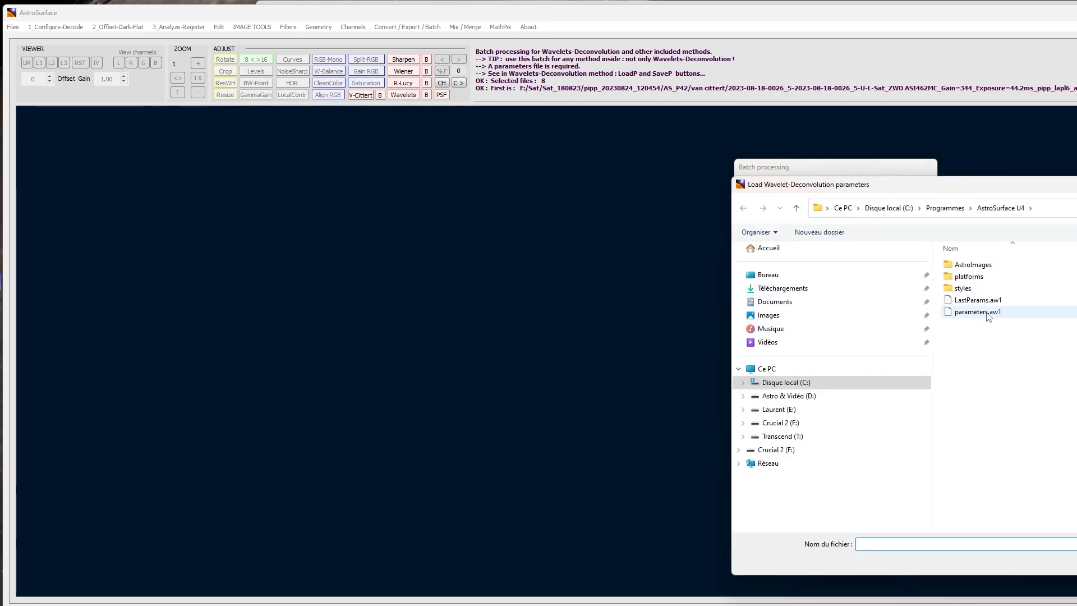
pyautogui.doubleClick(984, 315)
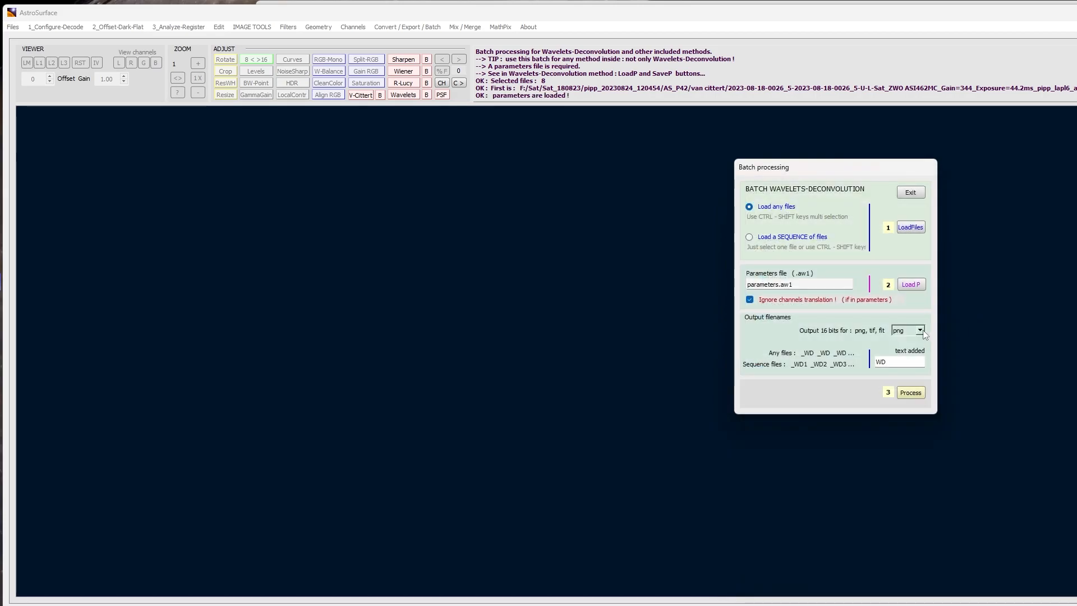
pyautogui.click(920, 331)
pyautogui.click(904, 347)
pyautogui.click(912, 394)
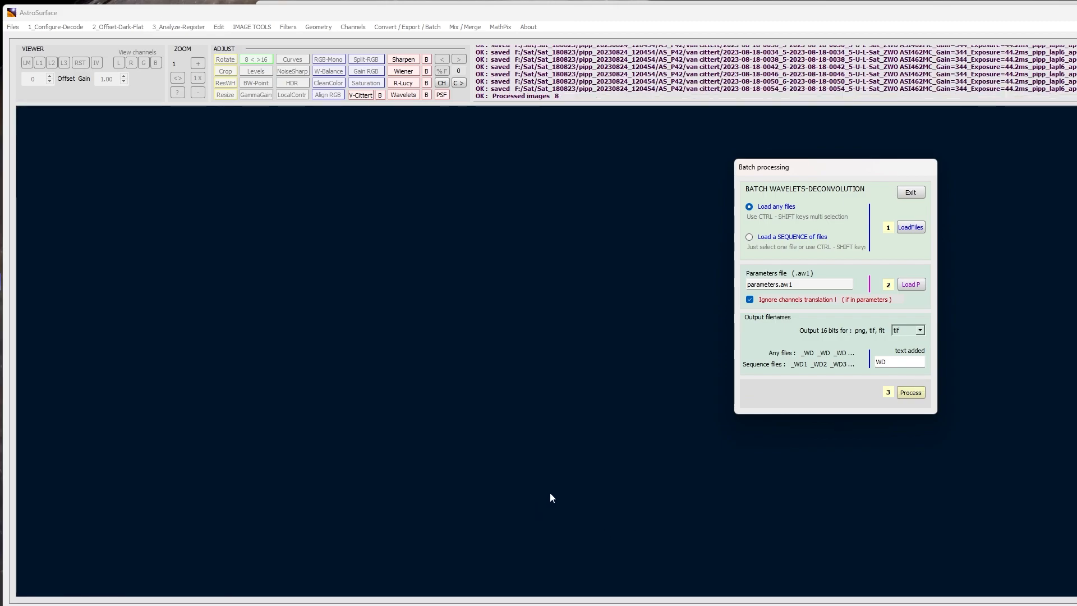
# - Switch to File Explorer and create a new folder named "wienner" inside the "van cittert" folder
pyautogui.hotkey('alt', 'Tab')
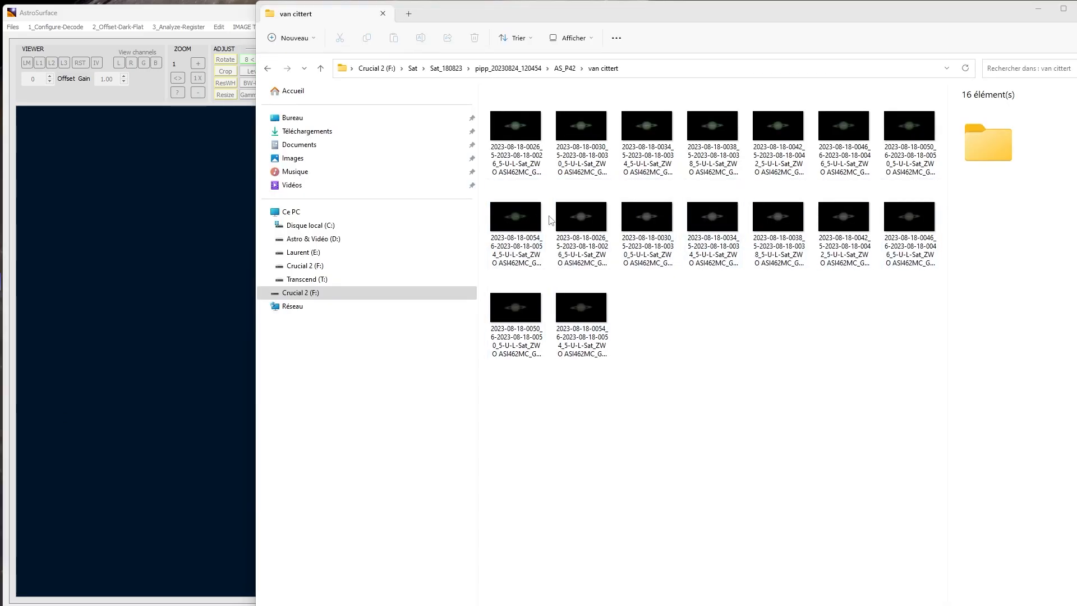
pyautogui.rightClick(747, 350)
pyautogui.moveTo(797, 434)
pyautogui.click(950, 436)
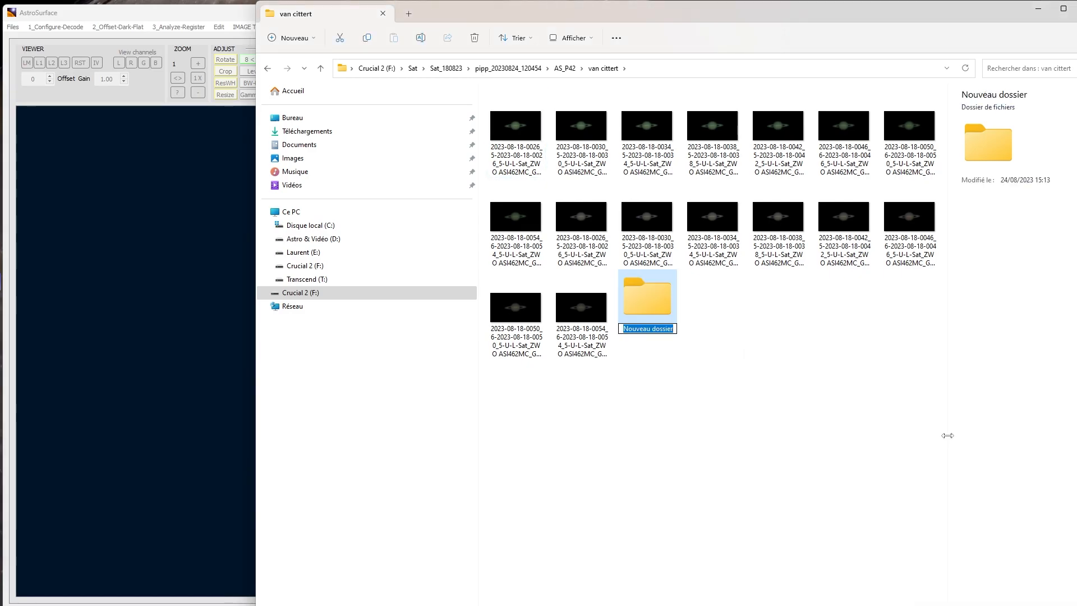
pyautogui.write('wienner')
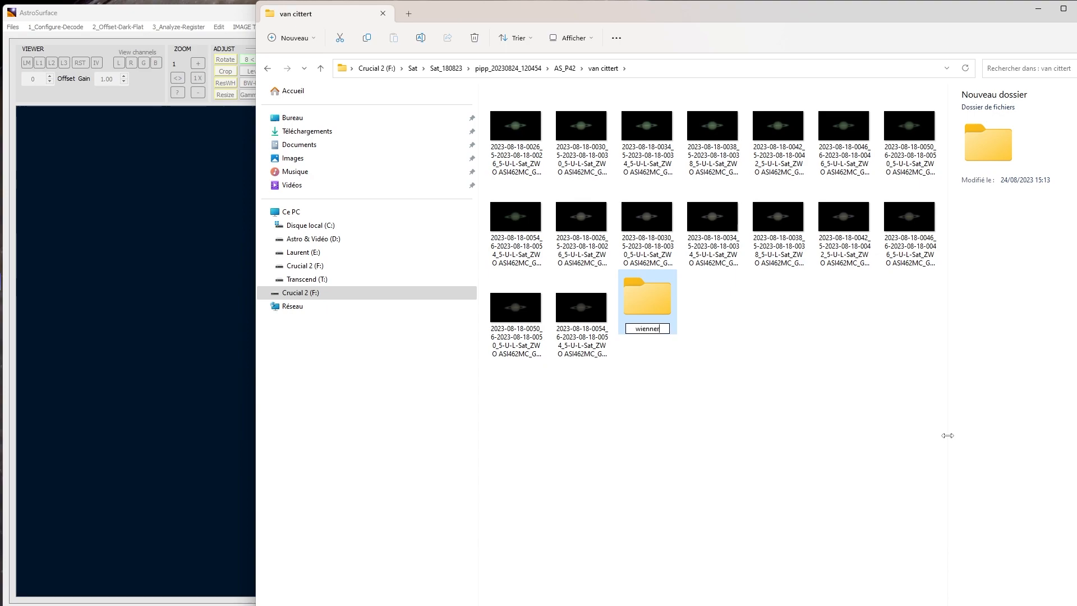
pyautogui.press('Return')
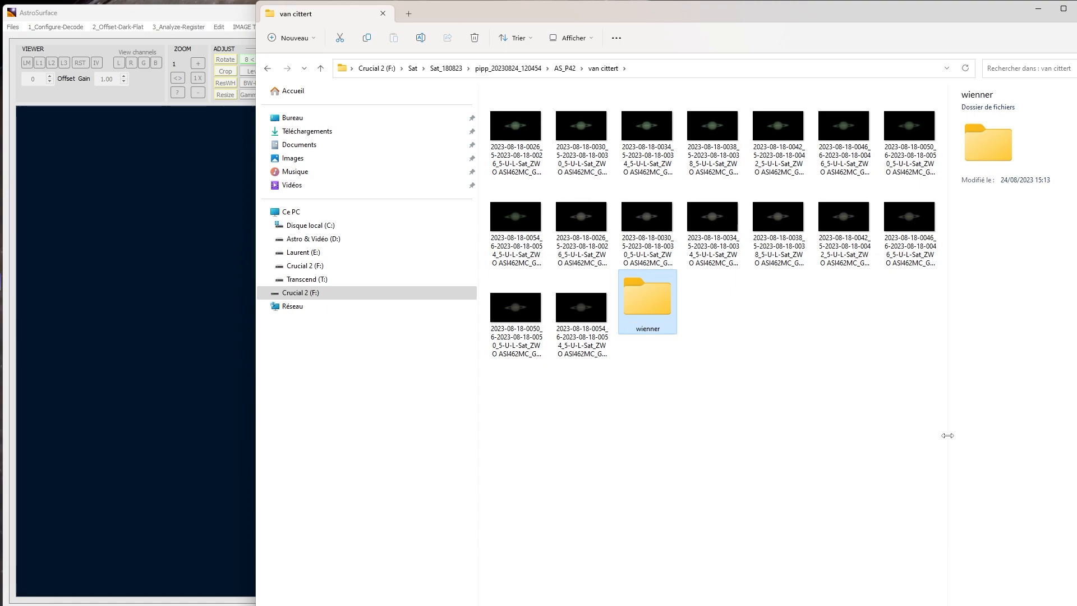
# - Move the eight wavelet-deconvolved TIFs, 0026 to 0054, into the "wienner" folder
pyautogui.click(589, 230)
pyautogui.keyDown('shift'); pyautogui.click(588, 301); pyautogui.keyUp('shift')
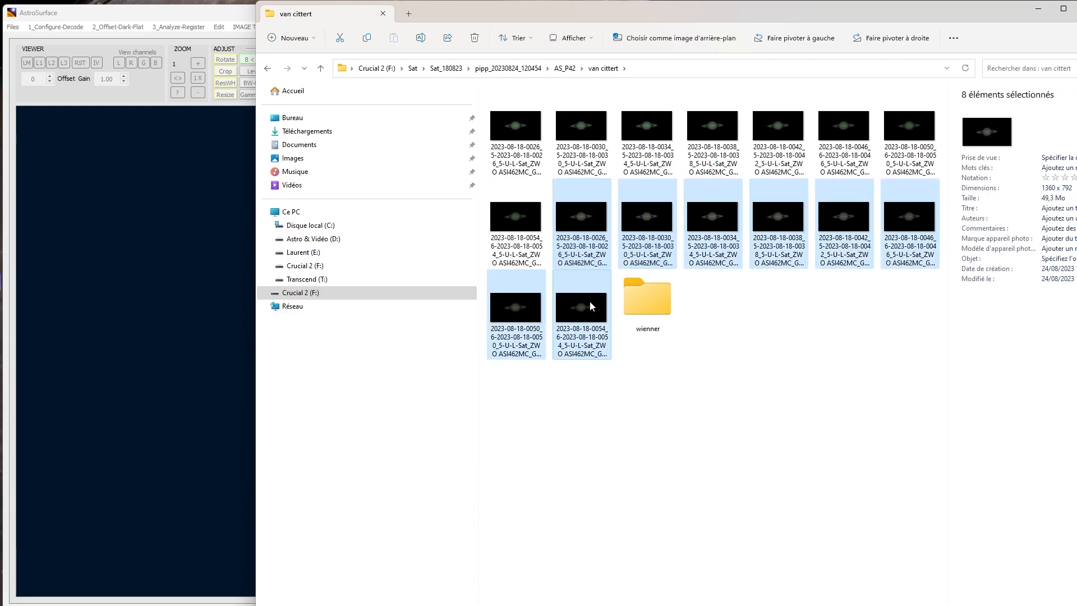
pyautogui.moveTo(588, 213); pyautogui.dragTo(659, 300)
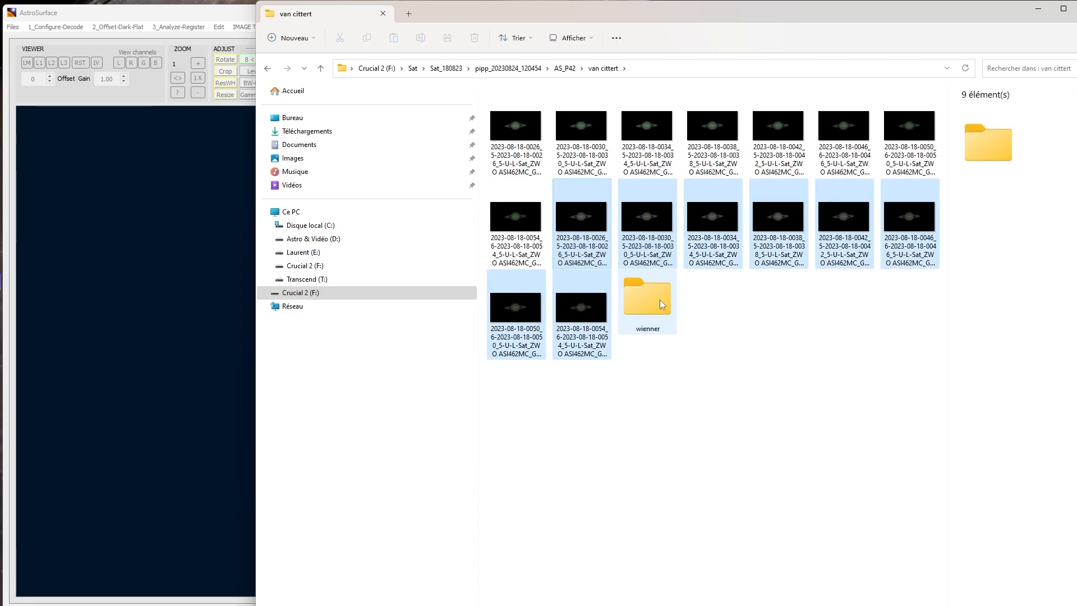
# - Open the "wienner" folder and create a subfolder named "winjupos" in it
pyautogui.doubleClick(589, 190)
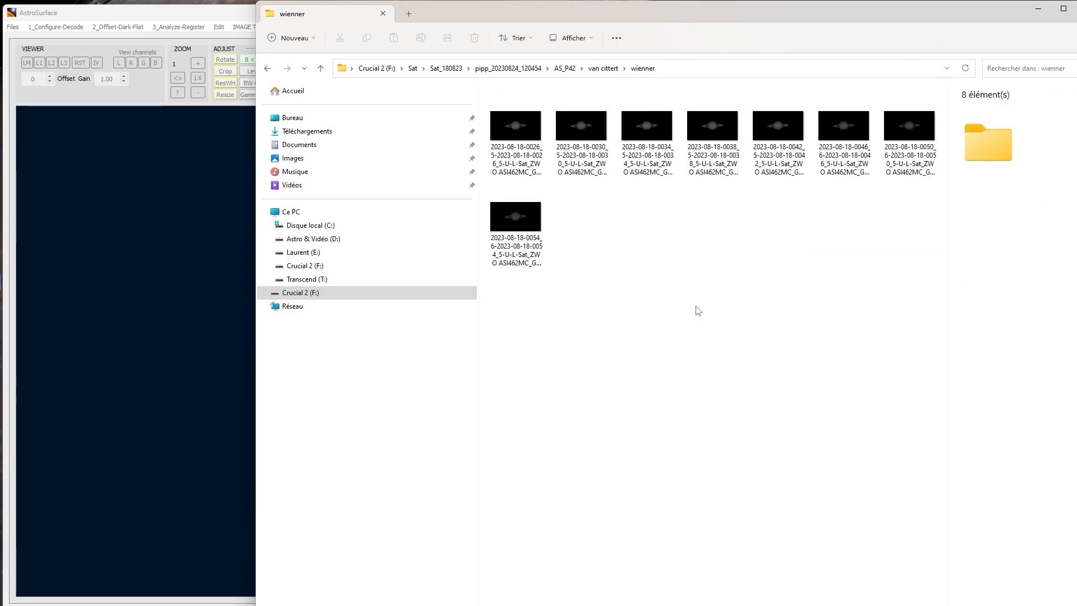
pyautogui.rightClick(602, 219)
pyautogui.moveTo(643, 305)
pyautogui.click(813, 308)
pyautogui.write('wi')
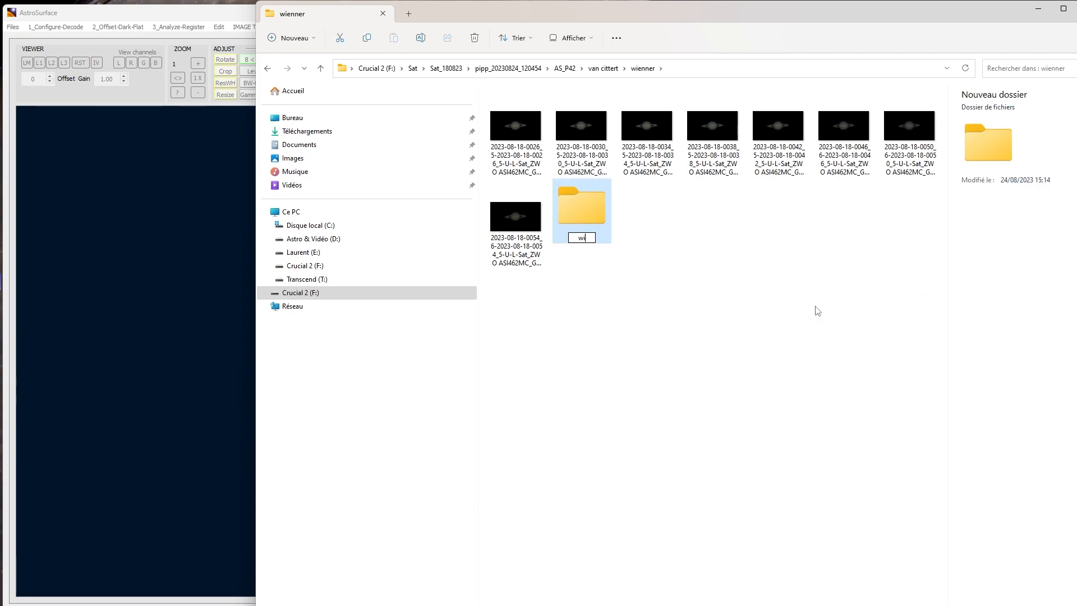
pyautogui.write('njupos')
pyautogui.click(818, 310)
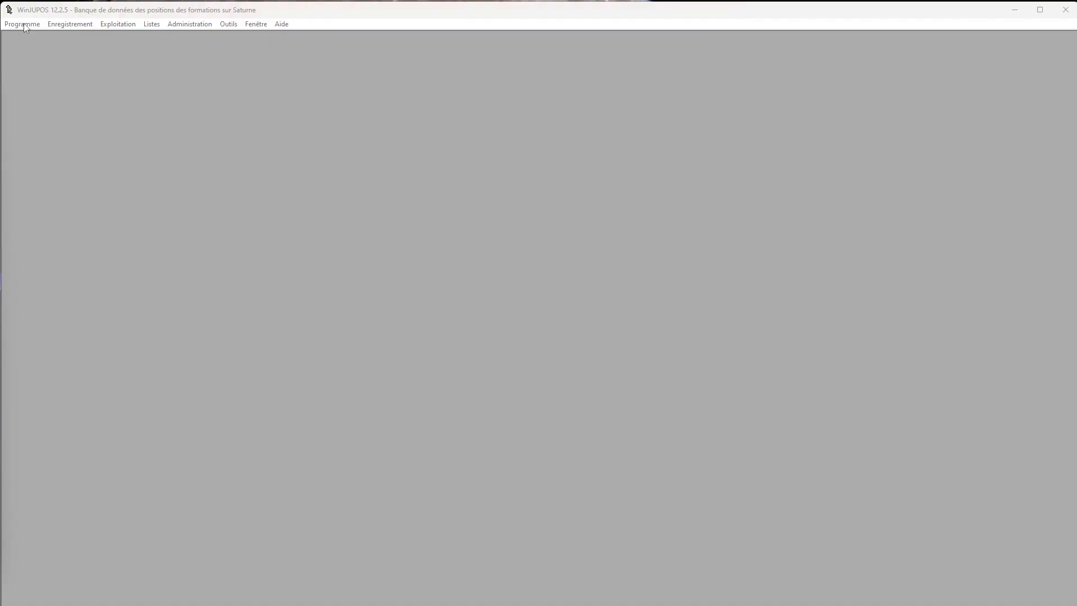
# - In WinJUPOS, choose Saturn as the celestial body and start an image measurement, dismissing the file format error
pyautogui.click(24, 26)
pyautogui.moveTo(31, 37)
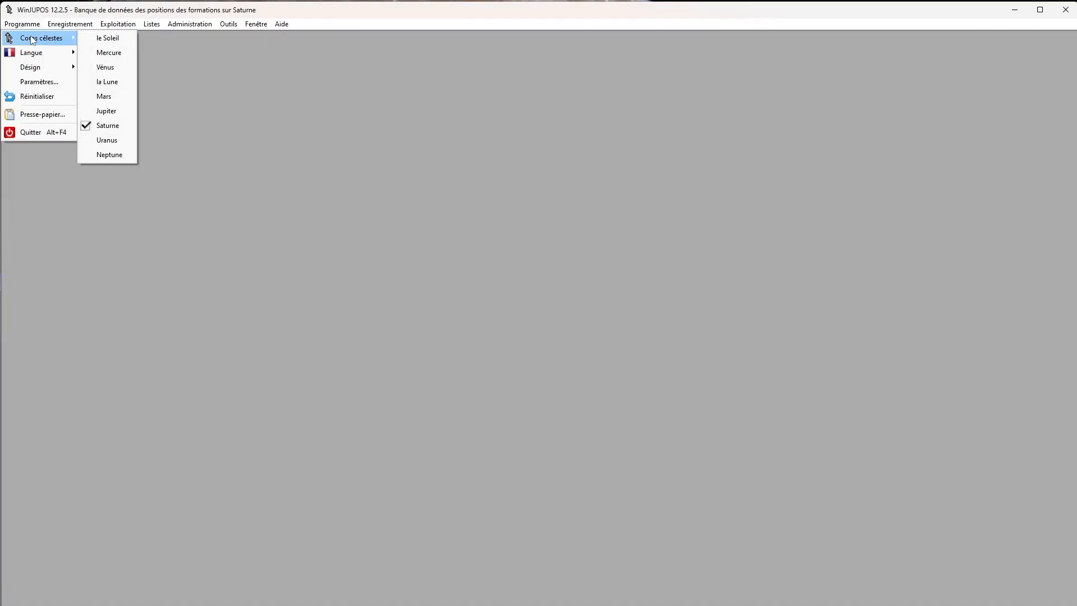
pyautogui.click(106, 126)
pyautogui.click(68, 25)
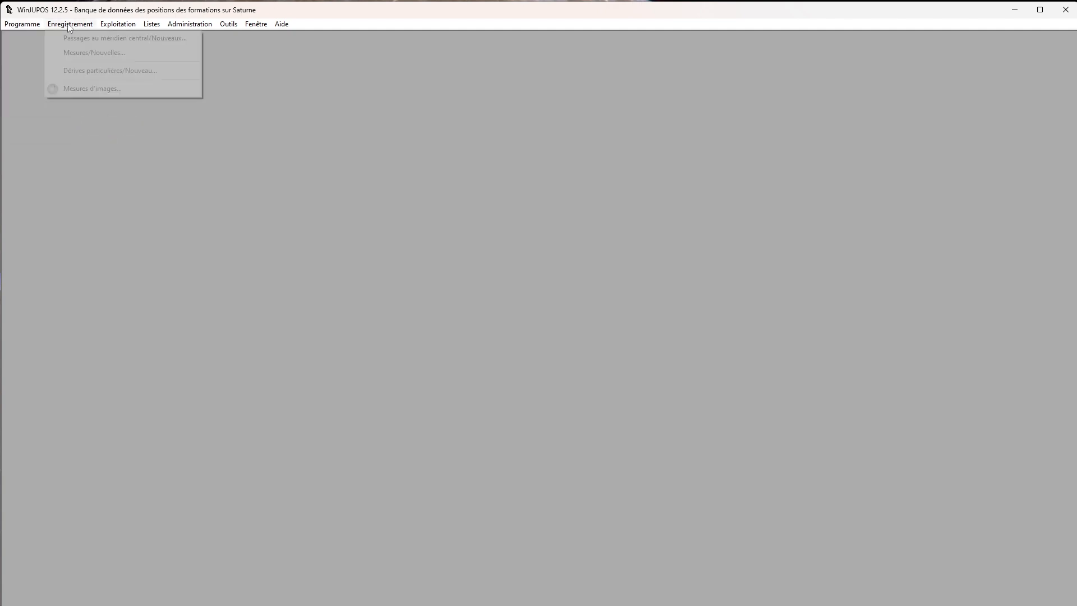
pyautogui.click(90, 89)
pyautogui.click(519, 342)
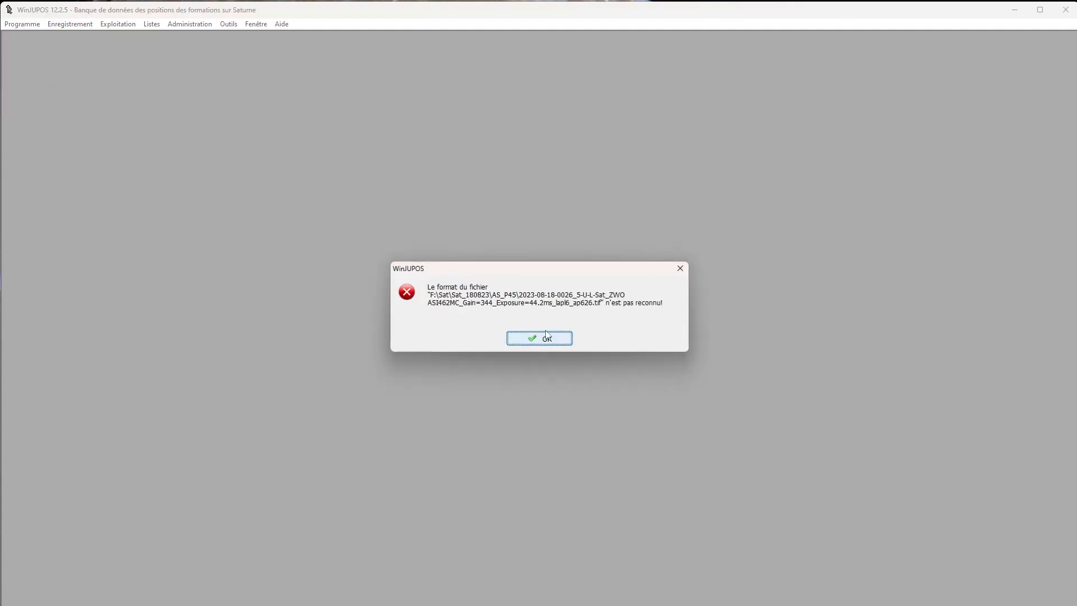
pyautogui.click(538, 338)
# - Load the 0026 Saturn image from the "wienner" folder on drive F: into the image measurement
pyautogui.click(67, 76)
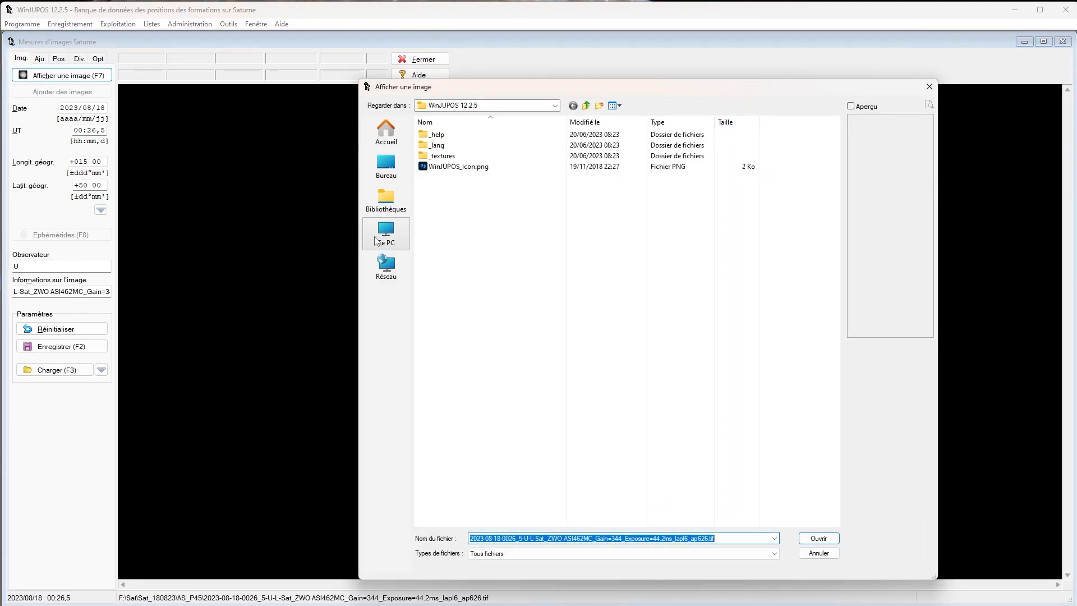
pyautogui.click(375, 240)
pyautogui.doubleClick(487, 177)
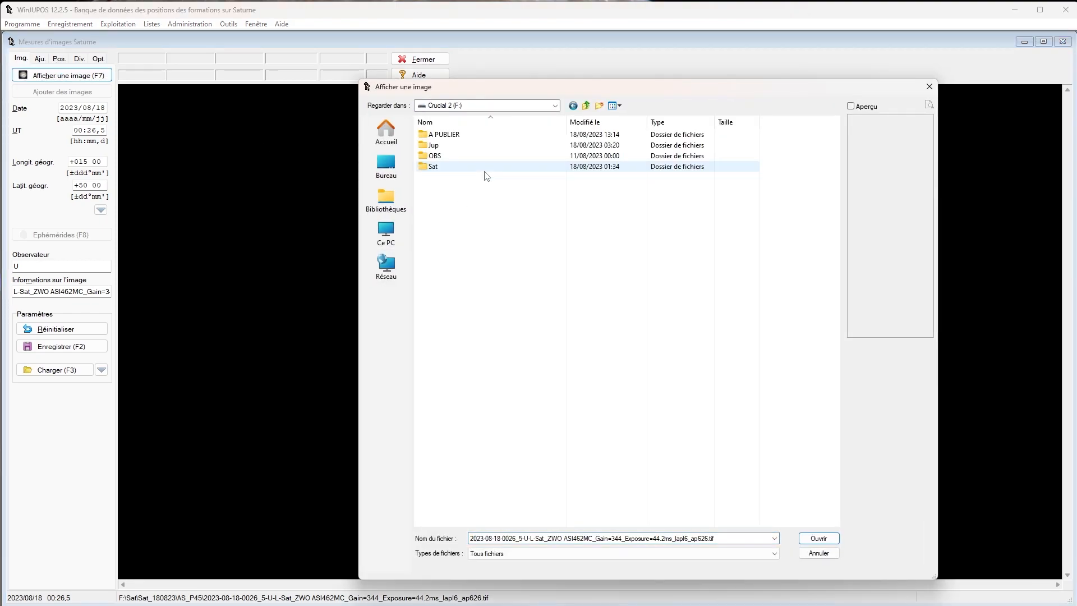
pyautogui.doubleClick(484, 167)
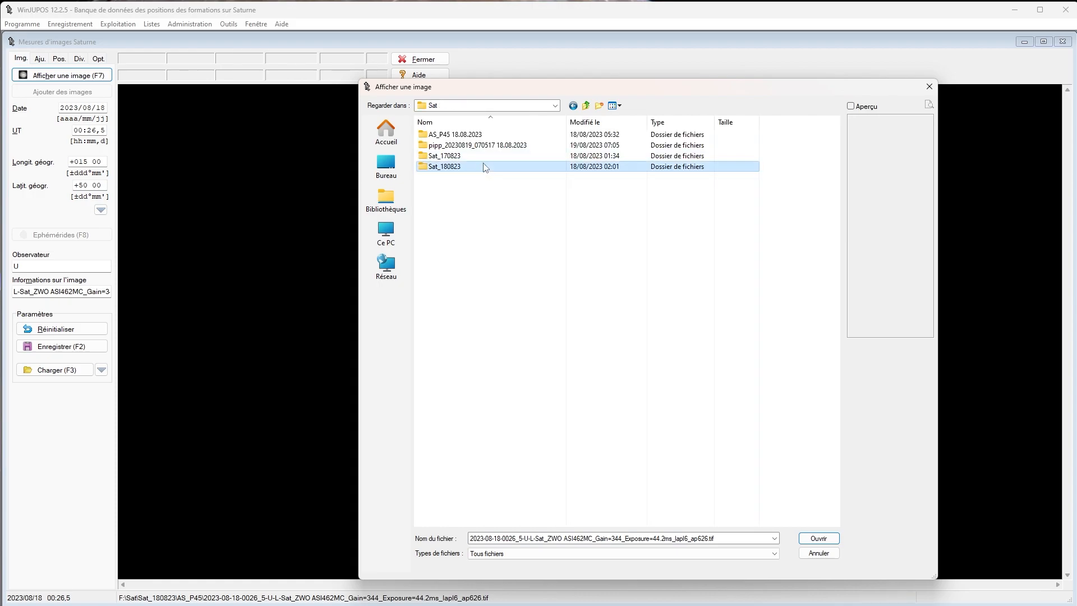
pyautogui.doubleClick(483, 166)
pyautogui.doubleClick(473, 137)
pyautogui.doubleClick(474, 137)
pyautogui.doubleClick(433, 145)
pyautogui.doubleClick(456, 147)
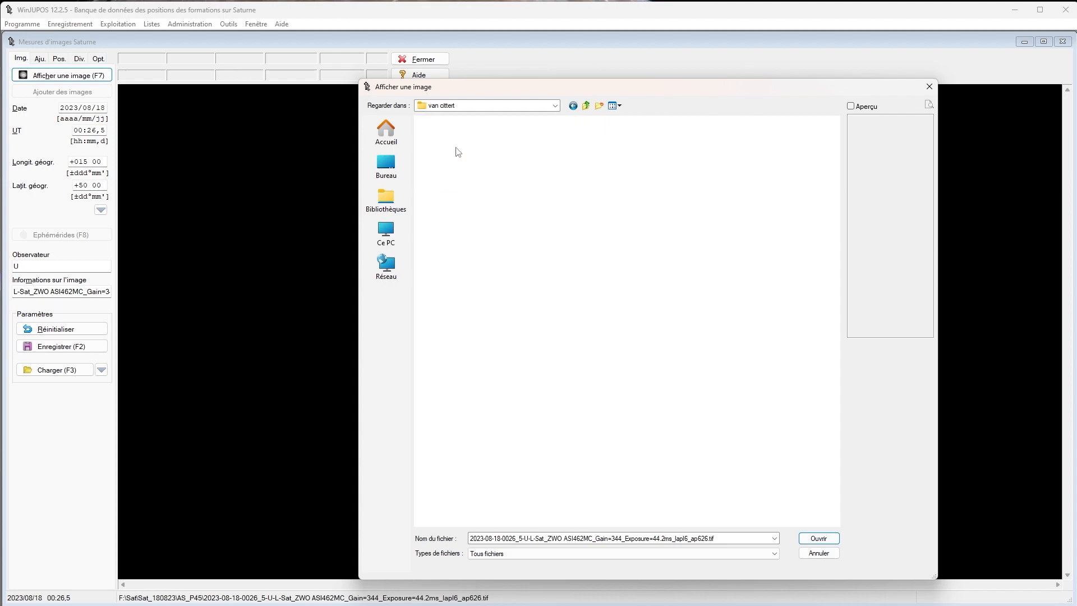
pyautogui.click(429, 151)
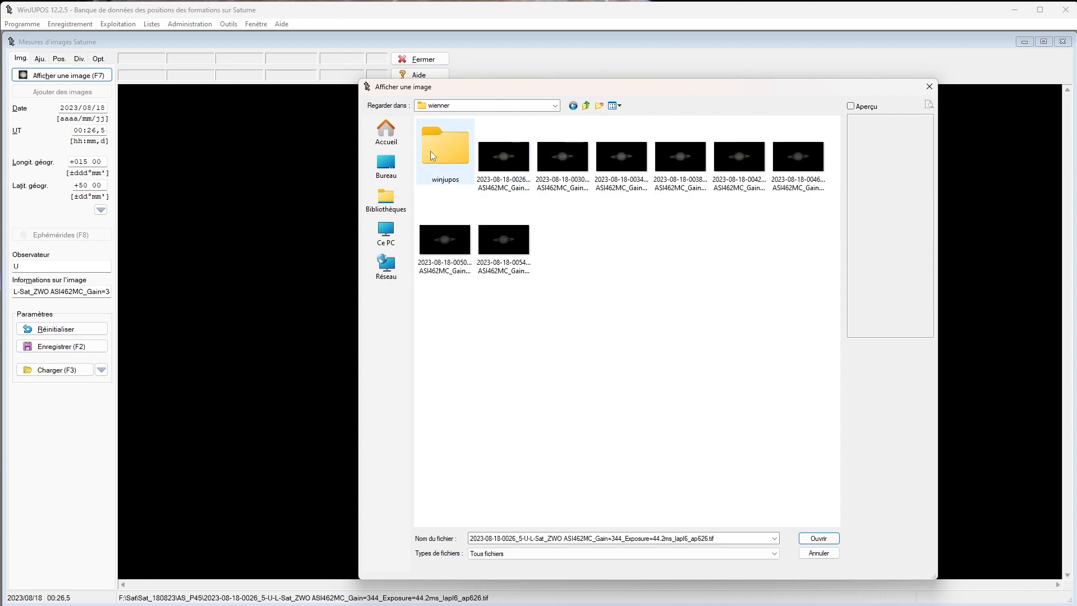
pyautogui.doubleClick(510, 156)
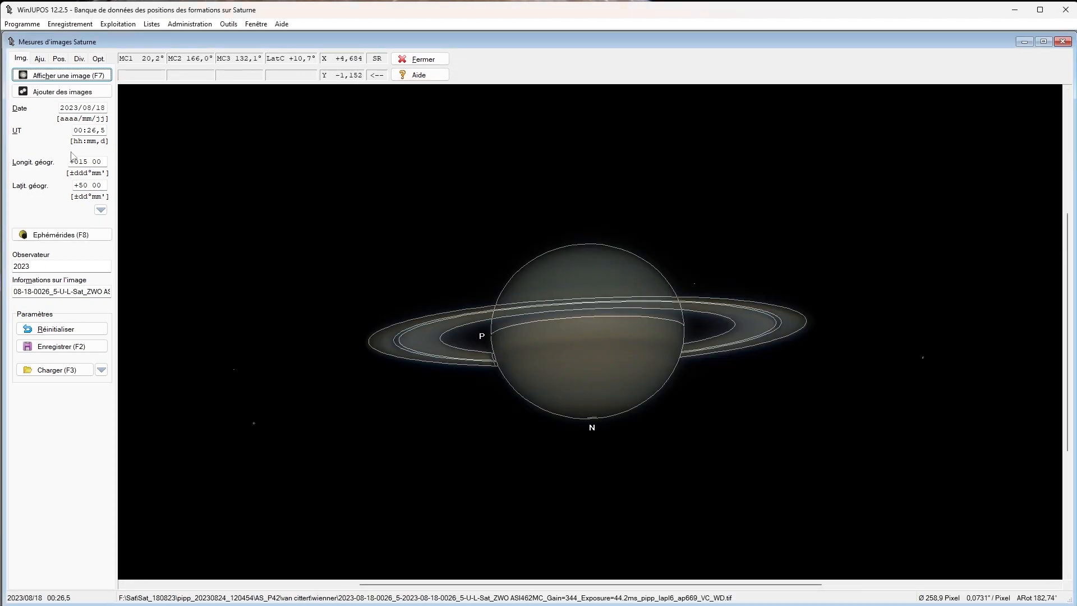
# - Open the image adjustment settings and shift the outline frame sideways over Saturn
pyautogui.click(41, 59)
pyautogui.click(77, 306)
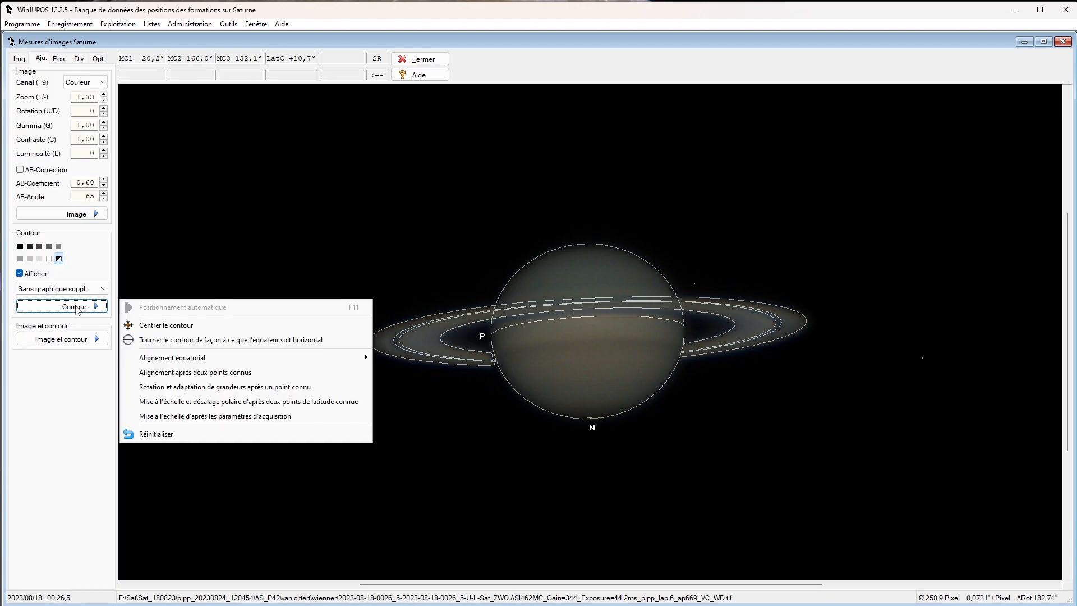
pyautogui.click(19, 58)
pyautogui.click(40, 59)
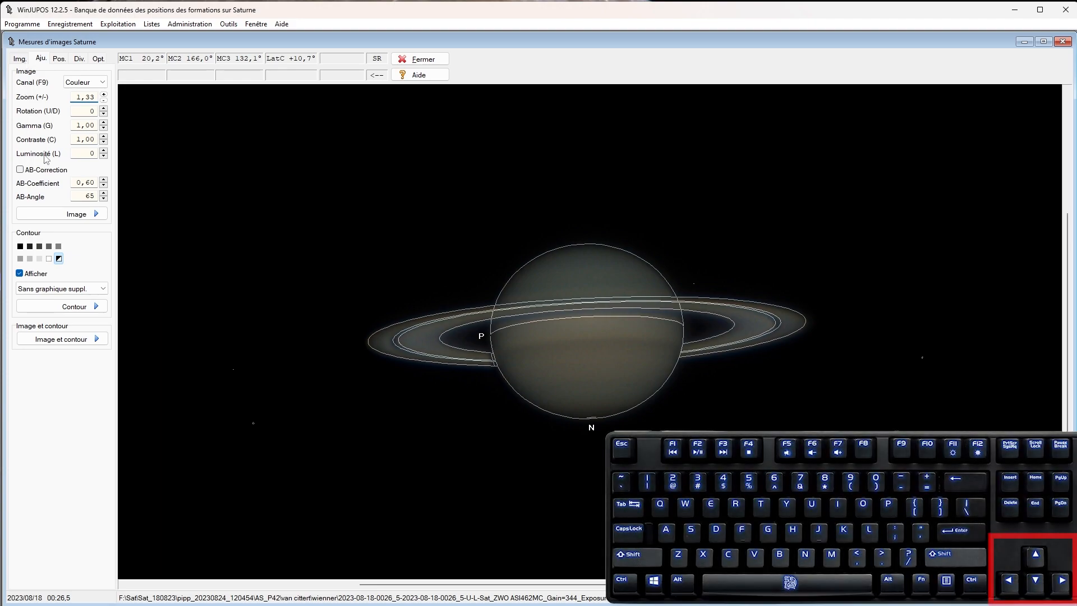
pyautogui.press('Left')
pyautogui.press('Left')
pyautogui.press('Right')
pyautogui.press('Right')
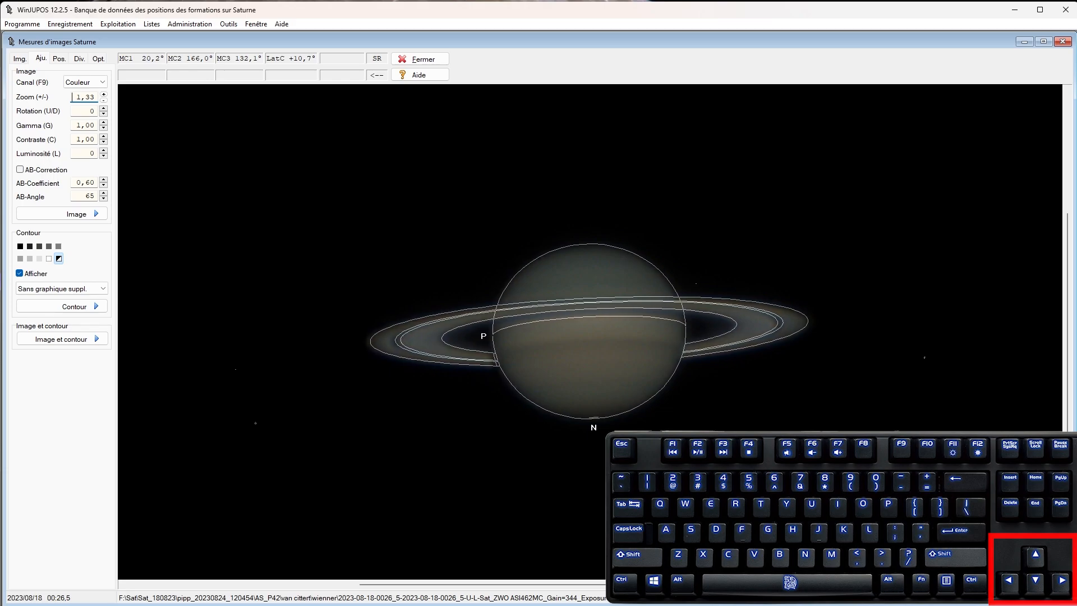
# - Rotate the outline frame on Saturn to an angle of about 184.64°
pyautogui.press('n')
pyautogui.press('p')
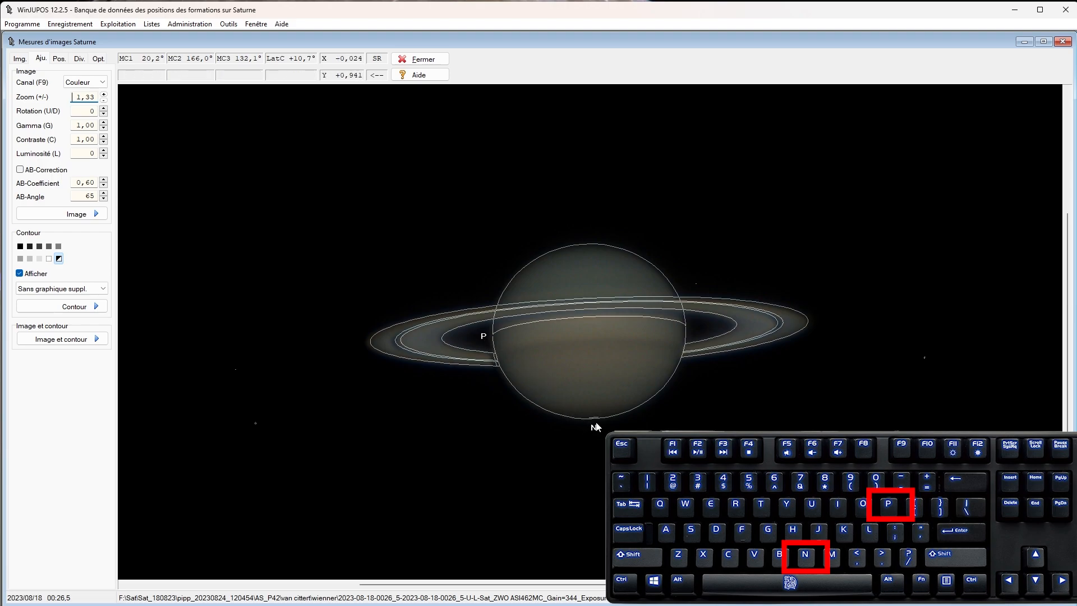
pyautogui.press('p')
pyautogui.press('p')
pyautogui.press('p')
pyautogui.press('p')
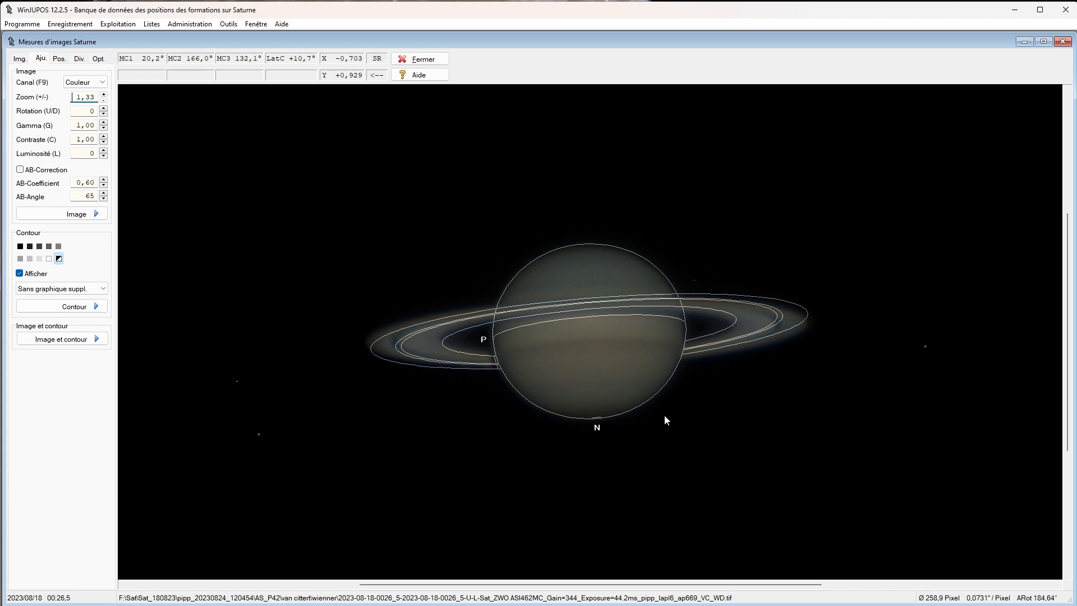
# - Enlarge and shrink the outline frame, finishing at a diameter of about 257.4 pixels
pyautogui.press('pageup')
pyautogui.press('pageup')
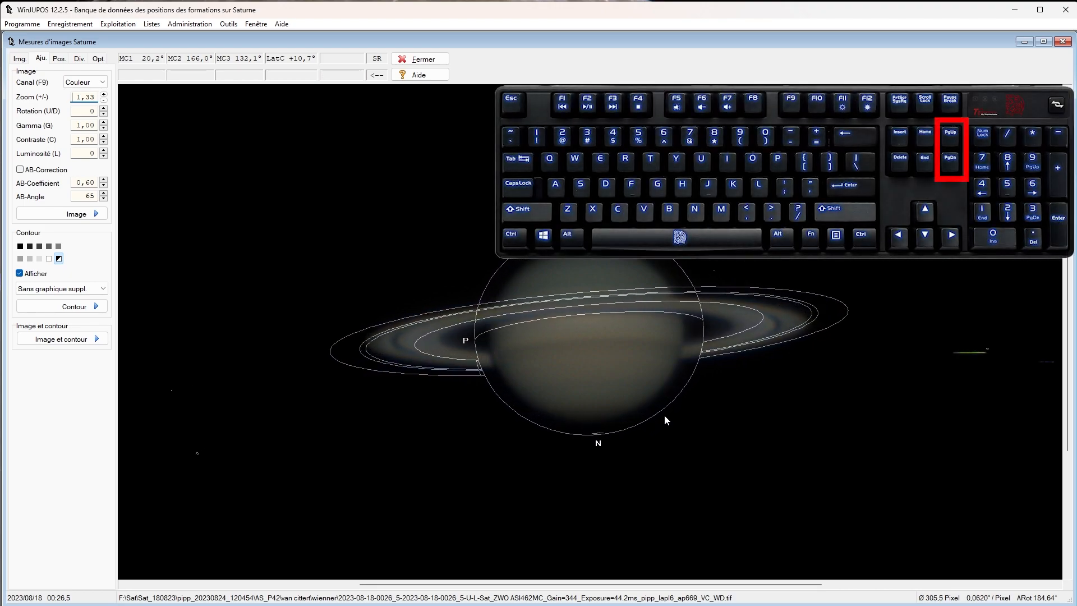
pyautogui.press('pagedown')
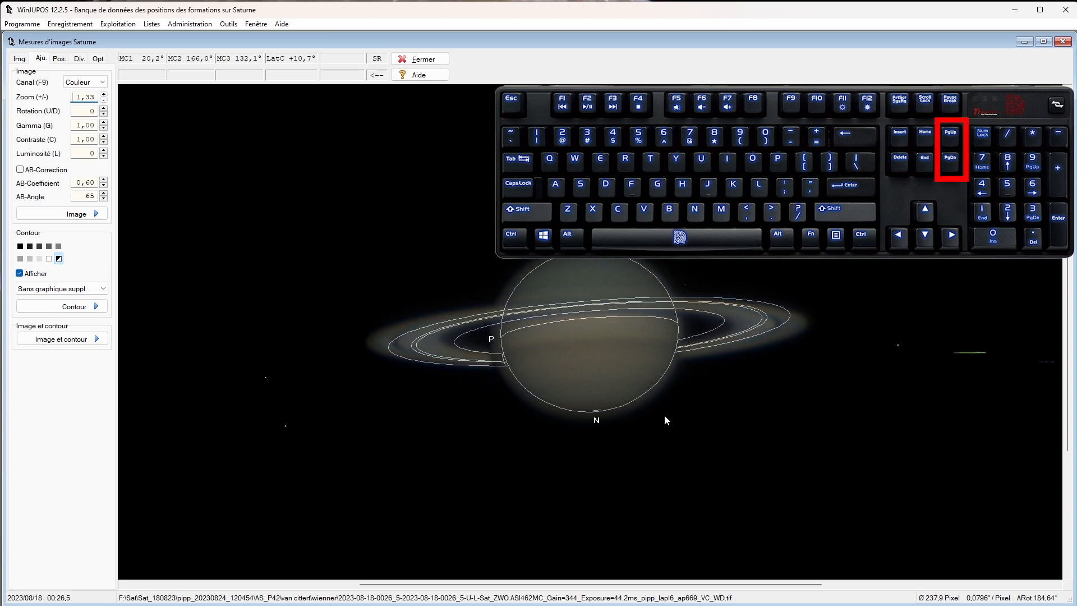
pyautogui.press('pagedown')
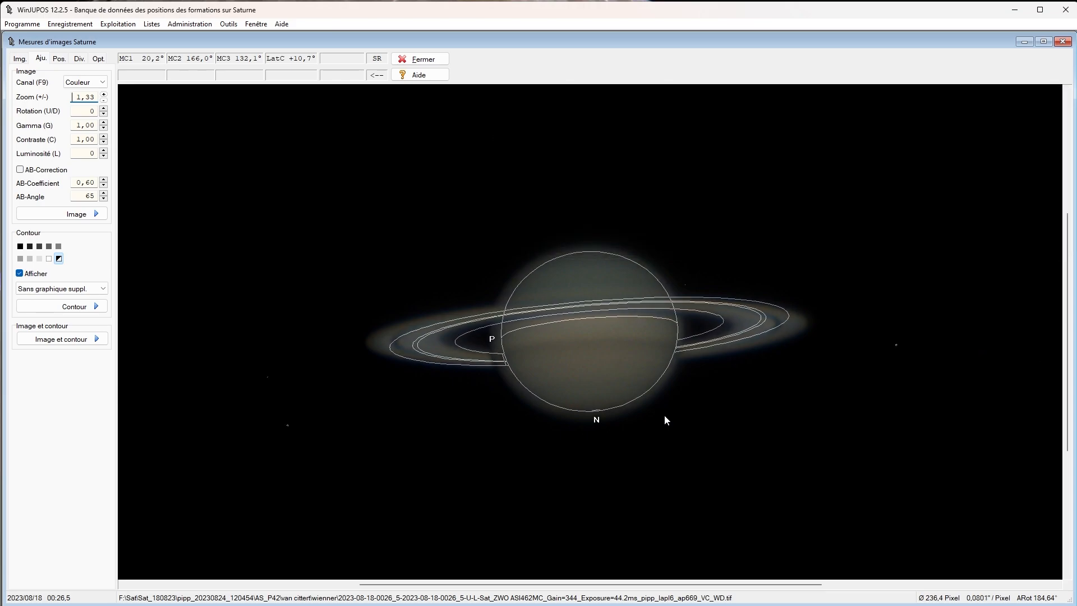
pyautogui.press('pageup')
pyautogui.press('pageup')
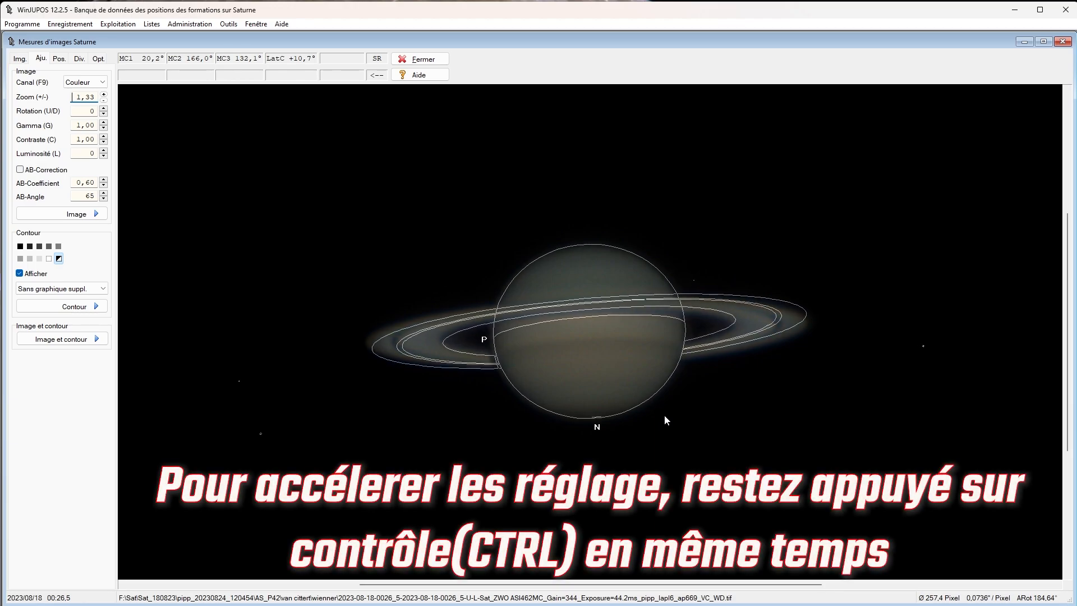
# - Rotate the outline frame to about 182.58° and shift it slightly left and down to align with Saturn's globe and rings
pyautogui.press('n')
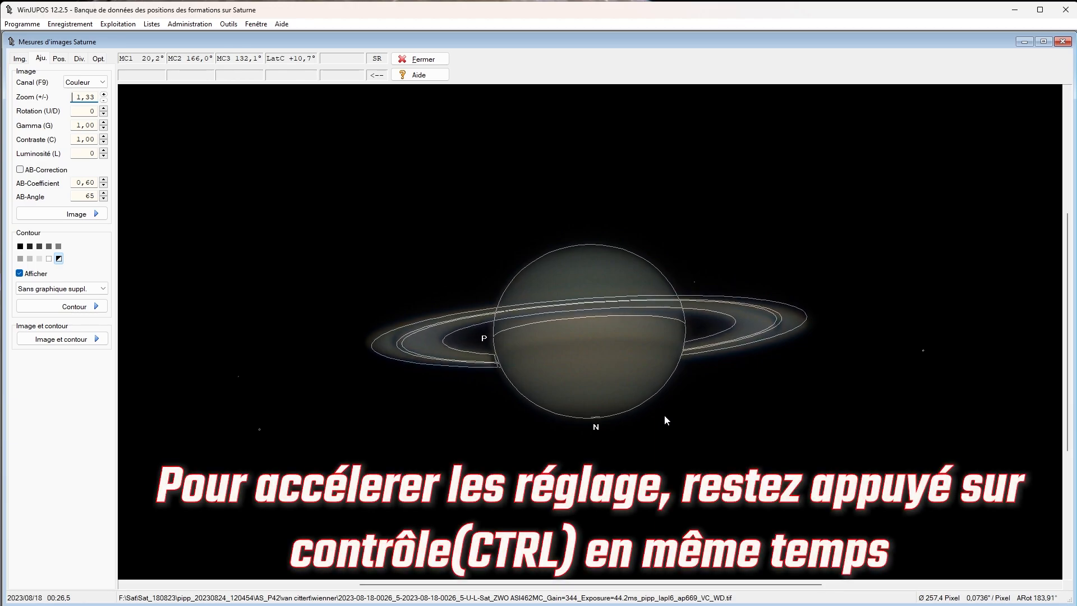
pyautogui.press('n')
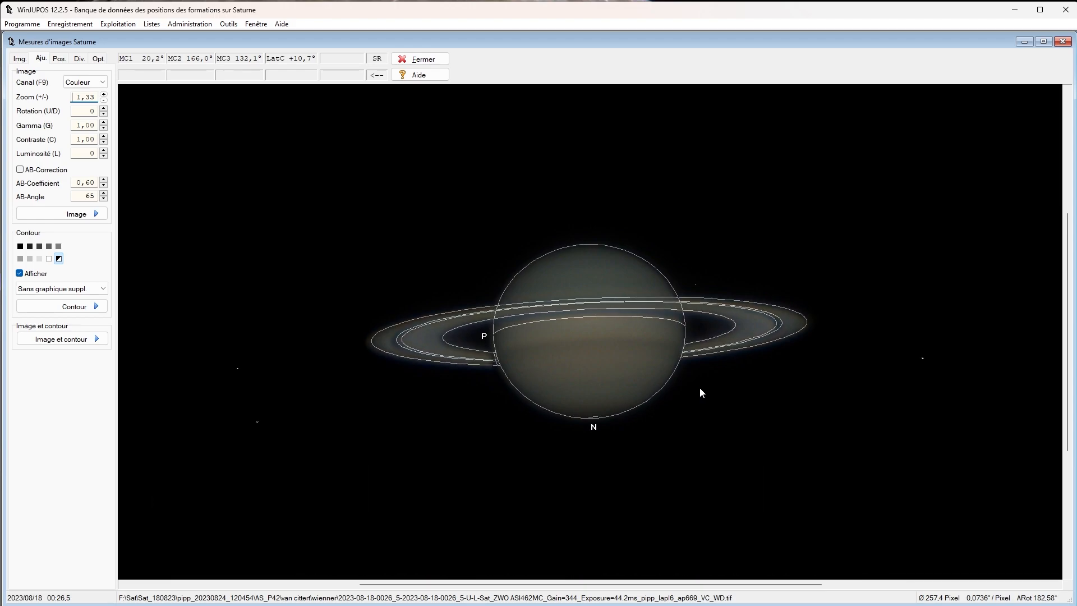
pyautogui.press('Left')
pyautogui.press('Left')
pyautogui.press('Left')
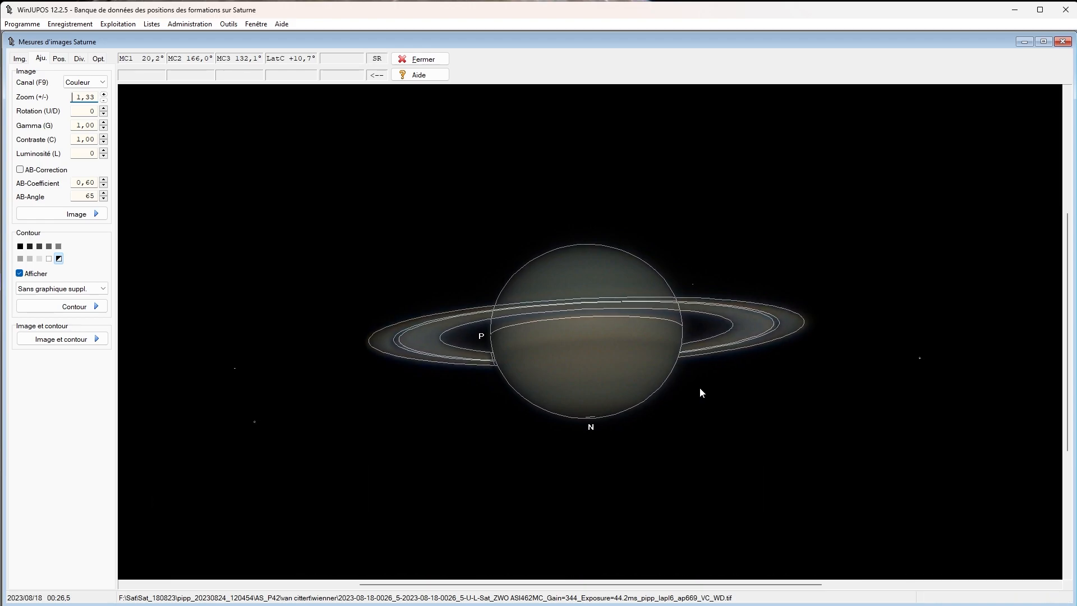
pyautogui.press('Right')
pyautogui.press('Left')
pyautogui.press('Right')
pyautogui.press('Down')
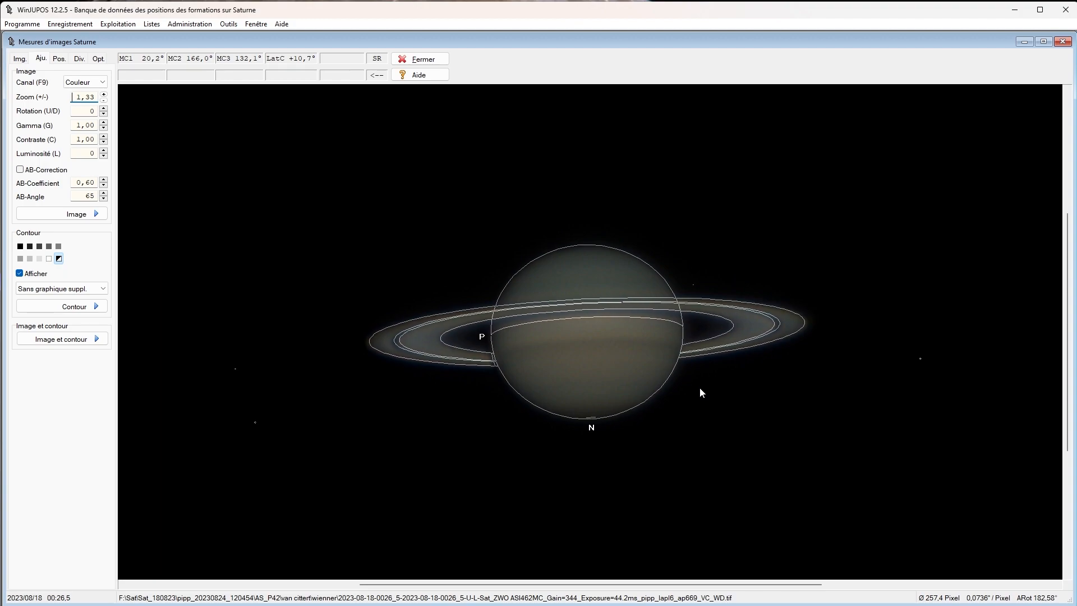
# - Fit the outline frame to Saturn's globe and rings at a diameter of about 258.9 pixels
pyautogui.press('pagedown')
pyautogui.press('pagedown')
pyautogui.press('pagedown')
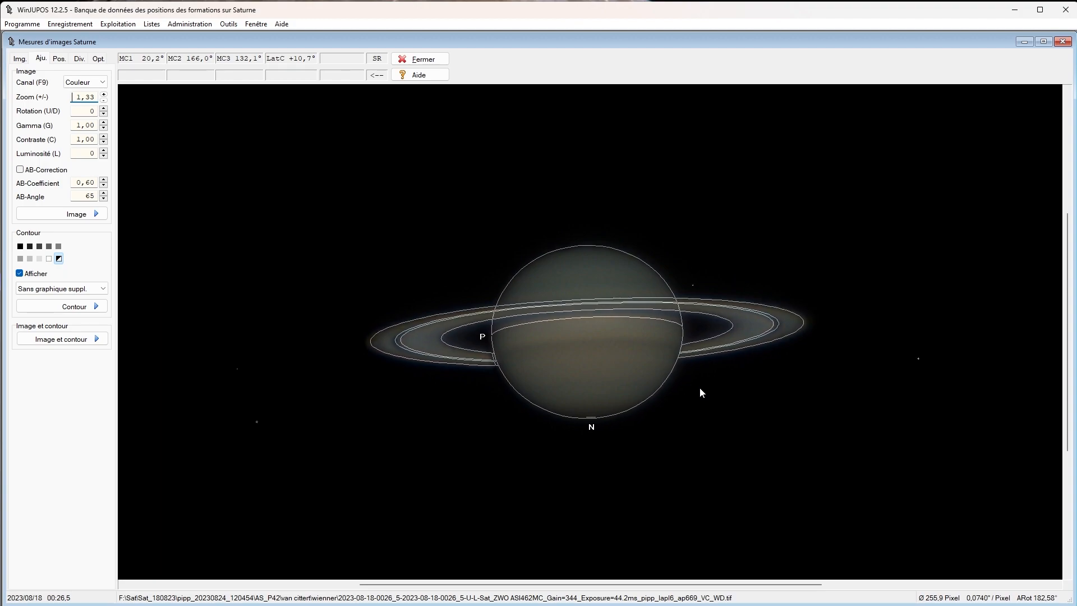
pyautogui.press('pageup')
pyautogui.press('pageup')
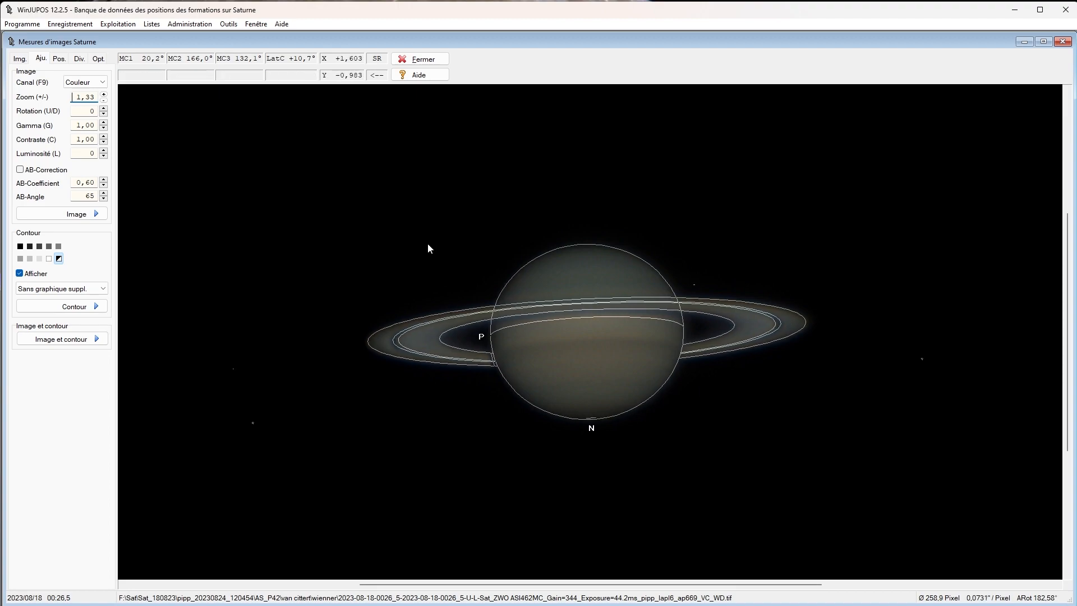
# - Save the 00:26.5 Saturn image's measurement settings as an .ims file in the winjupos folder, keeping the proposed file name
pyautogui.click(19, 58)
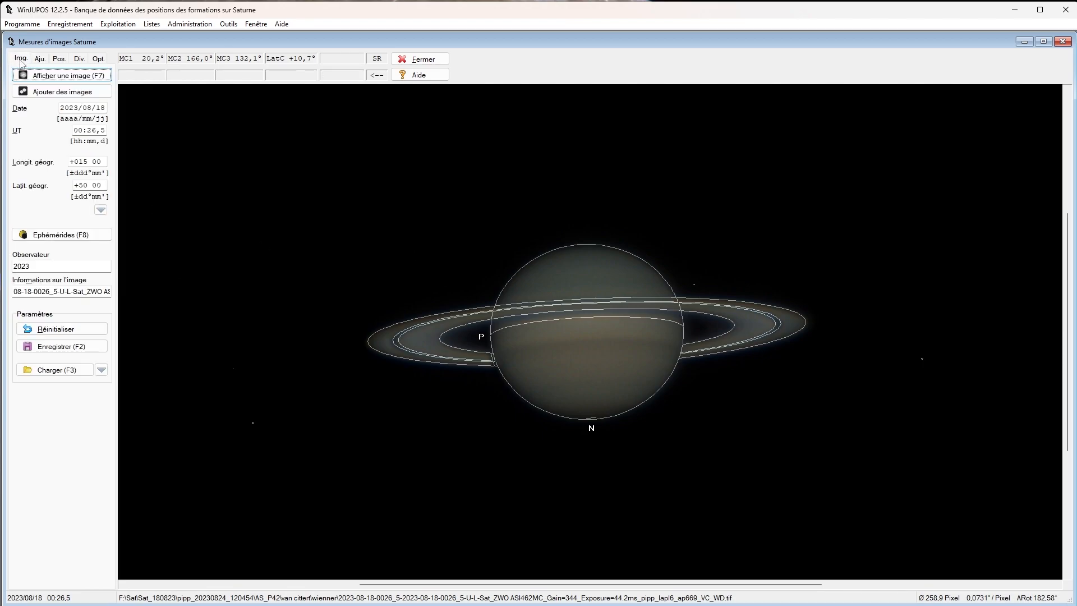
pyautogui.press('F2')
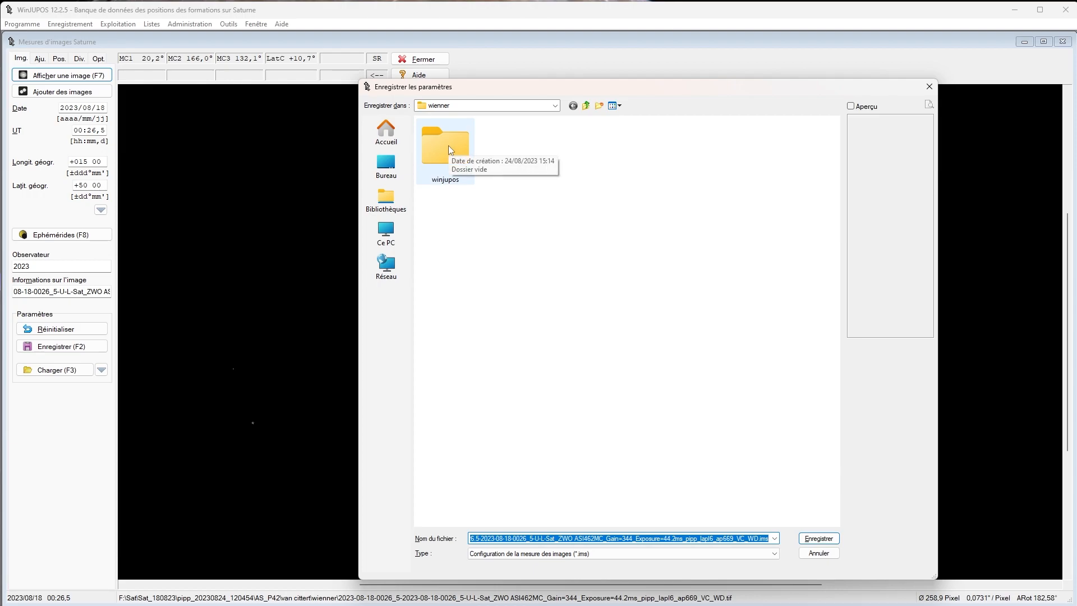
pyautogui.doubleClick(449, 146)
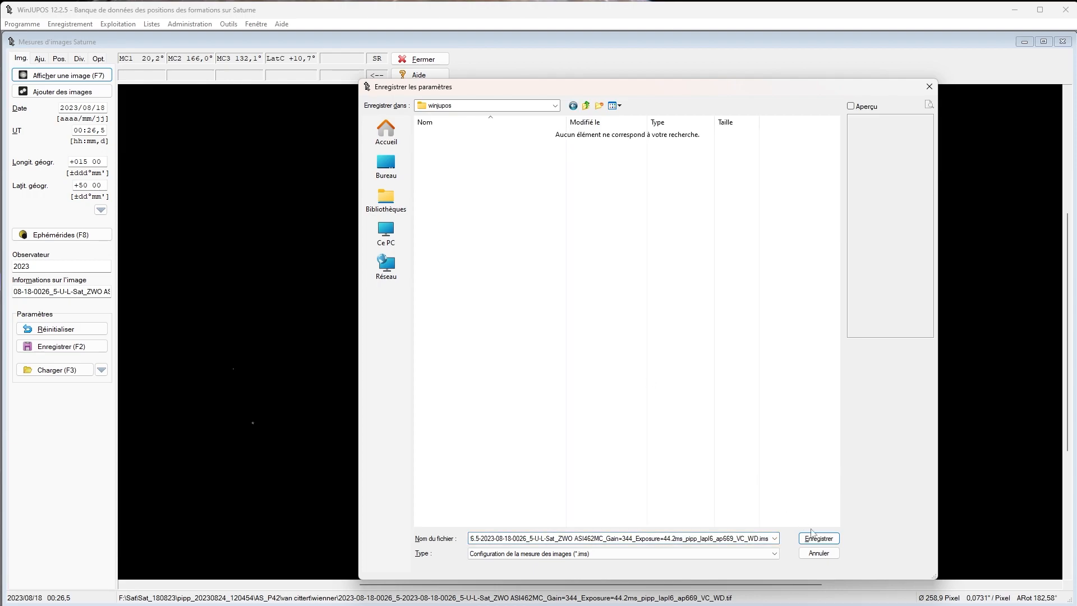
pyautogui.click(818, 539)
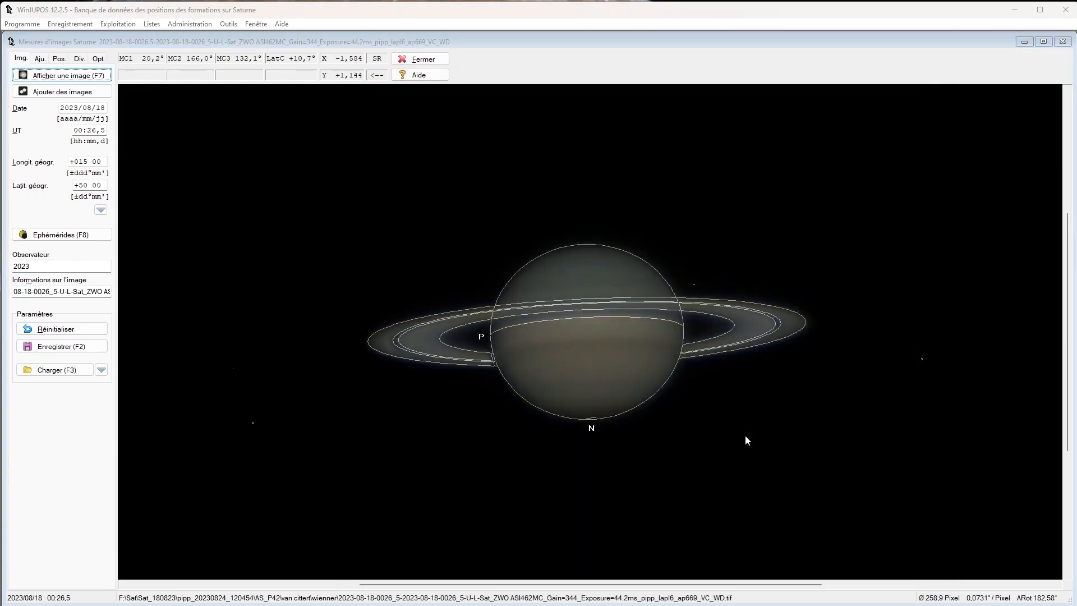
# - Load the 00:30.5 Saturn image from the wienner folder and save its measurement settings as .ims in the winjupos folder
pyautogui.press('F7')
pyautogui.click(562, 164)
pyautogui.doubleClick(563, 166)
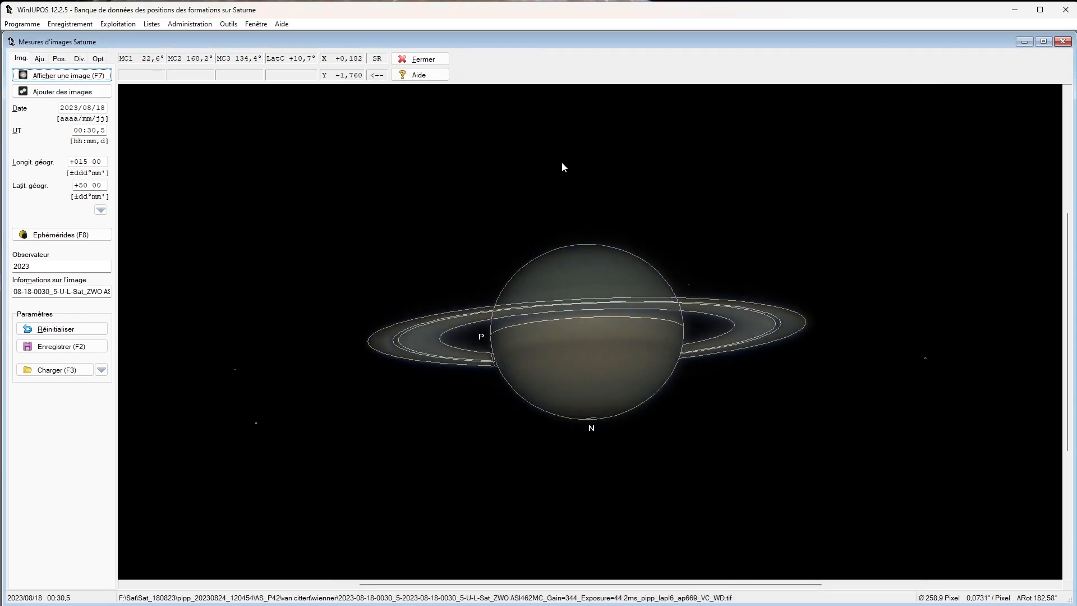
pyautogui.press('F2')
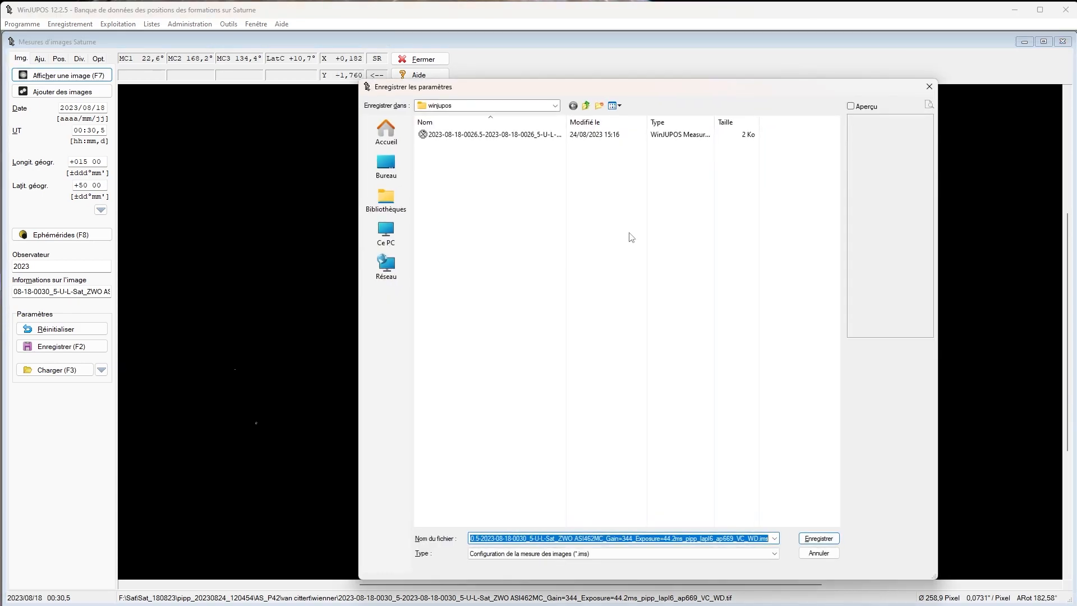
pyautogui.click(829, 536)
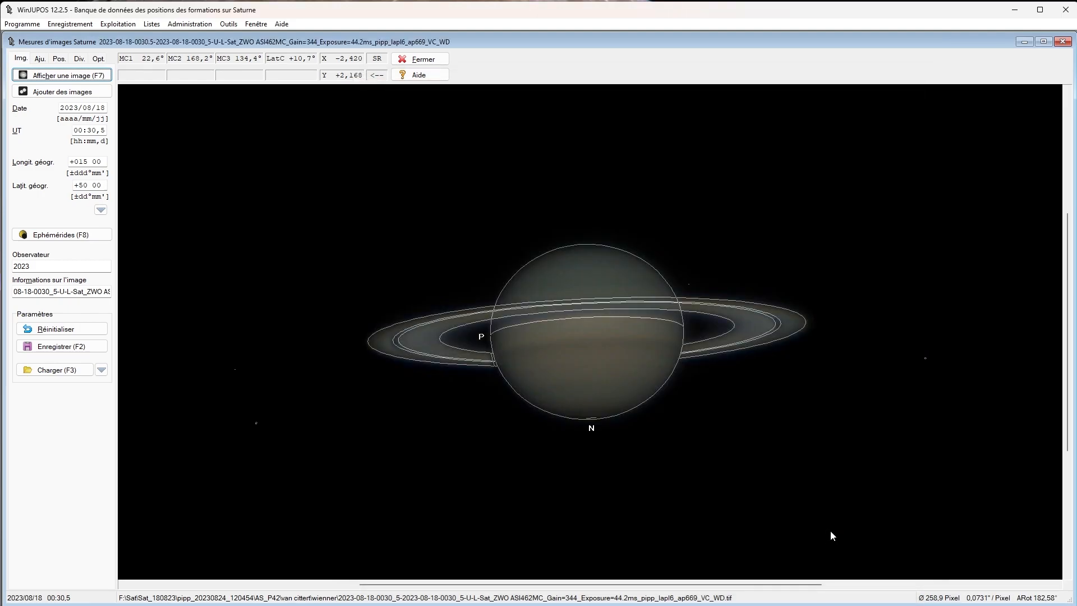
# - Load the 00:34.5 and 00:38.5 Saturn images in turn and save each one's measurement settings in the winjupos folder
pyautogui.press('F7')
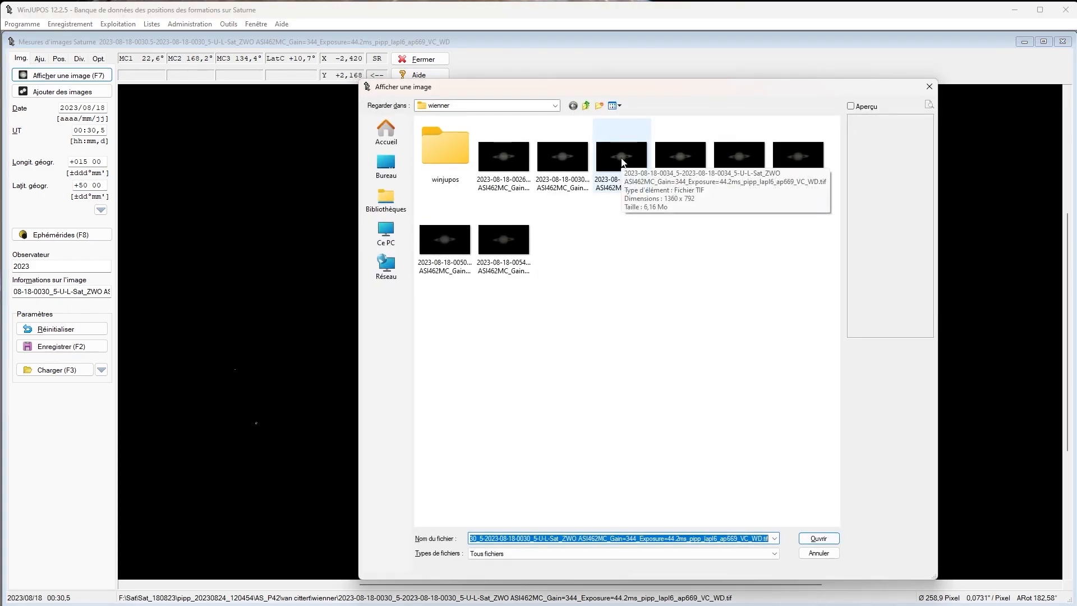
pyautogui.doubleClick(621, 159)
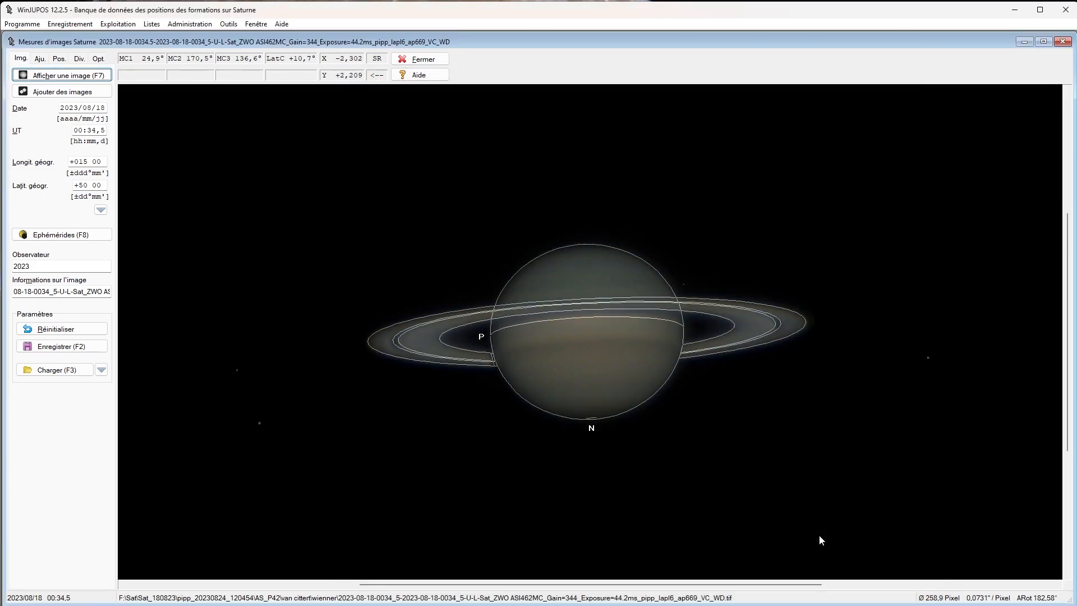
pyautogui.press('F2')
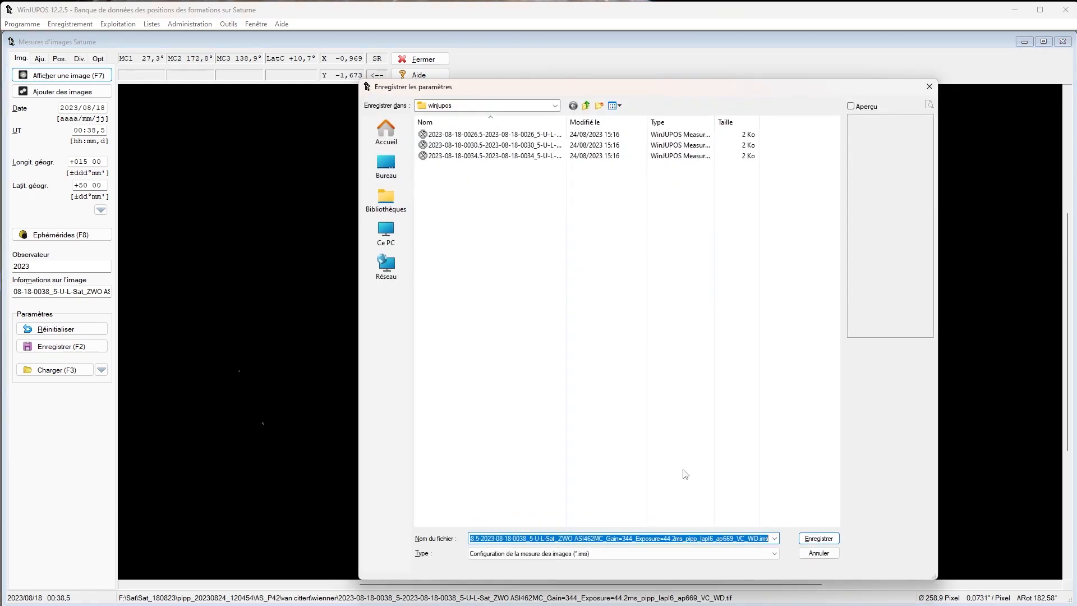
pyautogui.click(823, 538)
# - Load the 00:42.5 Saturn image and save its measurement settings as .ims in the winjupos folder
pyautogui.press('F7')
pyautogui.doubleClick(758, 163)
pyautogui.press('F2')
pyautogui.click(823, 537)
pyautogui.press('F2')
pyautogui.click(819, 538)
# - Load the 00:46.6 Saturn image and save its measurement settings as .ims in the winjupos folder
pyautogui.click(502, 338)
pyautogui.press('F7')
pyautogui.doubleClick(803, 161)
pyautogui.press('F2')
pyautogui.click(819, 538)
# - Load the last two Saturn images, 00:50.6 and 00:54.6, and save each one's measurement settings in the winjupos folder
pyautogui.press('F7')
pyautogui.doubleClick(448, 247)
pyautogui.press('F7')
pyautogui.doubleClick(503, 240)
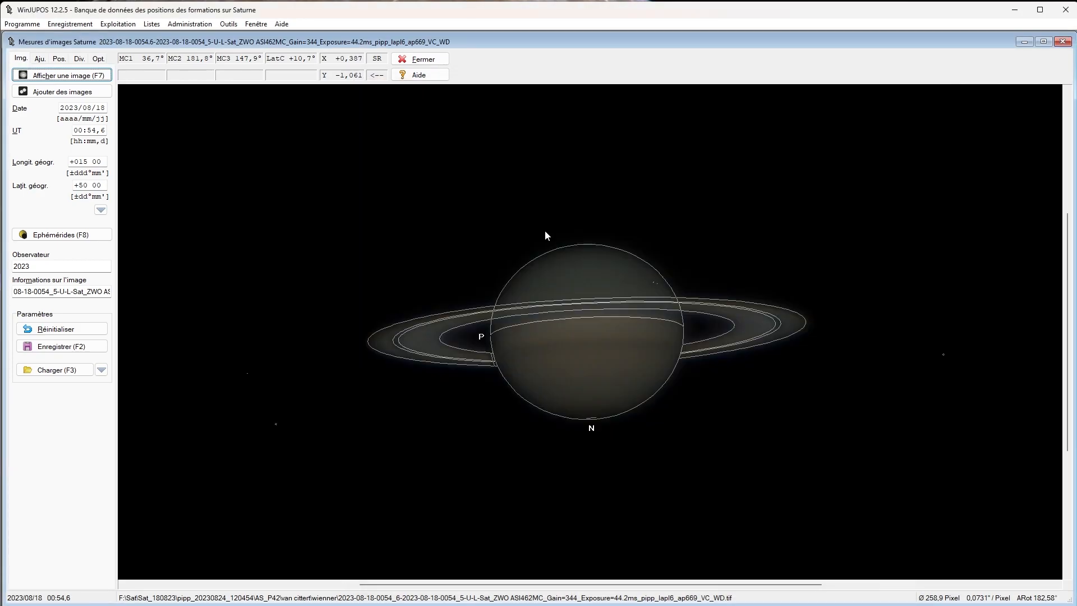
# - Open the image de-rotation tool and remove all the old configuration files from its measurement list
pyautogui.click(229, 24)
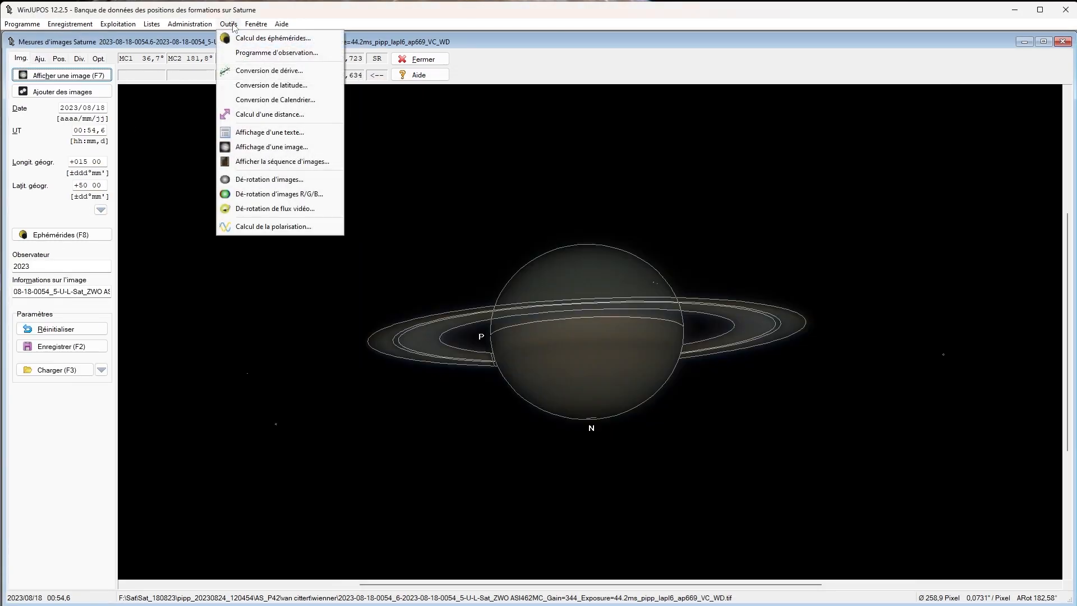
pyautogui.click(287, 187)
pyautogui.moveTo(337, 46); pyautogui.dragTo(553, 92)
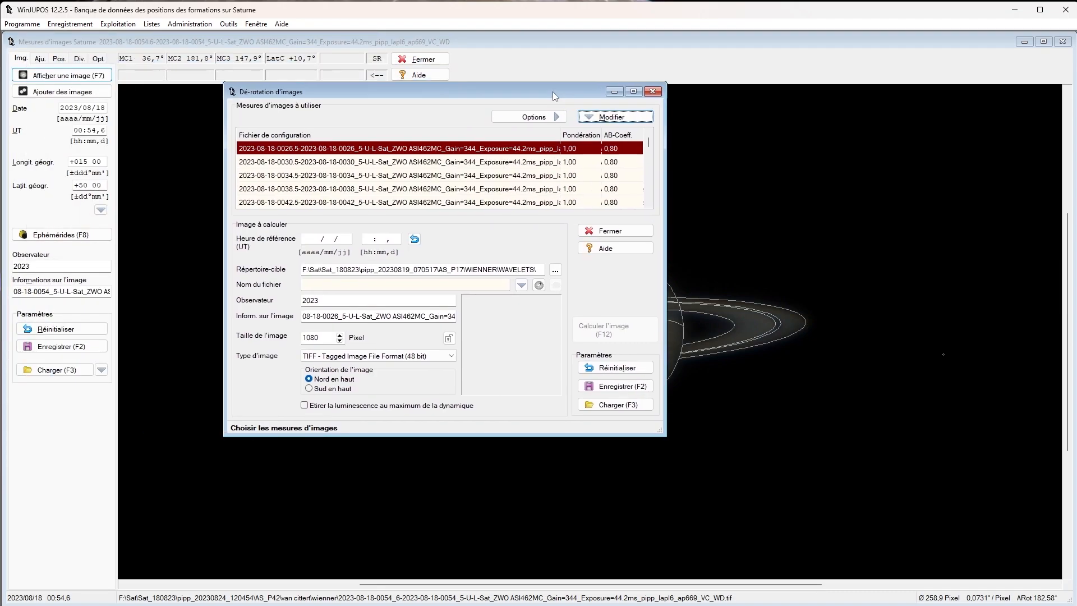
pyautogui.click(608, 117)
pyautogui.click(617, 200)
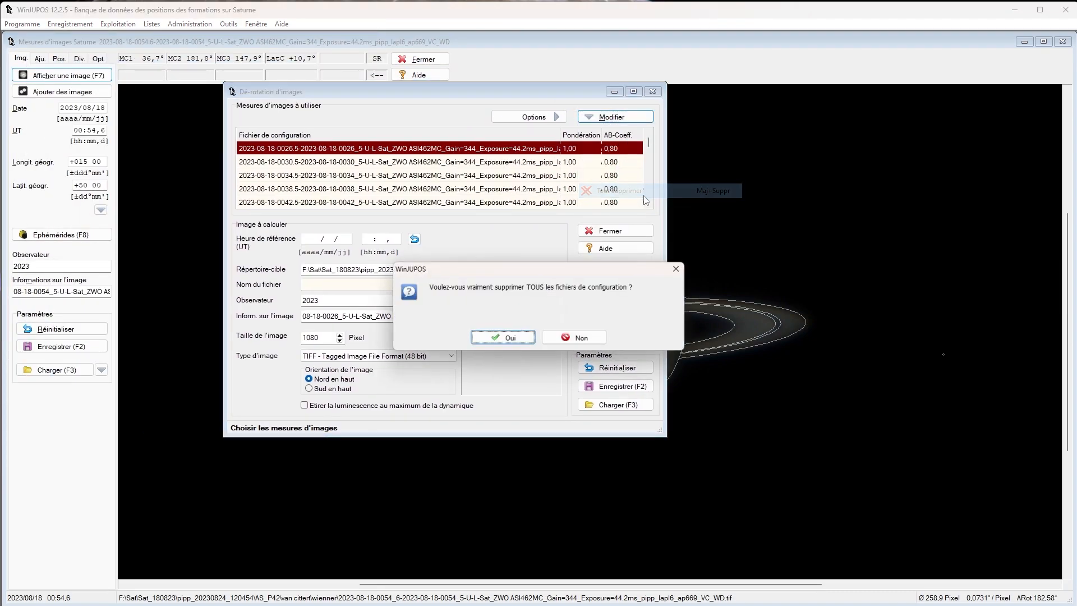
pyautogui.click(528, 341)
# - Add all eight .ims files from the winjupos folder, 0026.5 through 0054.6, to the de-rotation list
pyautogui.click(608, 117)
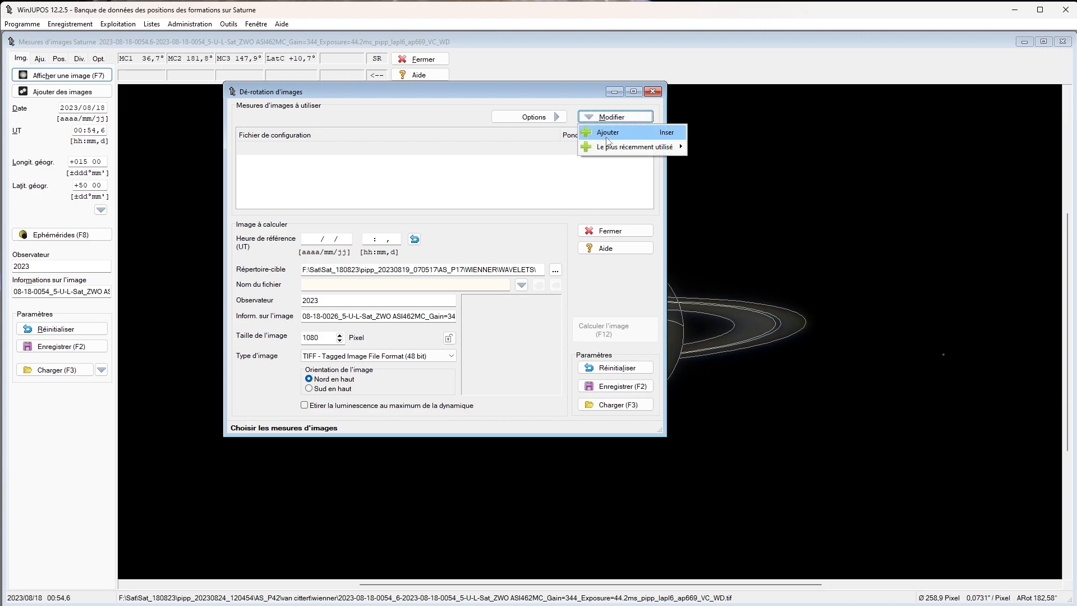
pyautogui.click(611, 134)
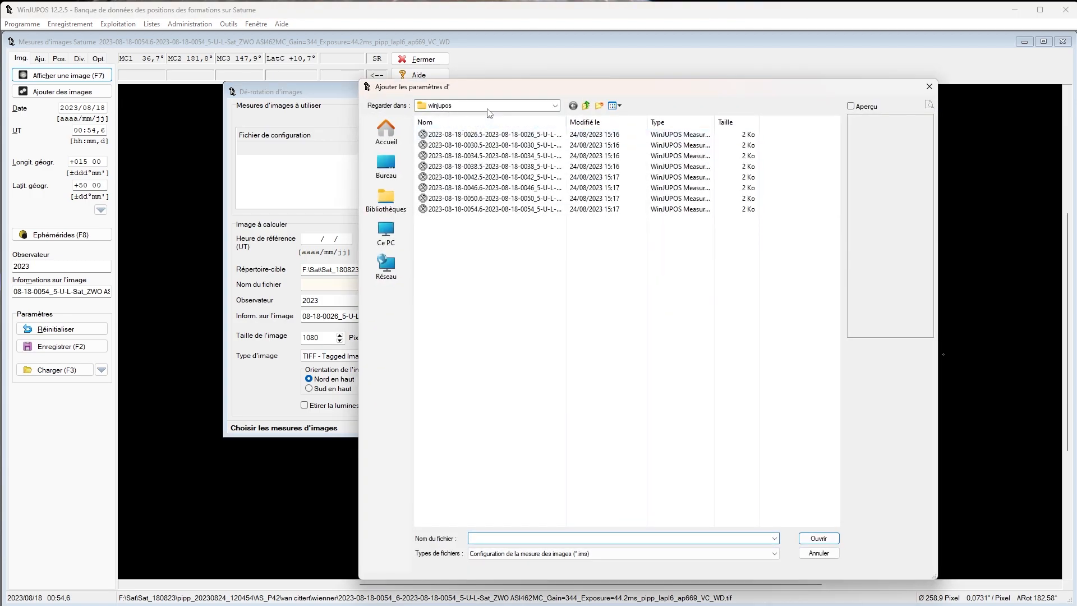
pyautogui.click(505, 135)
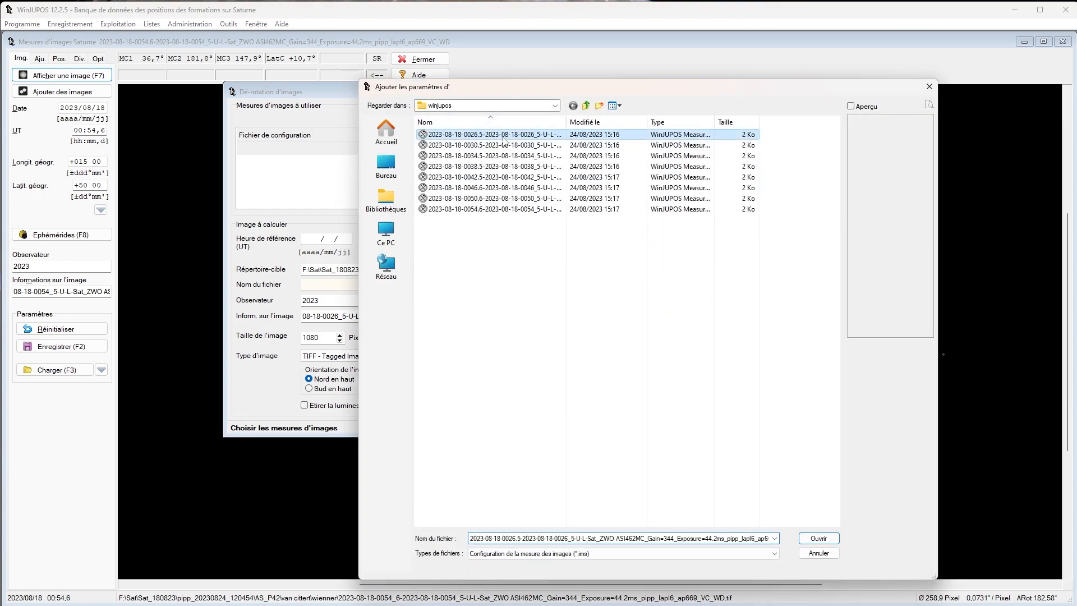
pyautogui.keyDown('shift'); pyautogui.click(514, 209); pyautogui.keyUp('shift')
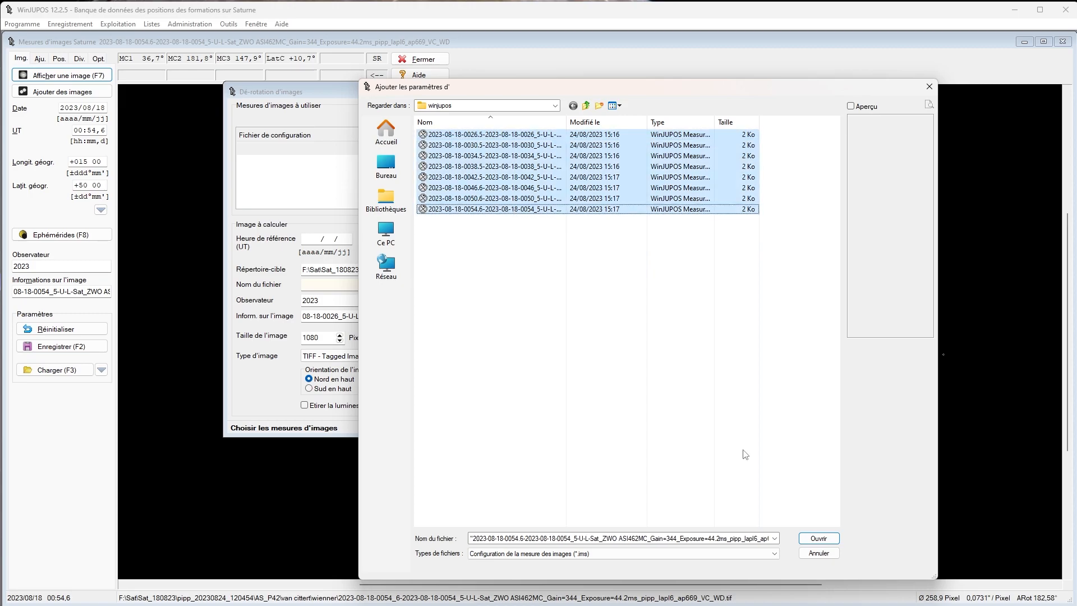
pyautogui.click(812, 539)
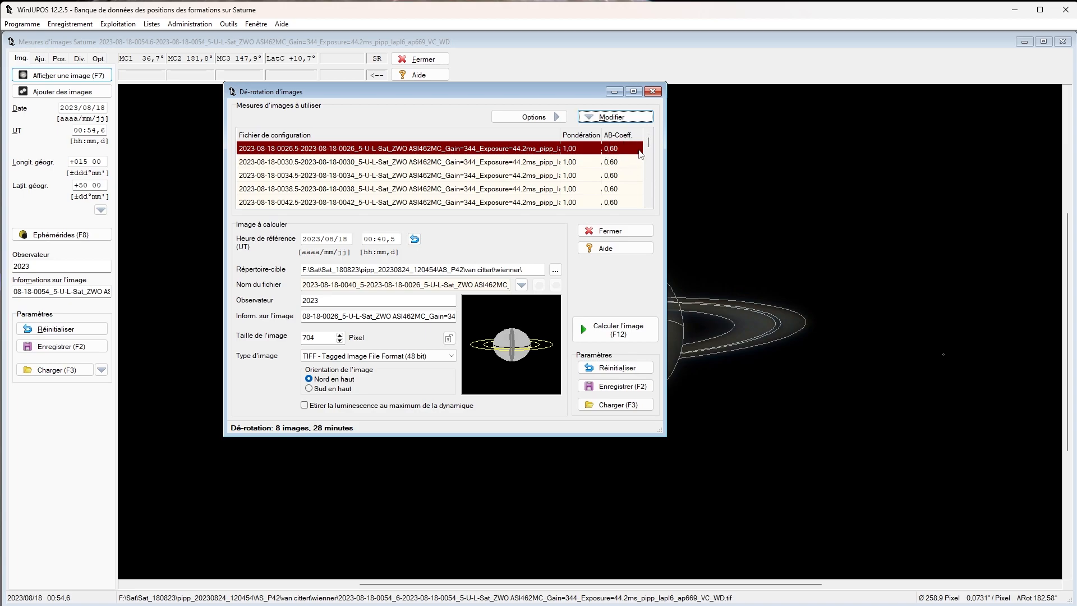
# - Define the 2023-08-18-0038.5 measurement as both the reference time and the optimisation reference for the de-rotation
pyautogui.moveTo(650, 147); pyautogui.dragTo(649, 170)
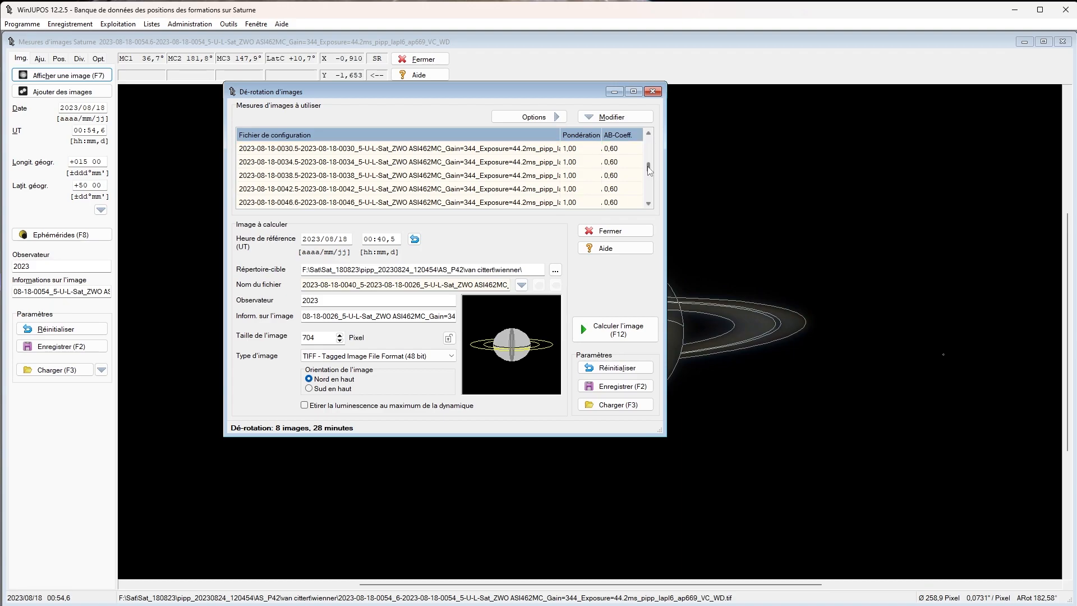
pyautogui.click(396, 176)
pyautogui.rightClick(395, 178)
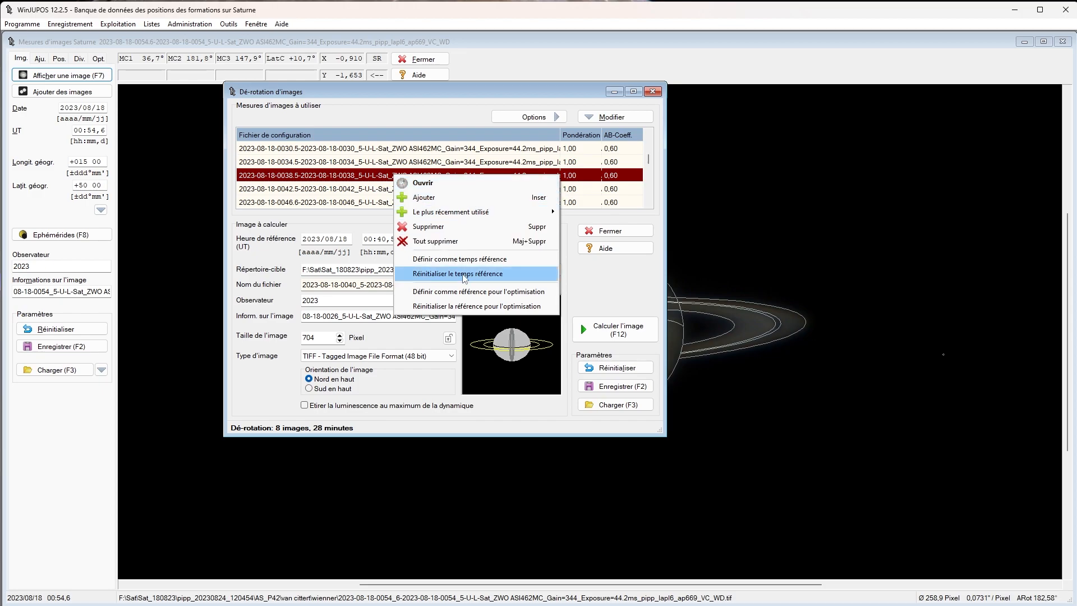
pyautogui.click(425, 261)
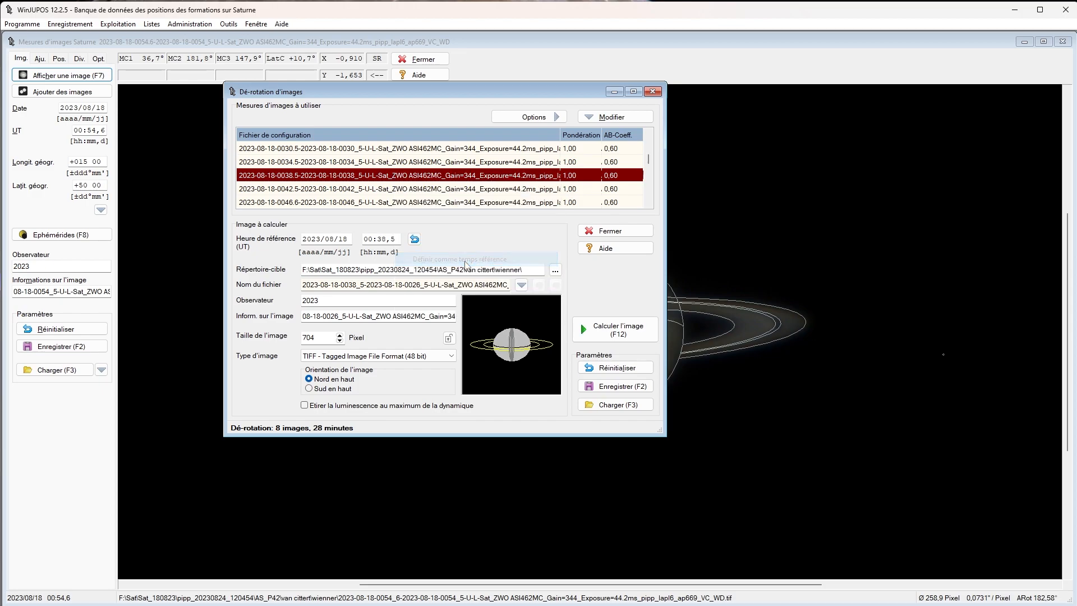
pyautogui.rightClick(432, 177)
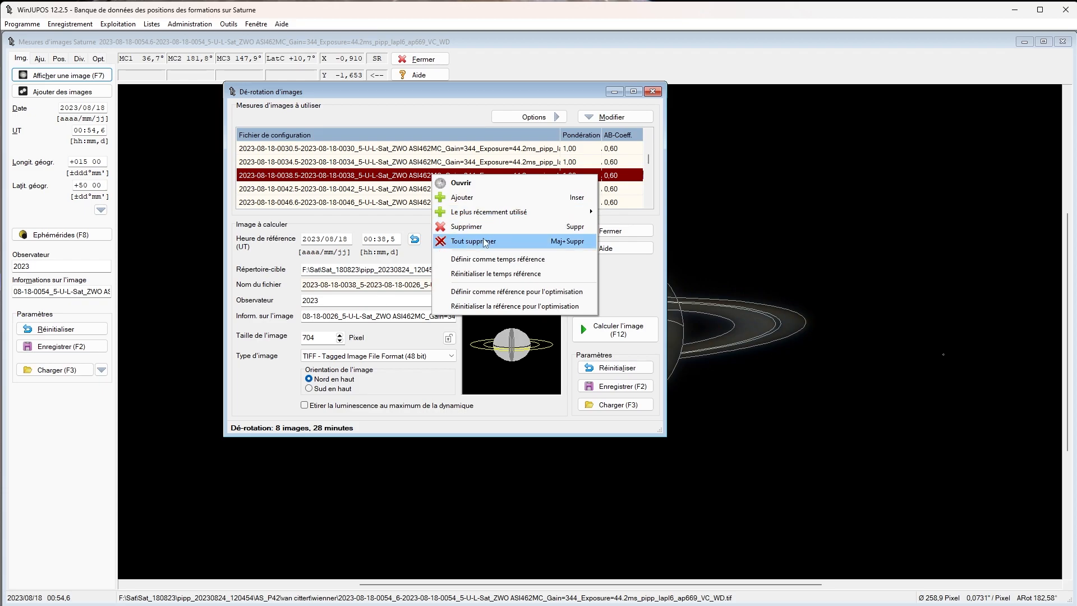
pyautogui.click(495, 293)
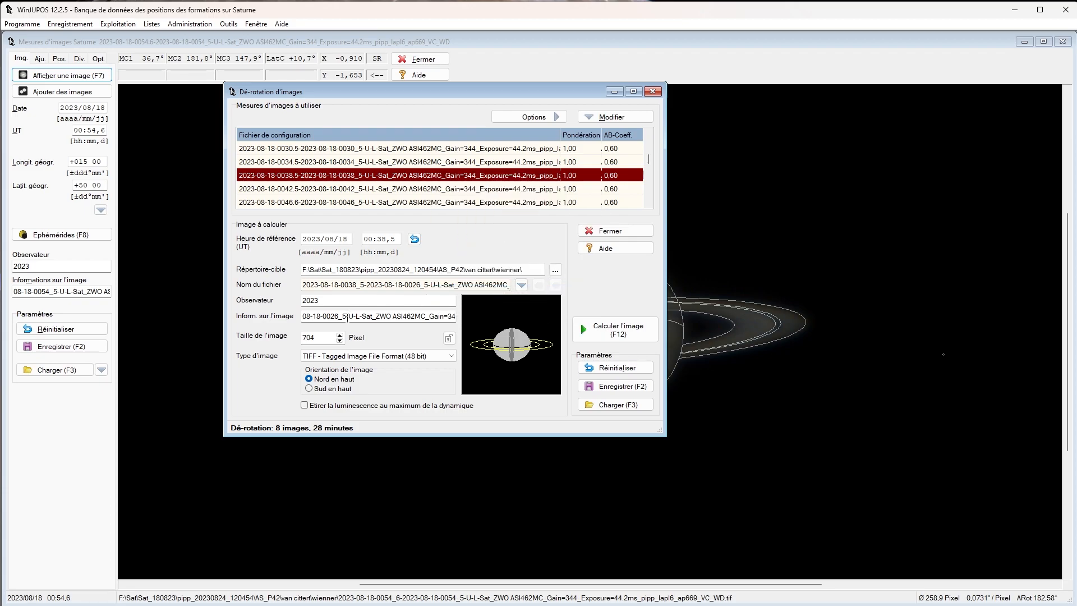
# - Set the output image size to 1080 pixels, compute the de-rotated Saturn image, and move its result window
pyautogui.doubleClick(324, 338)
pyautogui.write('100')
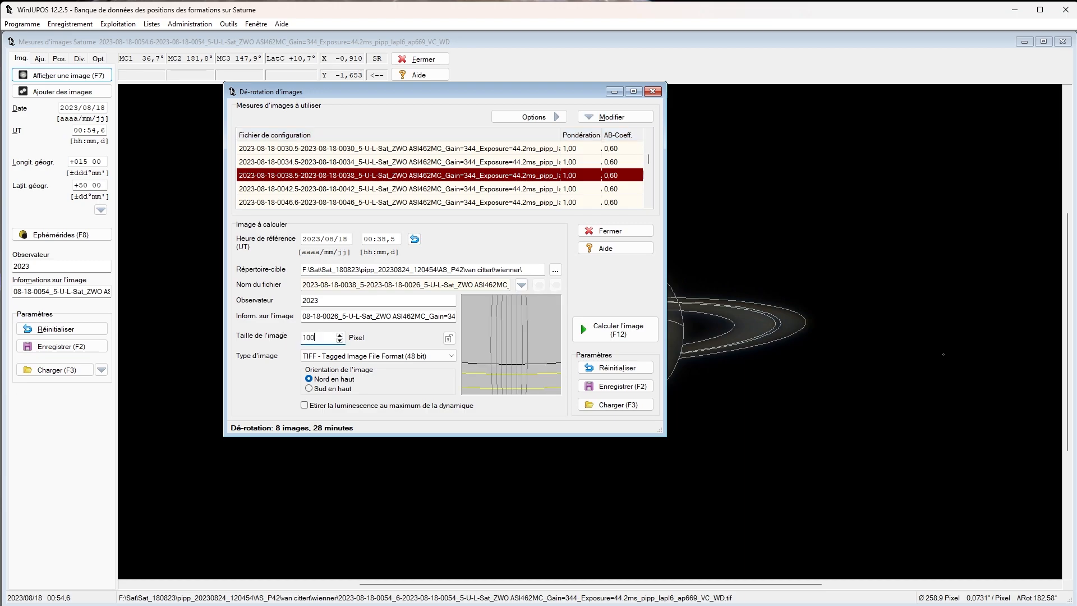
pyautogui.press('BackSpace')
pyautogui.write('80')
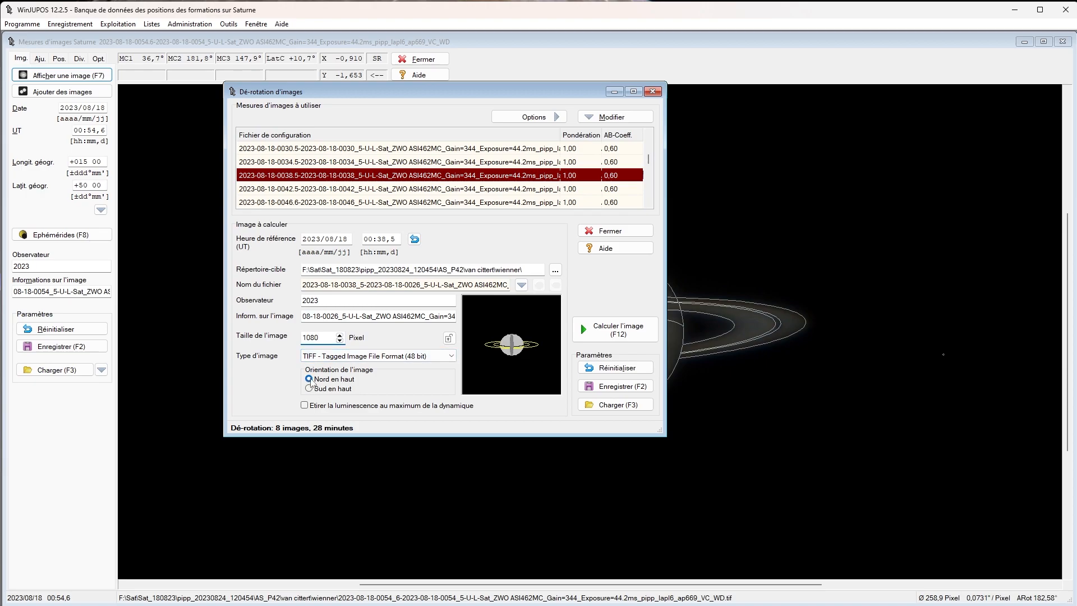
pyautogui.click(599, 336)
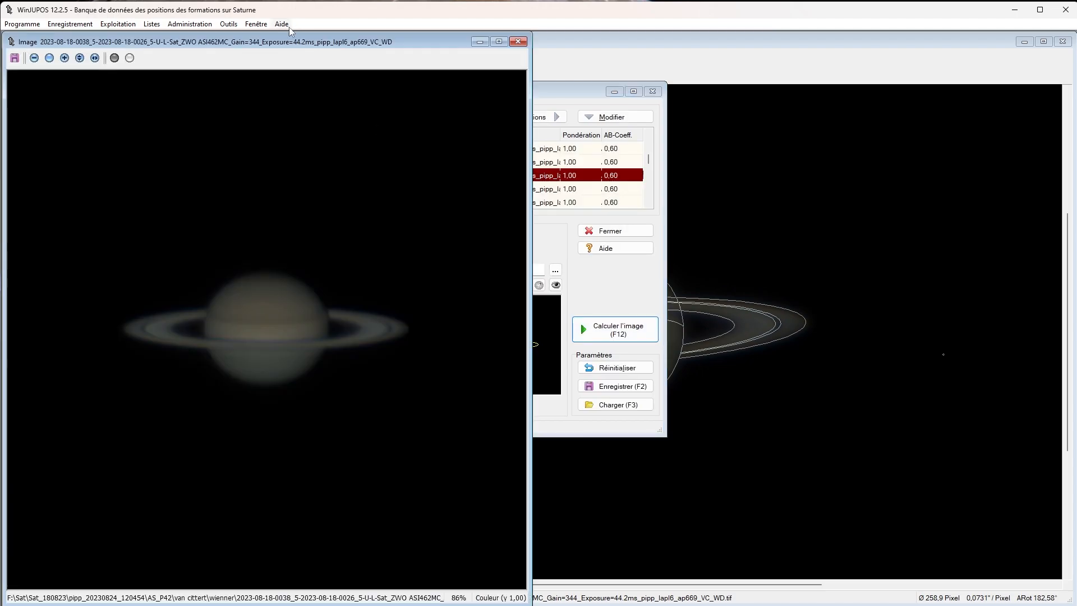
pyautogui.moveTo(280, 48); pyautogui.dragTo(447, 31)
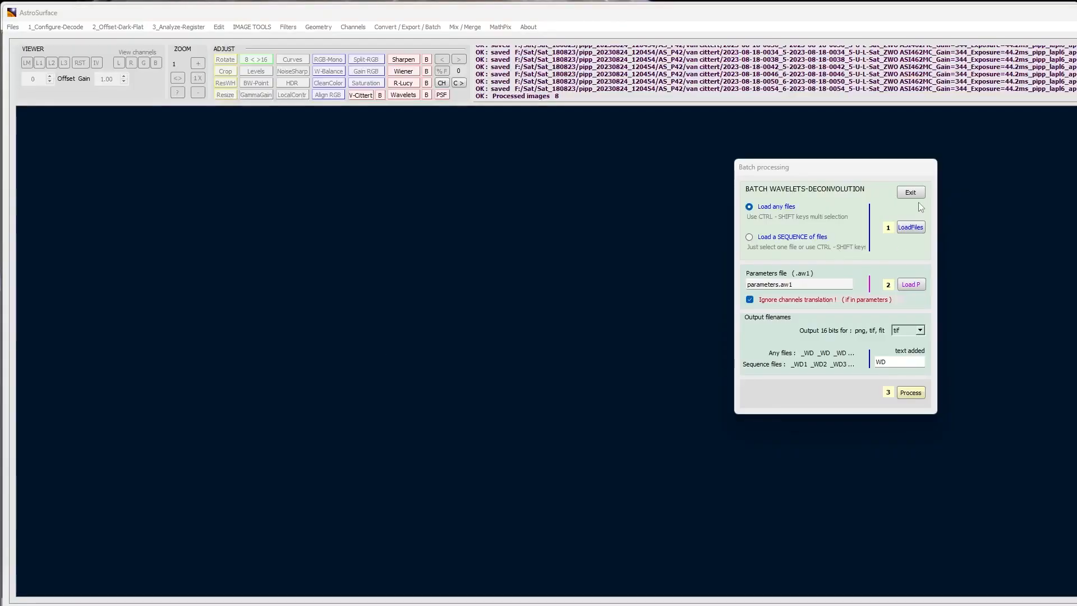
pyautogui.click(911, 192)
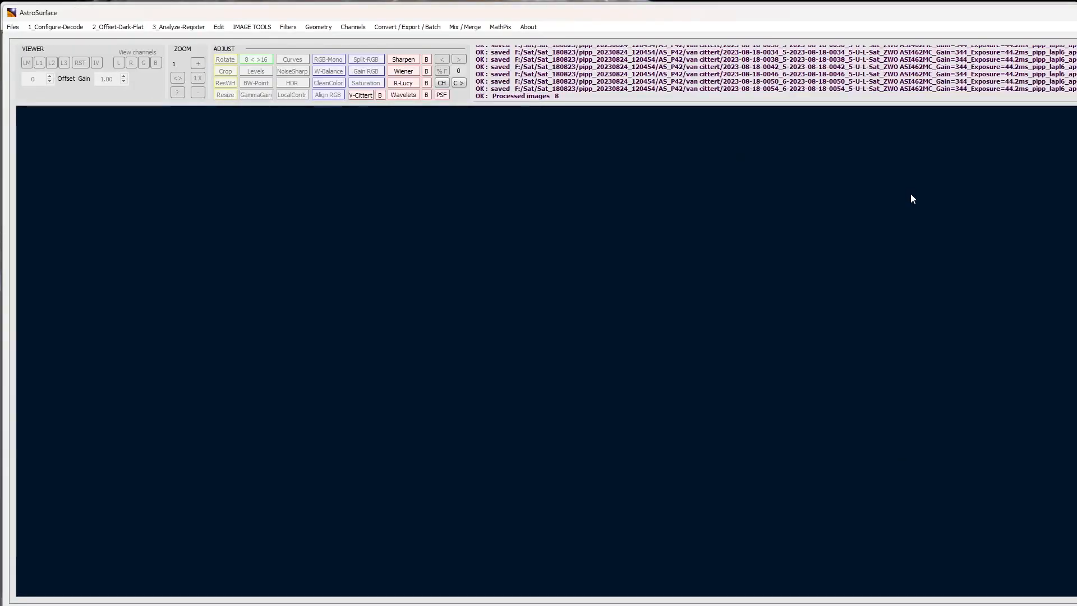
pyautogui.click(16, 27)
pyautogui.click(42, 80)
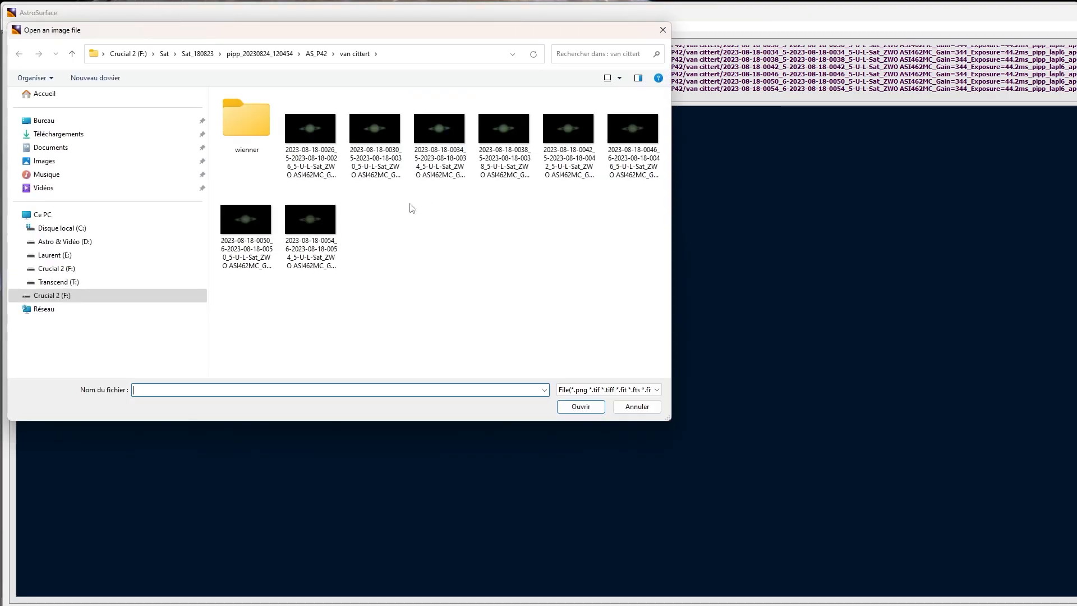
pyautogui.doubleClick(237, 110)
pyautogui.click(502, 123)
pyautogui.doubleClick(503, 124)
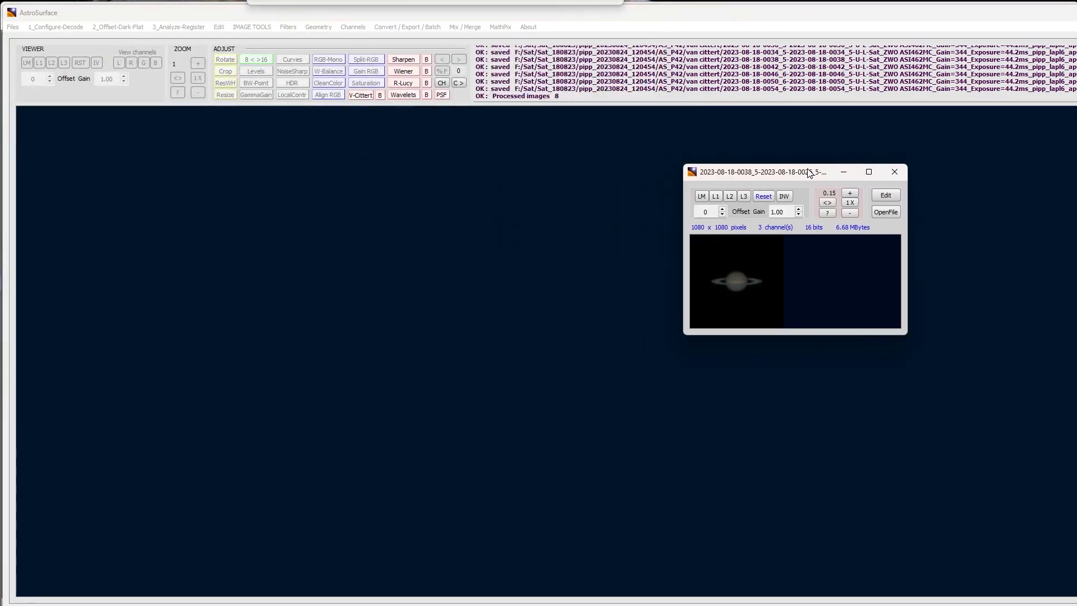
pyautogui.click(898, 194)
pyautogui.click(979, 172)
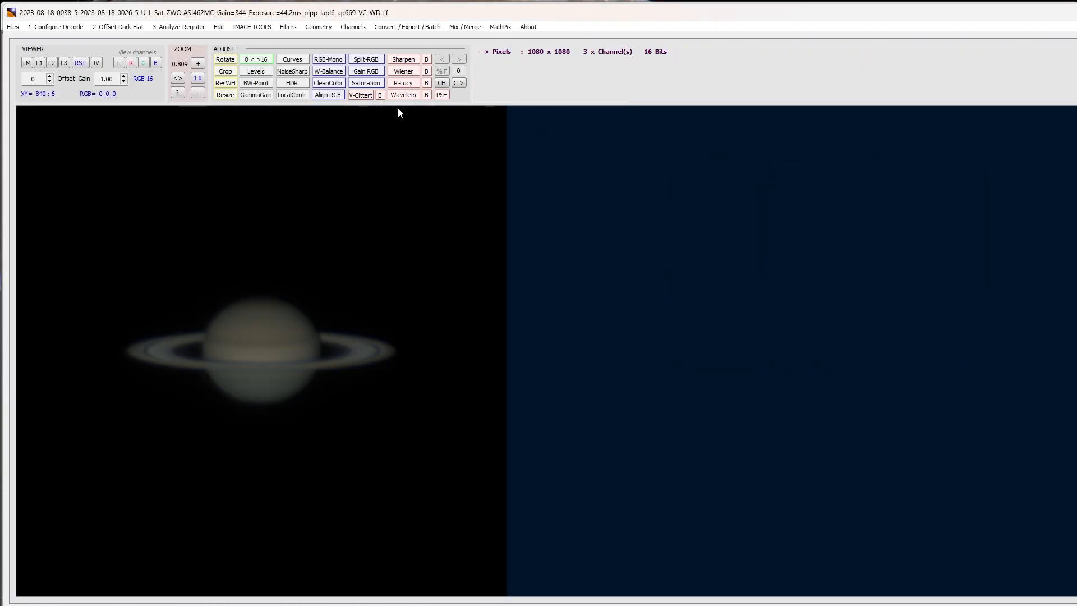
# - Apply the auto white balance twice to the de-rotated Saturn image, using 90% strength and 100% brightness
pyautogui.click(329, 75)
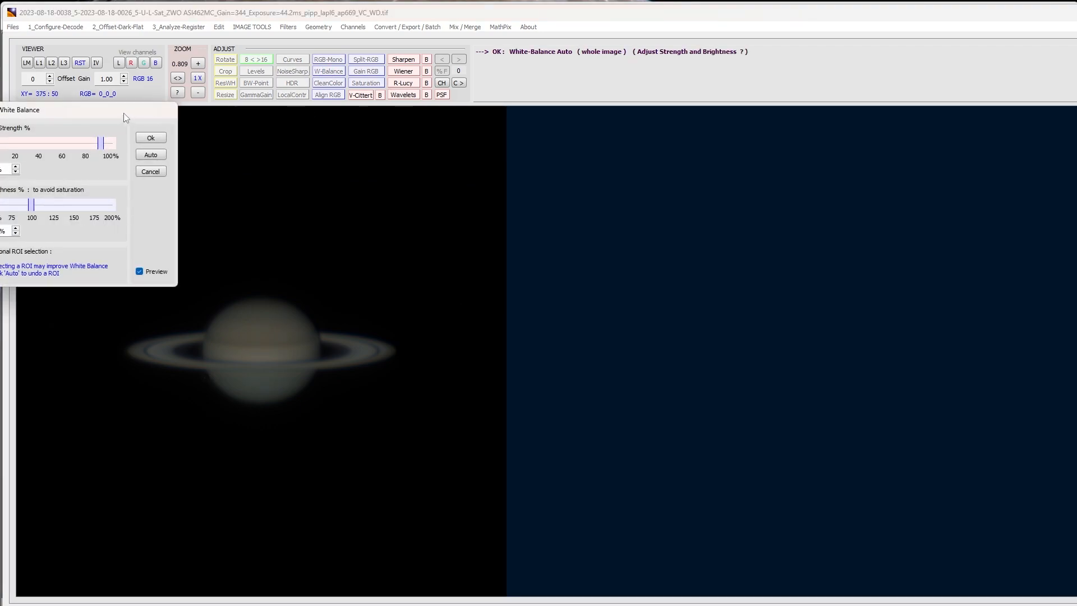
pyautogui.moveTo(124, 112); pyautogui.dragTo(738, 139)
pyautogui.click(766, 164)
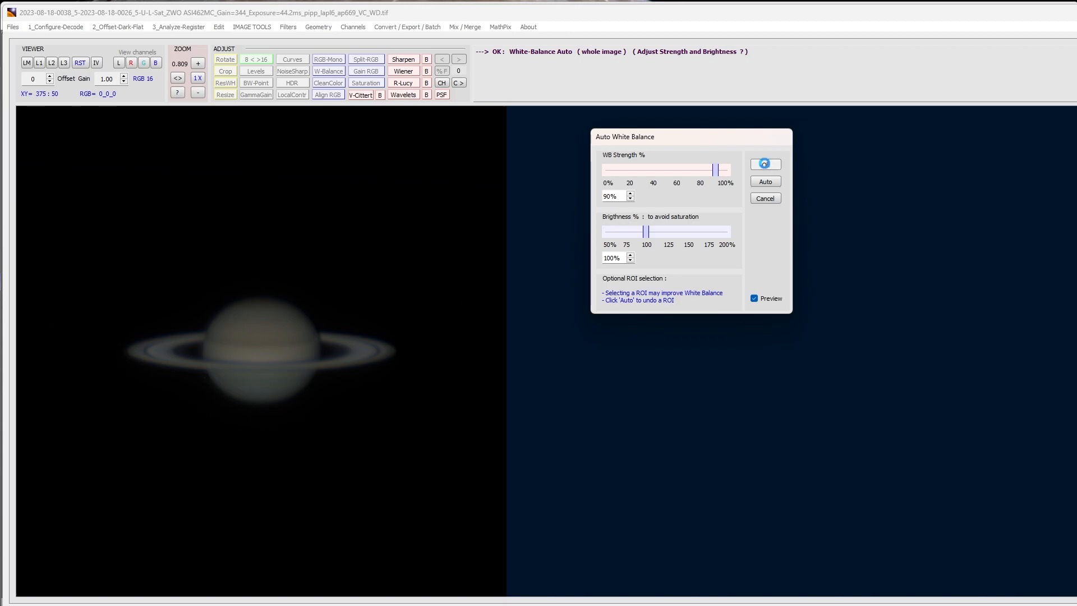
pyautogui.moveTo(112, 116); pyautogui.dragTo(737, 148)
pyautogui.click(788, 176)
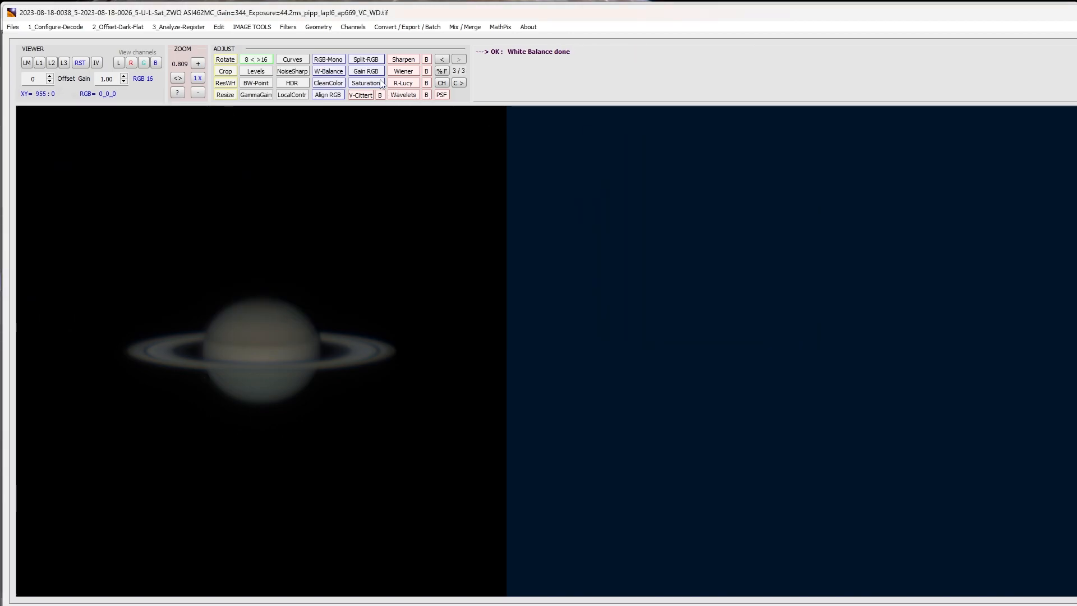
# - Apply the auto white balance to the whole Saturn image once more
pyautogui.click(328, 71)
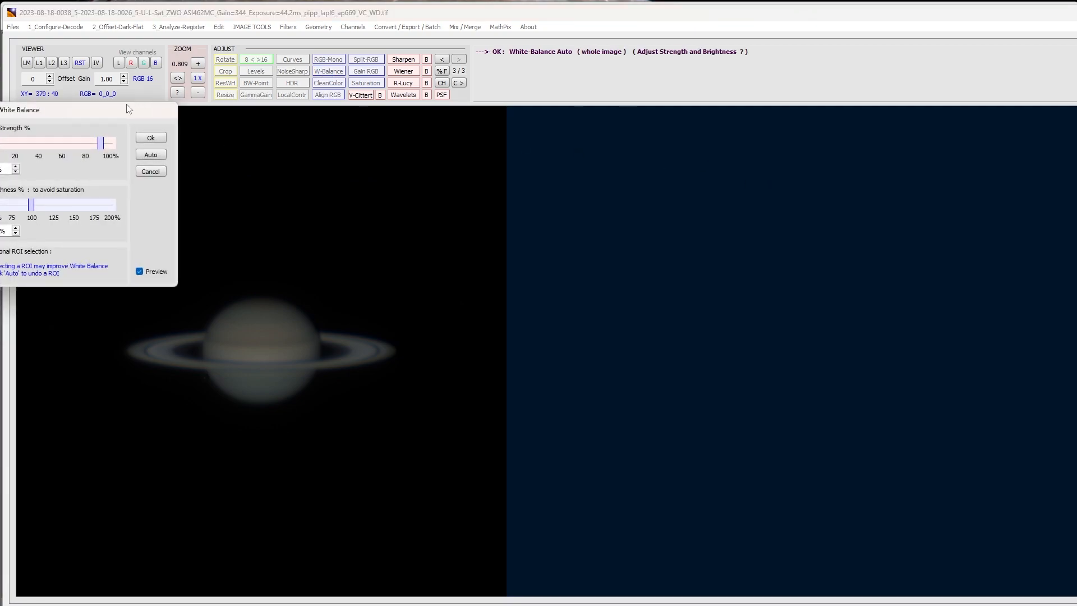
pyautogui.moveTo(129, 108); pyautogui.dragTo(758, 168)
pyautogui.click(785, 195)
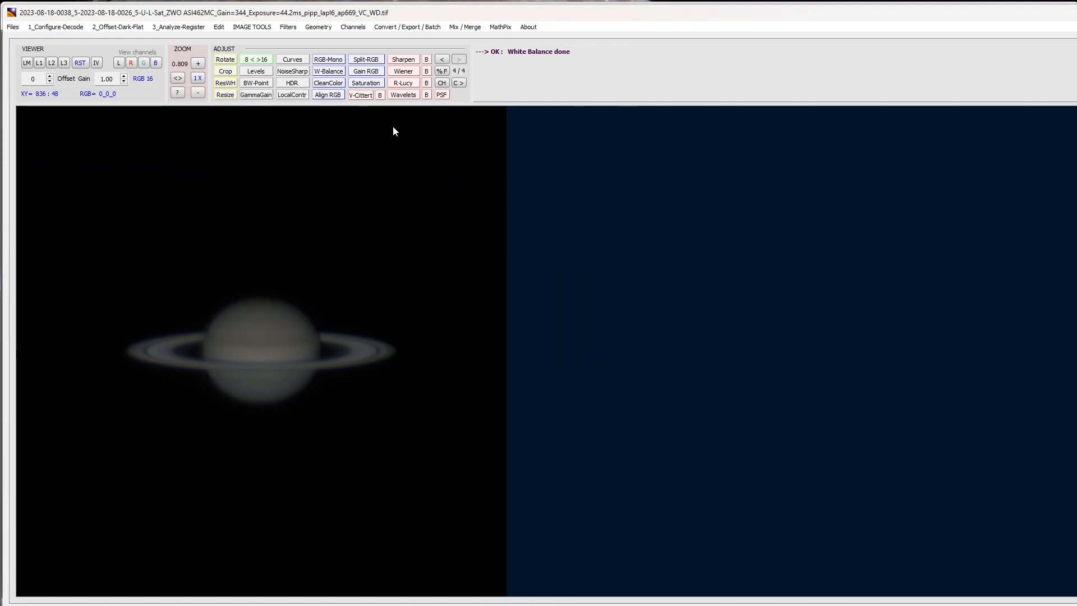
# - Set the black level from a background sample and the white level from a ring sample, with the white adjustment at about 50%
pyautogui.click(255, 84)
pyautogui.moveTo(109, 114); pyautogui.dragTo(531, 154)
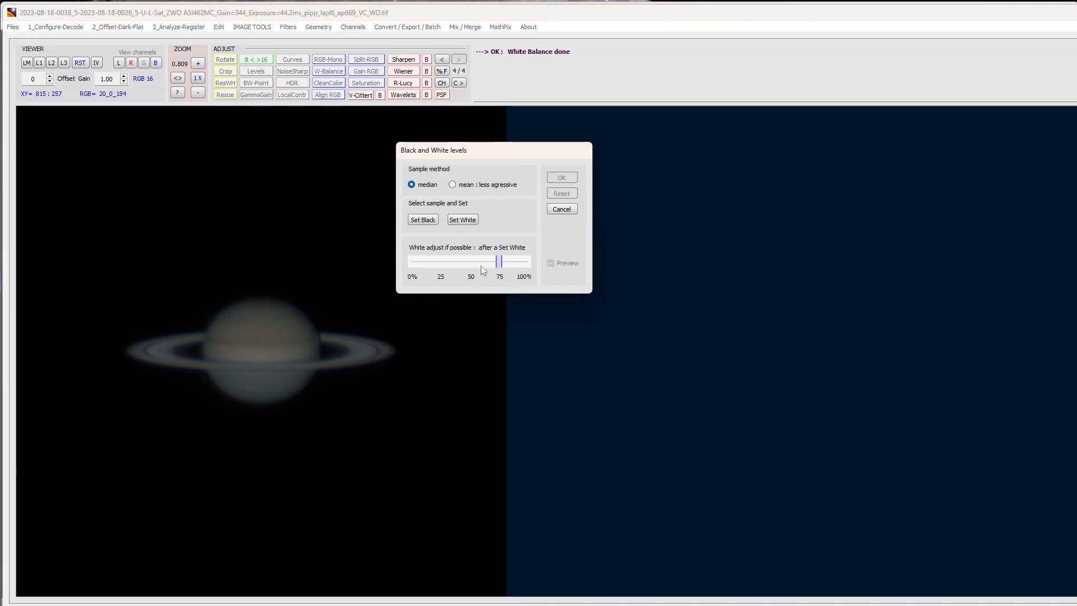
pyautogui.moveTo(498, 262); pyautogui.dragTo(467, 262)
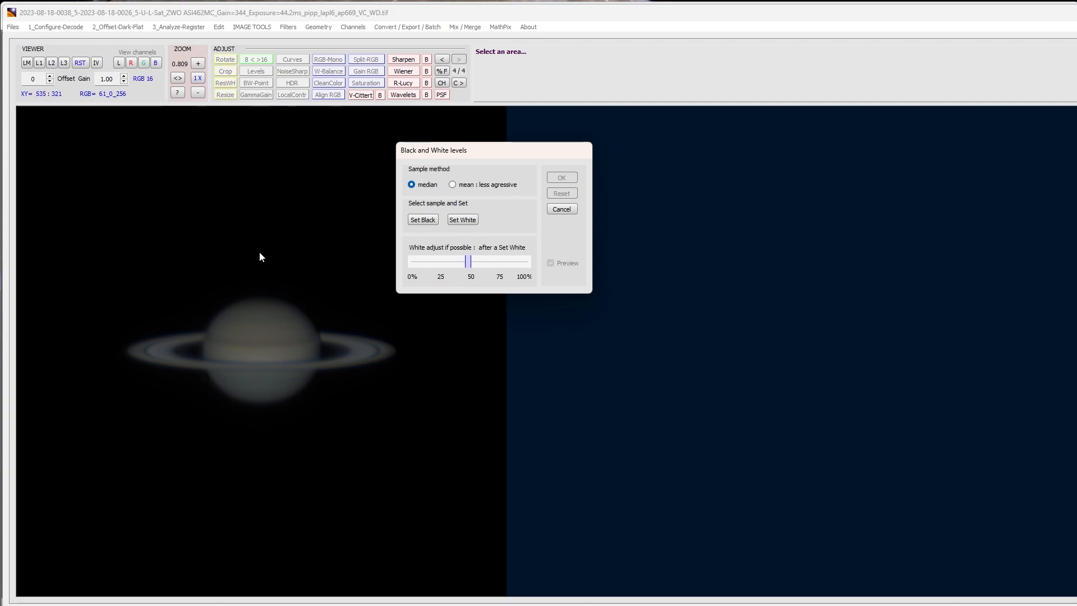
pyautogui.moveTo(231, 216); pyautogui.dragTo(240, 226)
pyautogui.click(421, 221)
pyautogui.moveTo(367, 348); pyautogui.dragTo(369, 352)
pyautogui.click(462, 219)
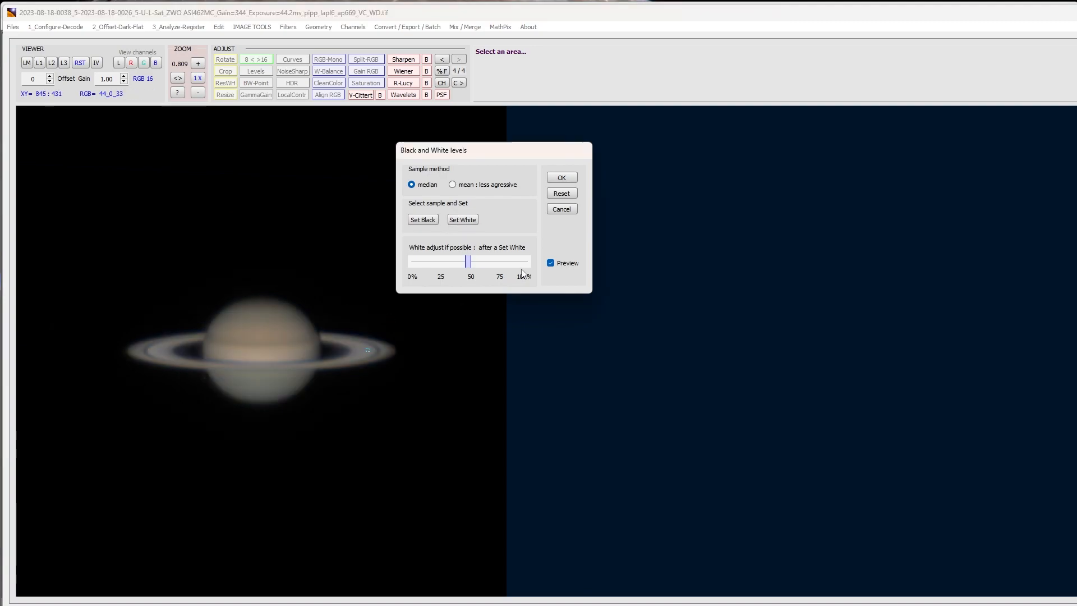
pyautogui.click(562, 178)
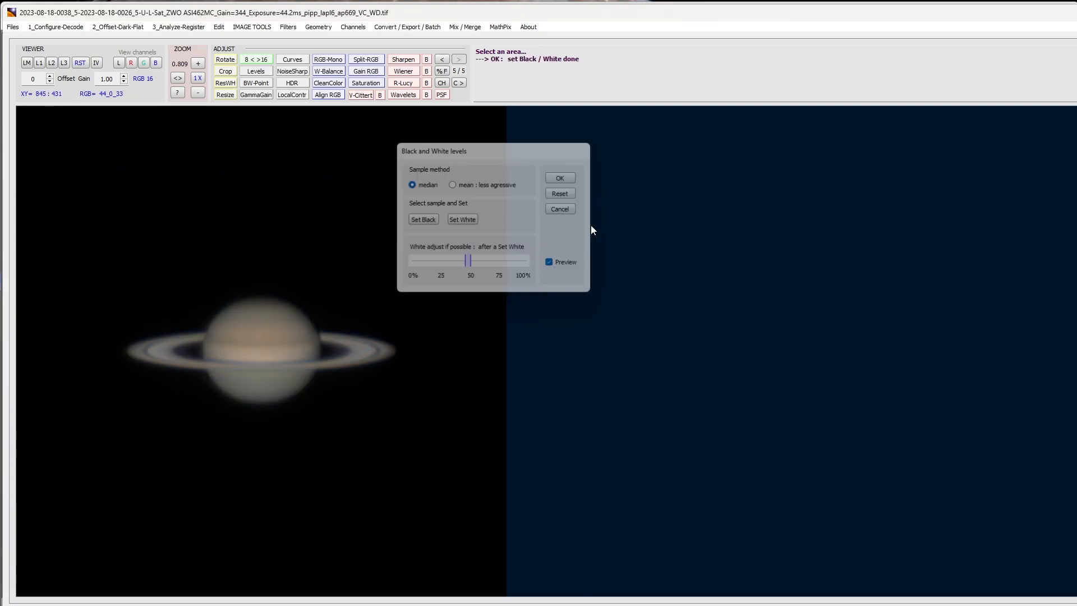
# - Run the auto white balance two more times on the levelled image
pyautogui.click(321, 73)
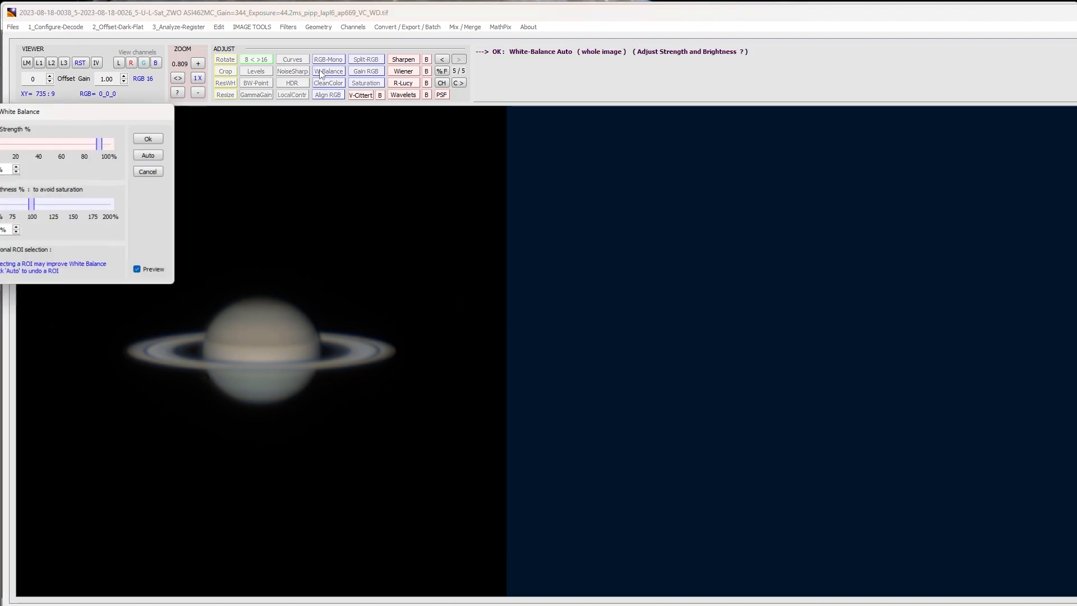
pyautogui.click(159, 139)
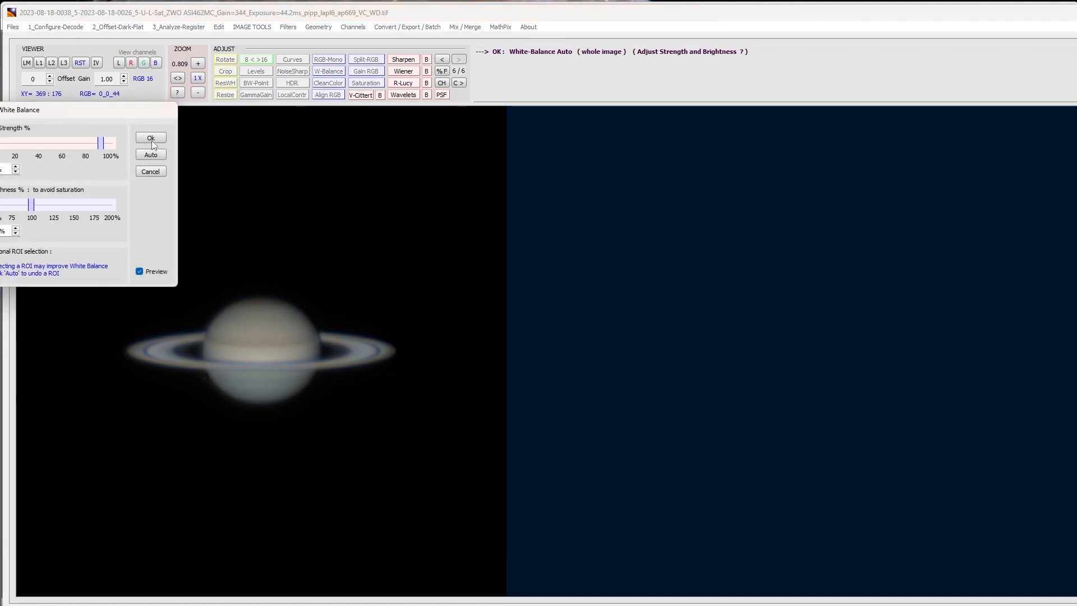
pyautogui.click(151, 139)
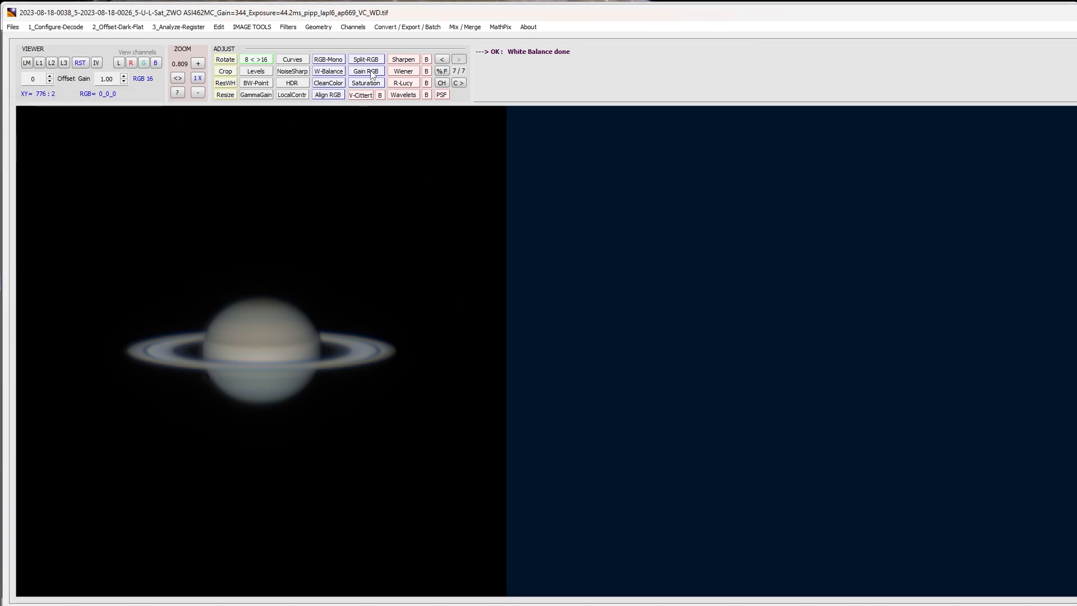
# - Increase the colour saturation, compare the preview on a region around Saturn, and apply it to the whole image
pyautogui.click(366, 83)
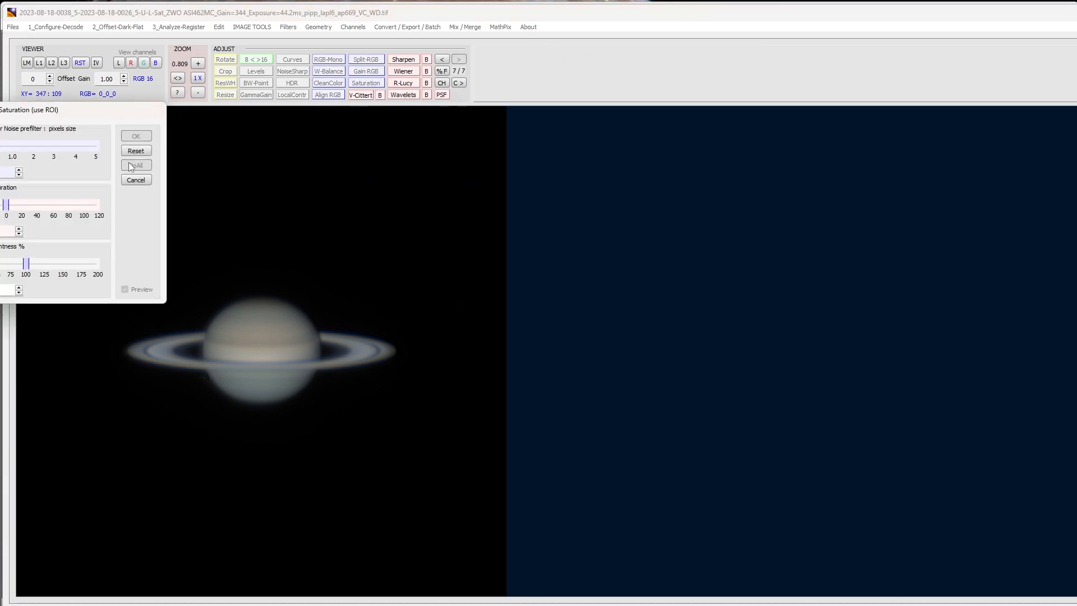
pyautogui.moveTo(80, 114); pyautogui.dragTo(687, 136)
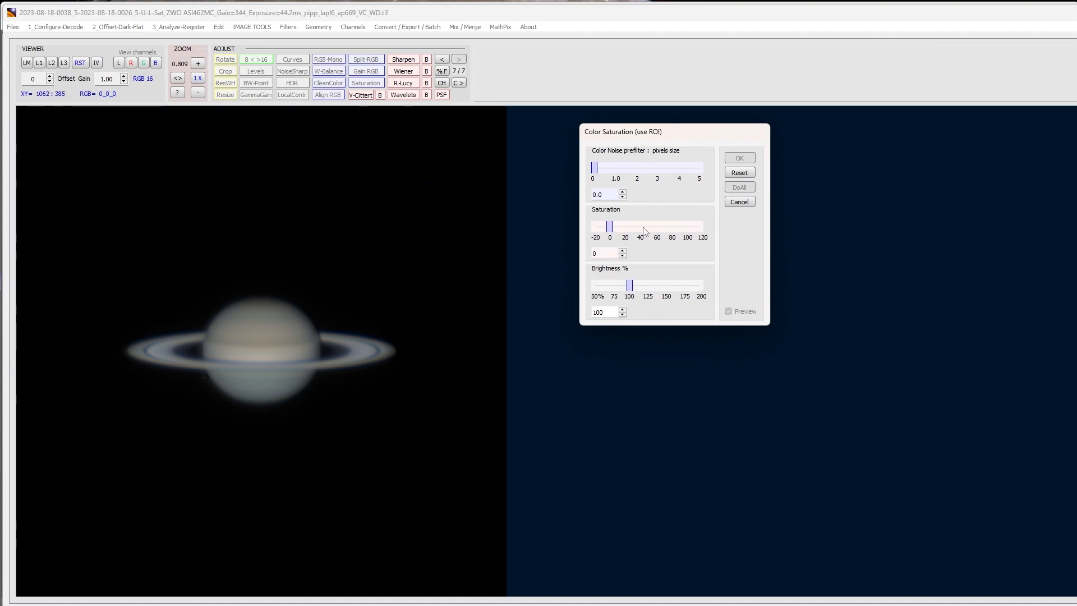
pyautogui.moveTo(615, 227); pyautogui.dragTo(635, 227)
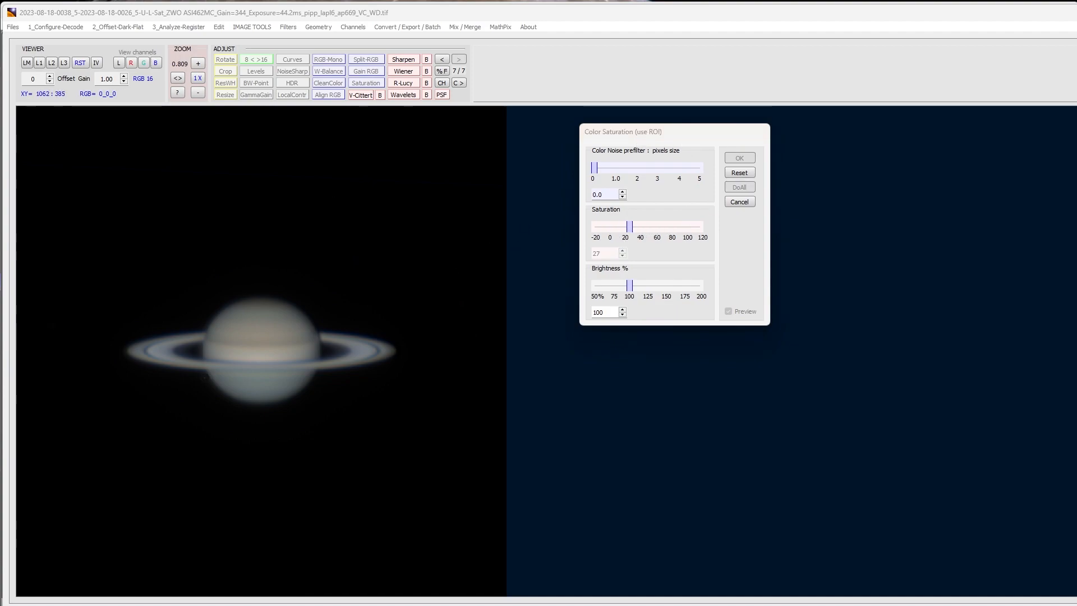
pyautogui.click(348, 199)
pyautogui.moveTo(84, 258); pyautogui.dragTo(436, 441)
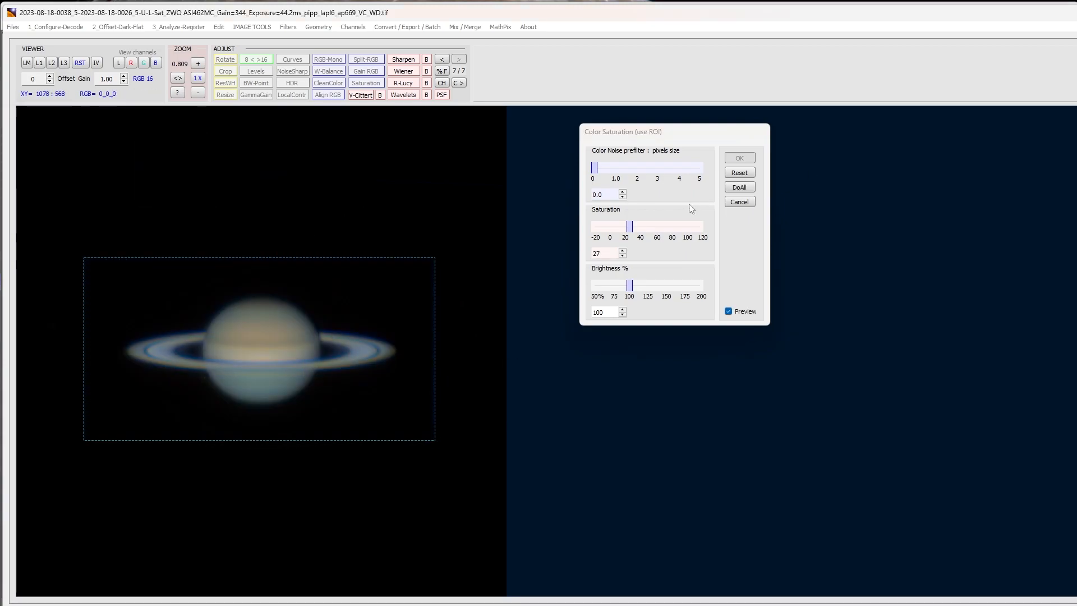
pyautogui.moveTo(630, 229); pyautogui.dragTo(627, 229)
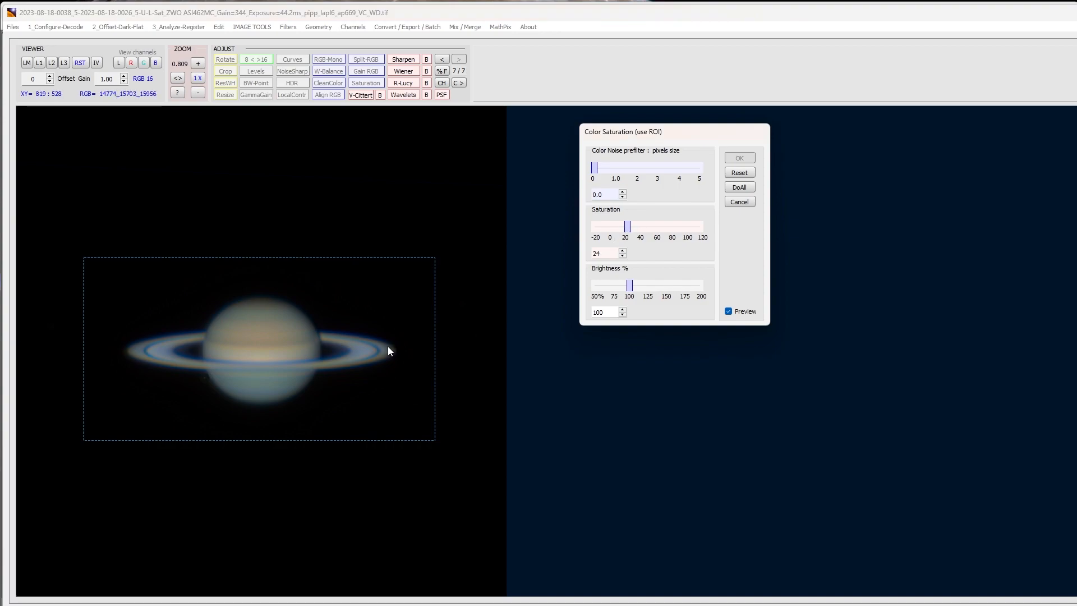
pyautogui.moveTo(628, 227); pyautogui.dragTo(634, 226)
pyautogui.click(727, 313)
pyautogui.click(728, 313)
pyautogui.click(740, 187)
pyautogui.click(741, 159)
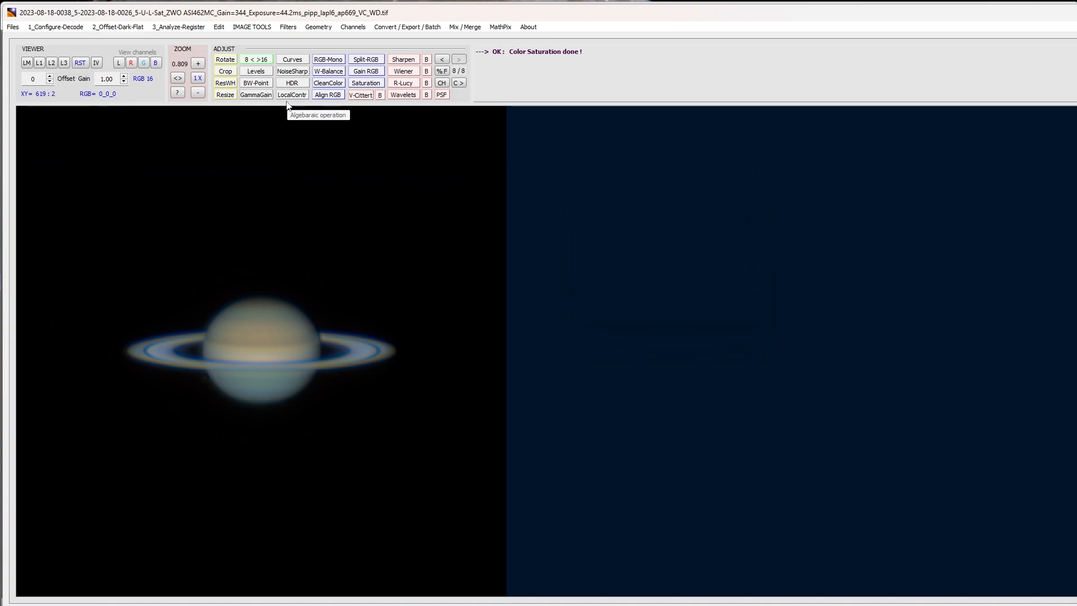
# - Automatically align the red and blue channels using a region around Saturn
pyautogui.click(325, 97)
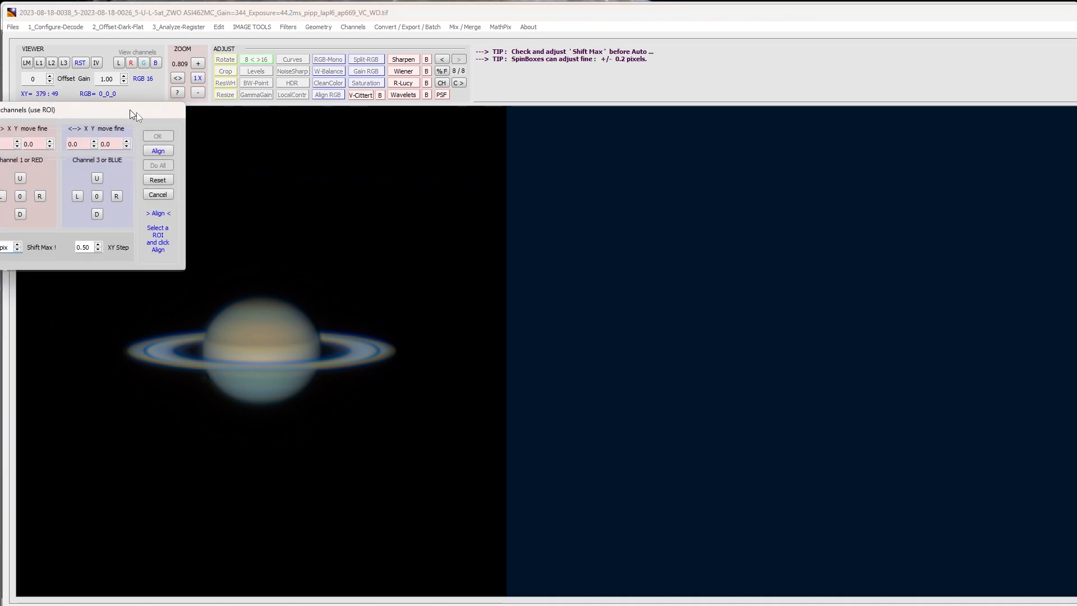
pyautogui.moveTo(129, 109); pyautogui.dragTo(594, 157)
pyautogui.moveTo(74, 259); pyautogui.dragTo(425, 450)
pyautogui.click(625, 197)
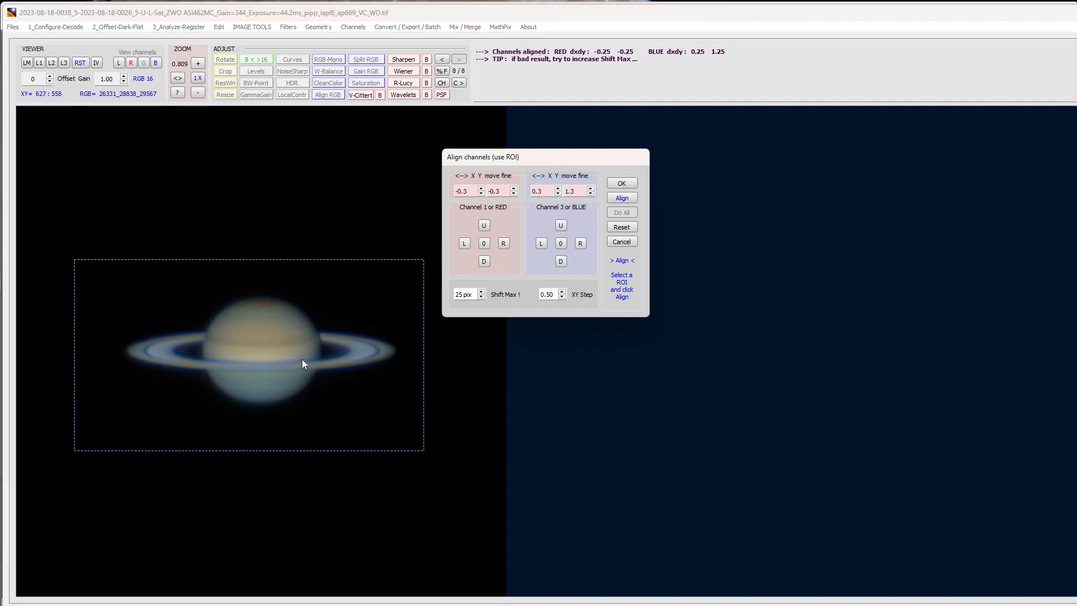
pyautogui.click(622, 183)
pyautogui.click(442, 60)
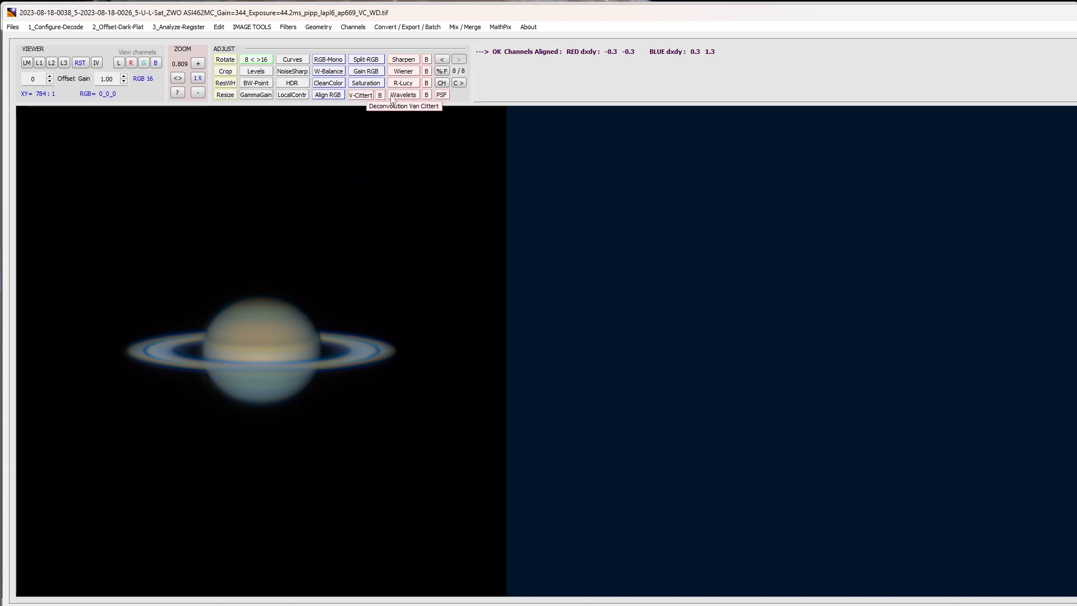
# - Sharpen the whole image with reset wavelets parameters, high-frequency size and strength 0, and low-frequency size 6 and strength 16
pyautogui.click(402, 99)
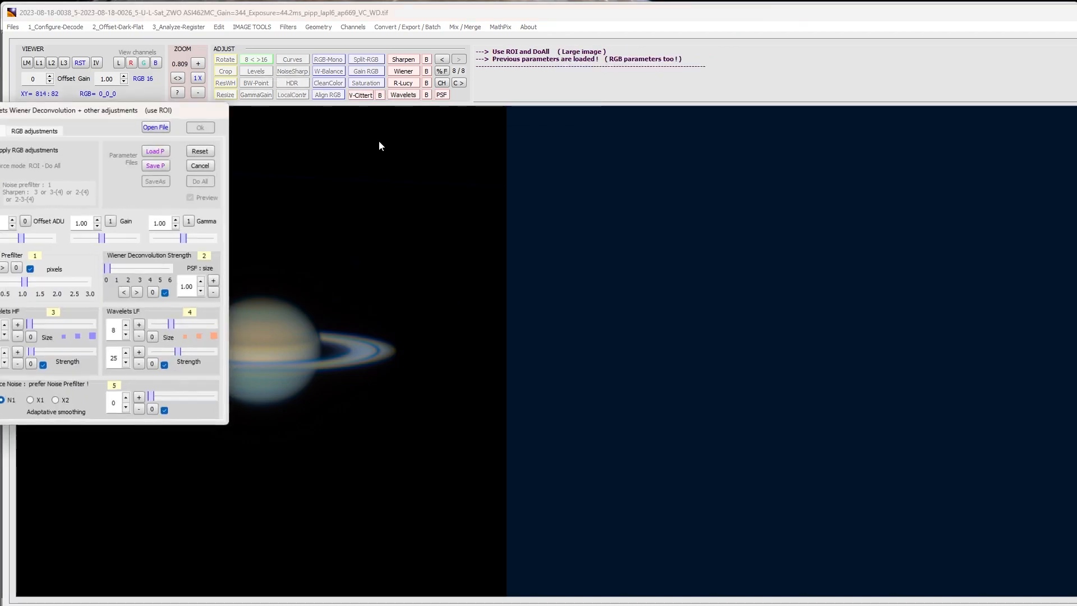
pyautogui.moveTo(80, 261); pyautogui.dragTo(426, 447)
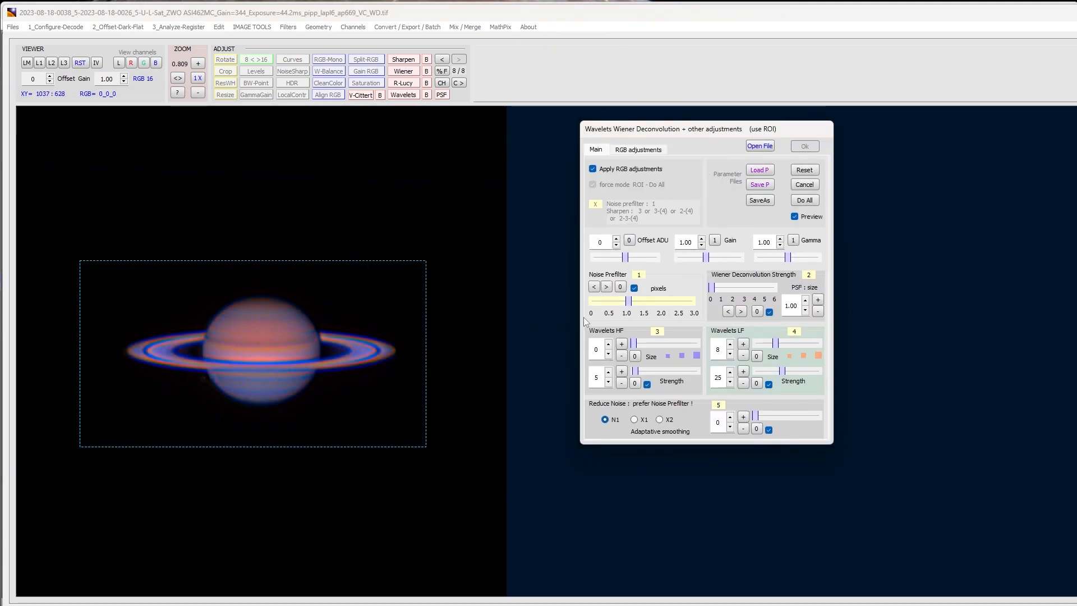
pyautogui.click(804, 170)
pyautogui.click(634, 384)
pyautogui.moveTo(634, 344); pyautogui.dragTo(658, 352)
pyautogui.click(635, 356)
pyautogui.click(635, 383)
pyautogui.moveTo(757, 372); pyautogui.dragTo(772, 343)
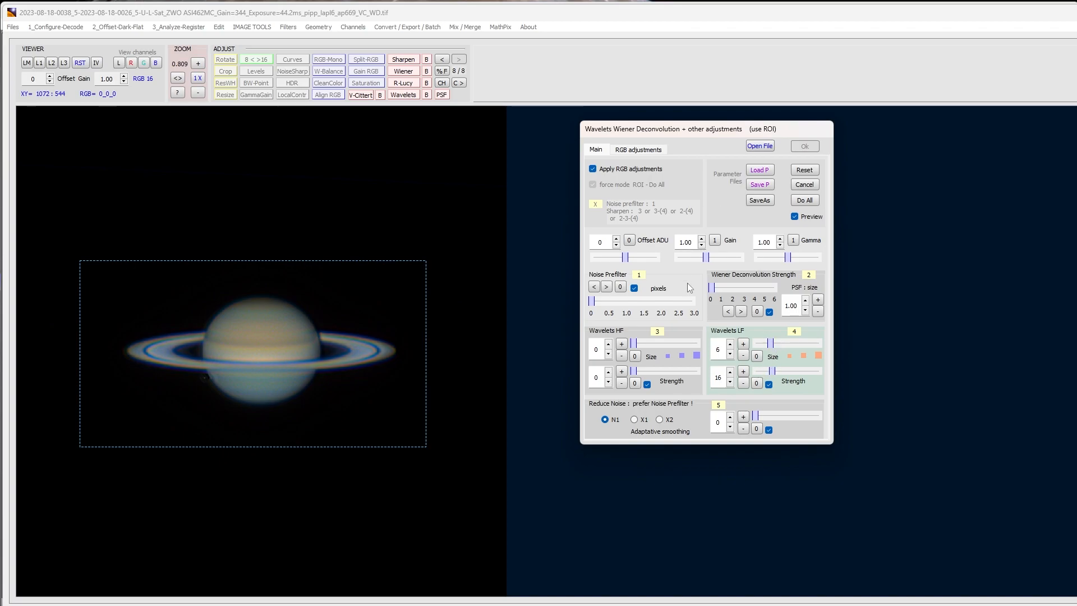
pyautogui.click(810, 201)
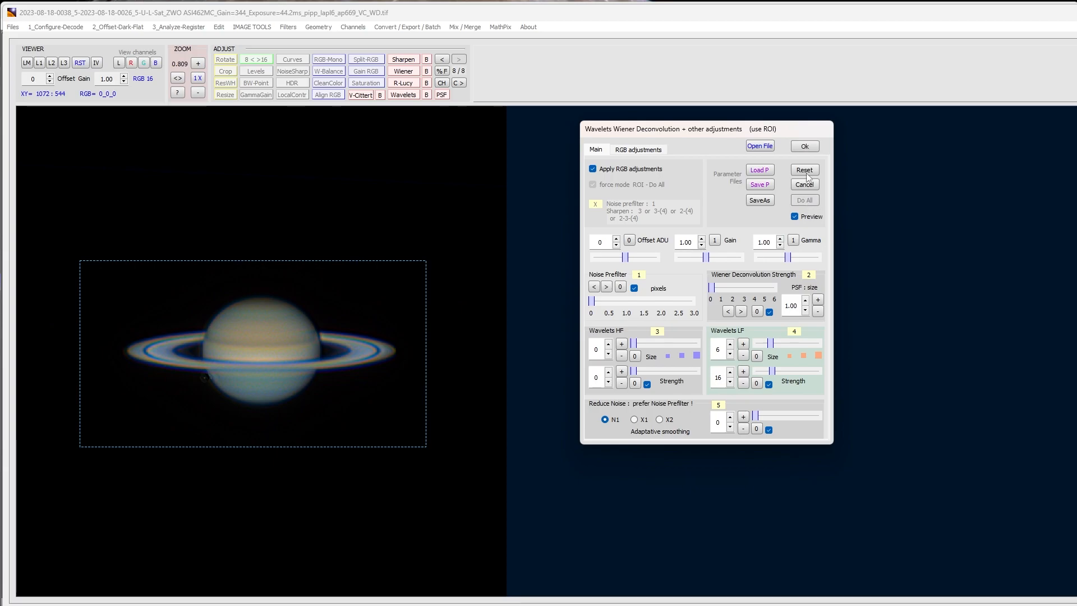
pyautogui.click(805, 146)
# - Select a region around Saturn in Reduce Noise and Sharpen and set colour noise cleaning to 100% for Color A and Color B
pyautogui.click(286, 73)
pyautogui.moveTo(84, 252); pyautogui.dragTo(431, 439)
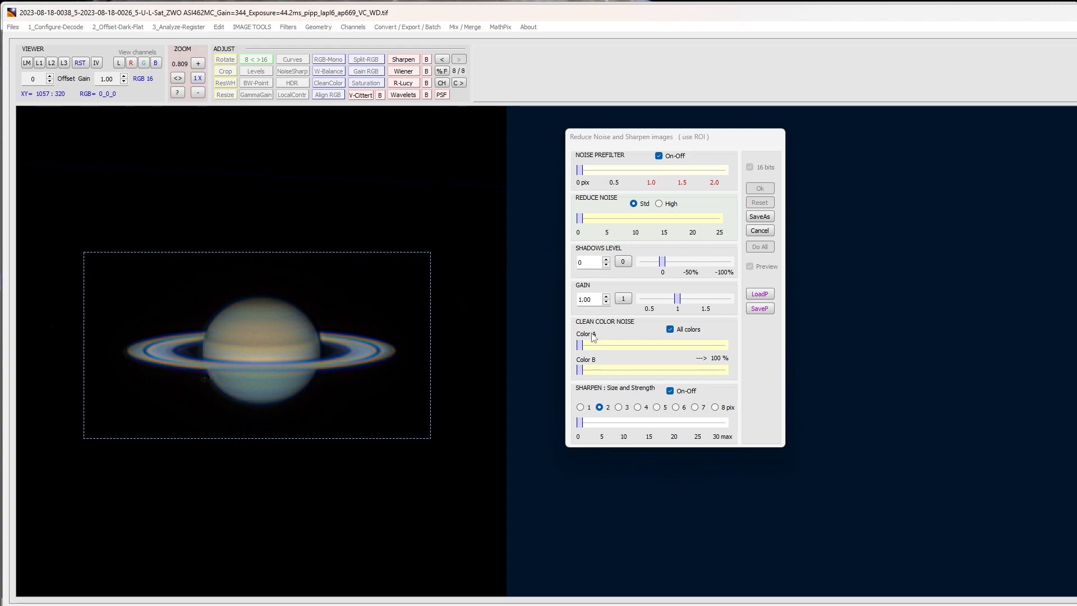
pyautogui.moveTo(582, 346); pyautogui.dragTo(775, 349)
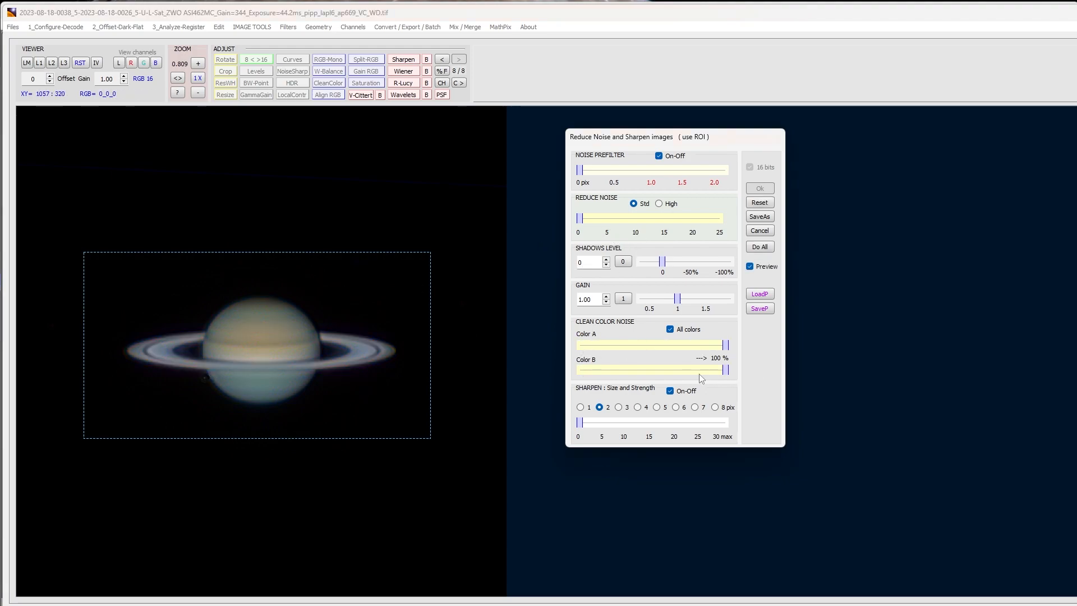
pyautogui.moveTo(732, 346); pyautogui.dragTo(583, 348)
pyautogui.moveTo(724, 374); pyautogui.dragTo(574, 373)
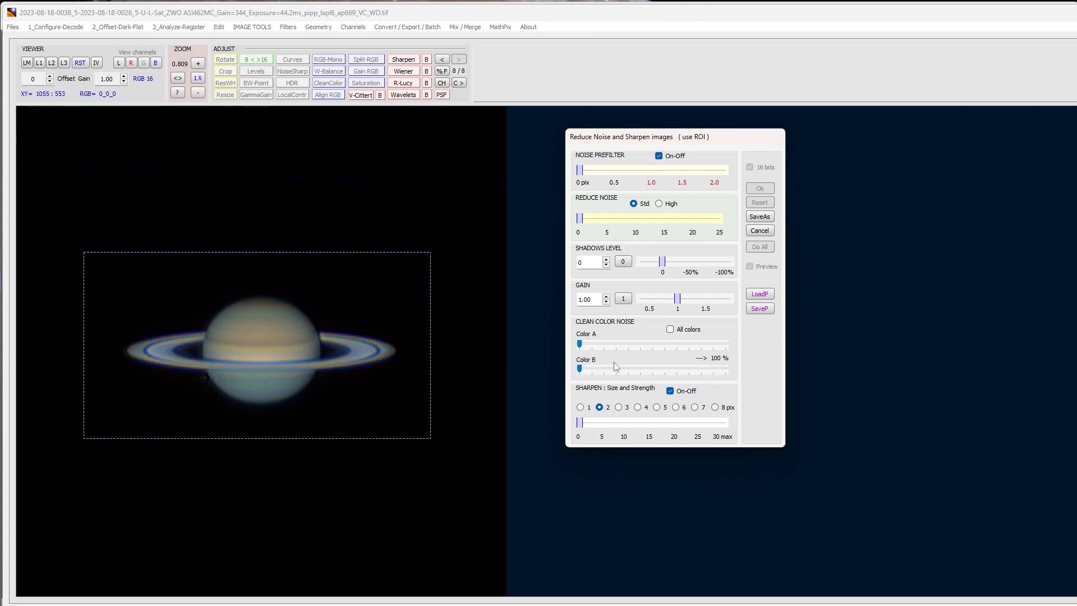
pyautogui.moveTo(581, 371); pyautogui.dragTo(777, 376)
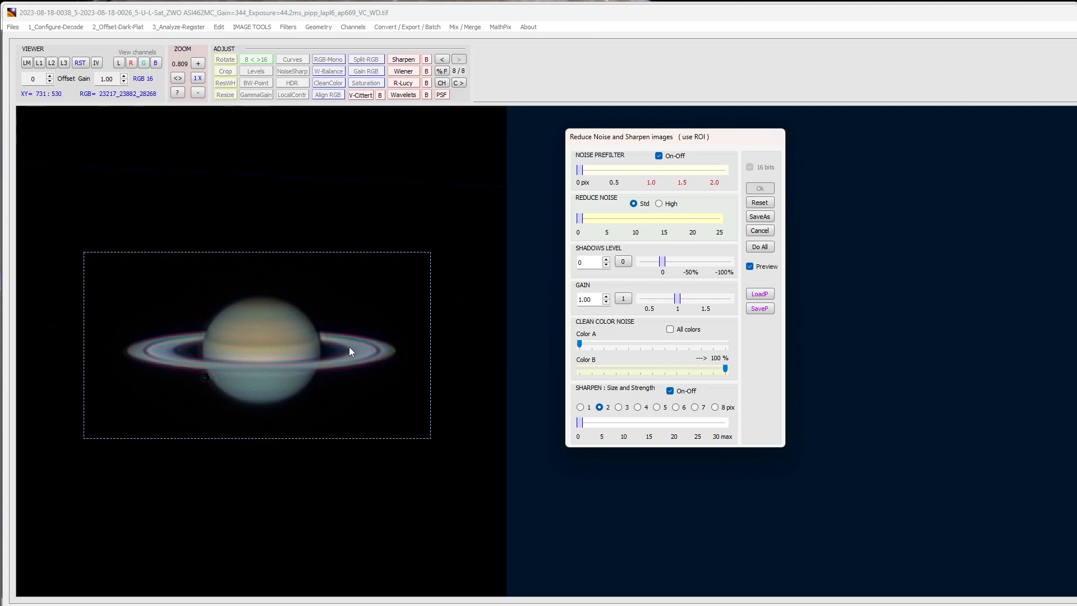
pyautogui.moveTo(580, 344); pyautogui.dragTo(715, 349)
pyautogui.click(670, 329)
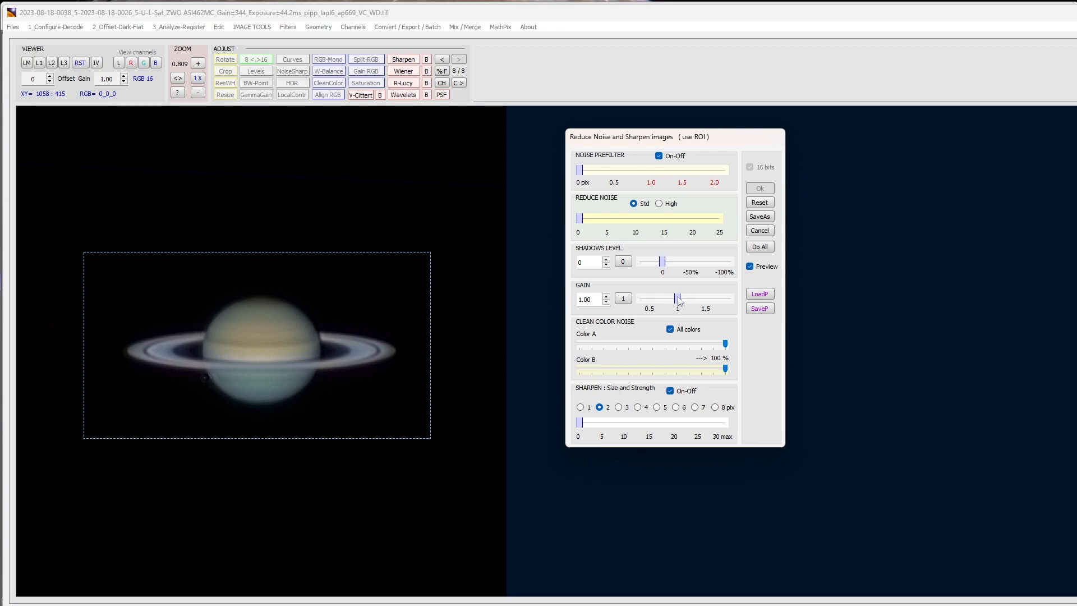
# - Set the gain to 1.10, raise the Std noise reduction with the noise prefilter at 0, and compare the preview
pyautogui.moveTo(681, 301); pyautogui.dragTo(685, 302)
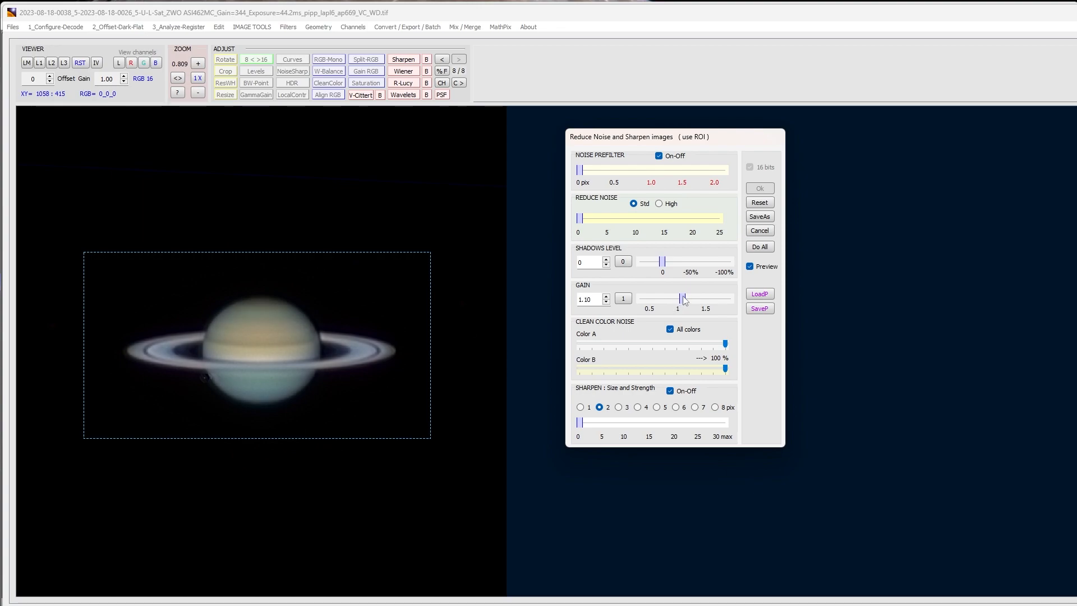
pyautogui.moveTo(581, 428); pyautogui.dragTo(551, 425)
pyautogui.moveTo(584, 172); pyautogui.dragTo(621, 179)
pyautogui.moveTo(582, 218); pyautogui.dragTo(607, 223)
pyautogui.moveTo(617, 172); pyautogui.dragTo(554, 192)
pyautogui.click(750, 267)
pyautogui.click(750, 267)
pyautogui.click(751, 267)
pyautogui.click(751, 267)
# - Lower the noise reduction slightly, check the preview, and apply the noise and sharpen filter to the whole image
pyautogui.moveTo(608, 218); pyautogui.dragTo(598, 225)
pyautogui.click(750, 267)
pyautogui.click(750, 267)
pyautogui.click(761, 247)
pyautogui.click(764, 188)
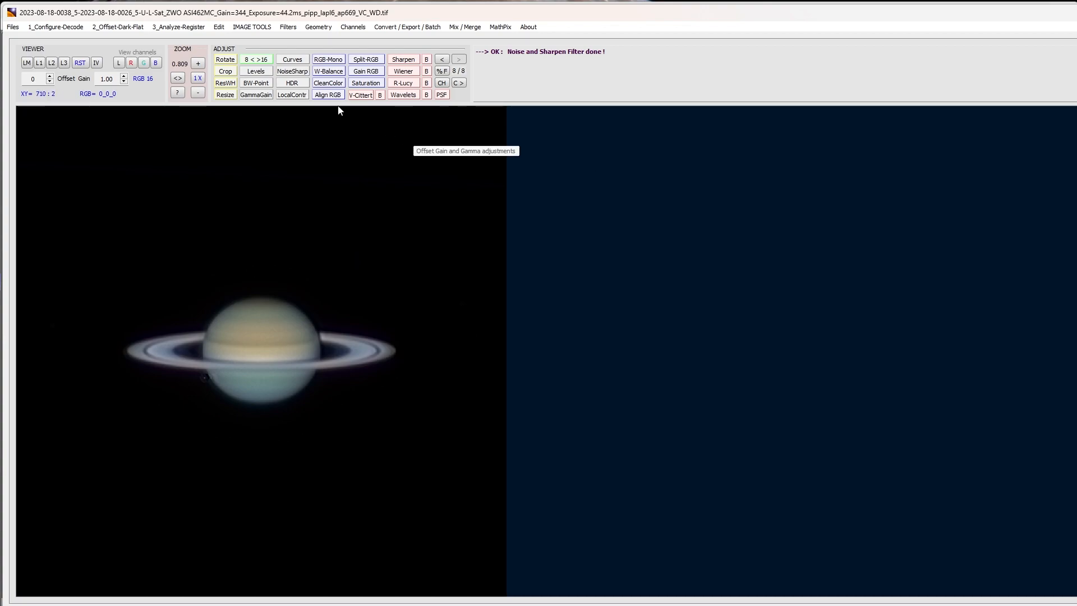
# - Realign the colour channels of the denoised image using a region around Saturn
pyautogui.click(328, 95)
pyautogui.moveTo(94, 285); pyautogui.dragTo(400, 432)
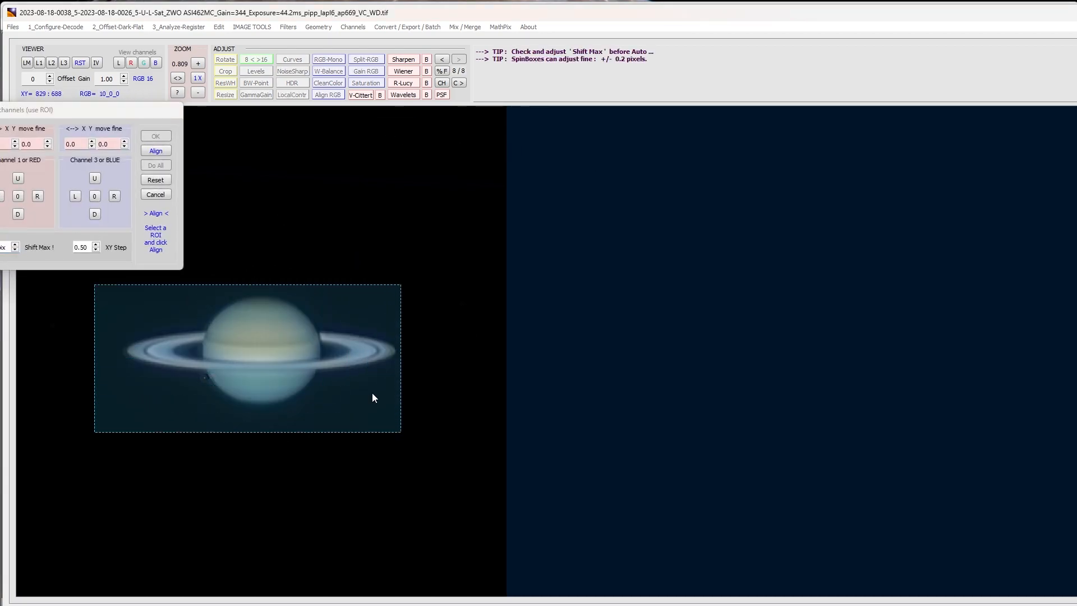
pyautogui.click(153, 151)
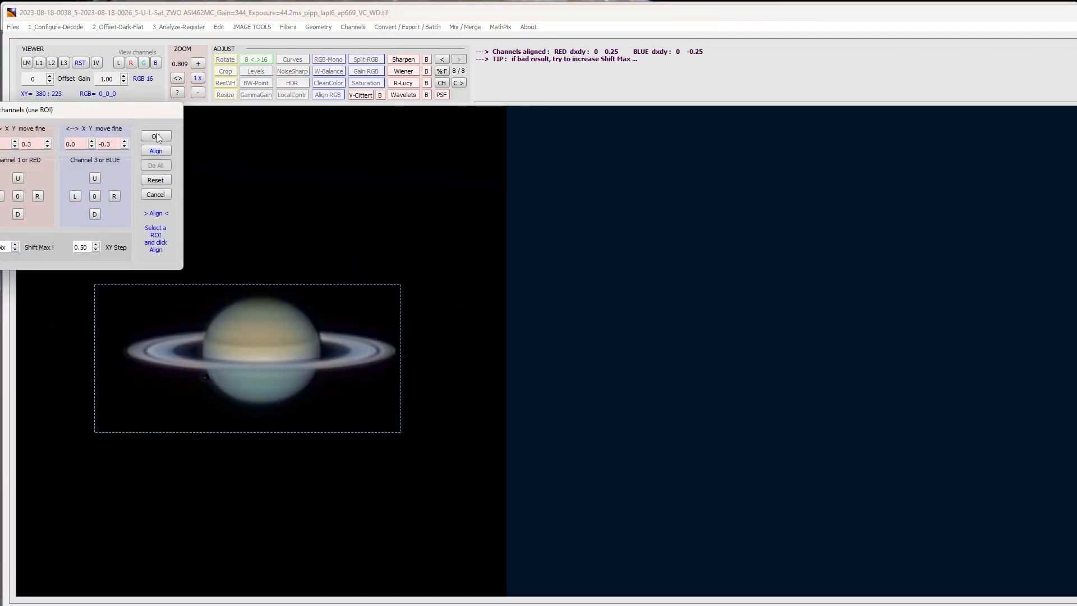
pyautogui.click(155, 135)
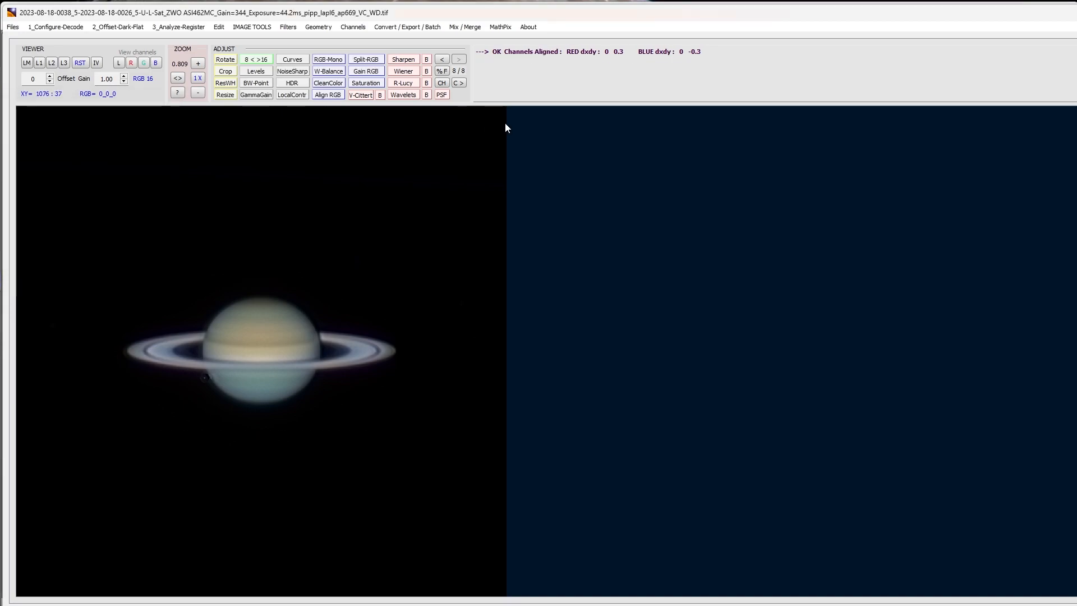
# - Apply a Local Contrast adjustment with strength 3 to the image
pyautogui.click(292, 94)
pyautogui.moveTo(126, 110); pyautogui.dragTo(707, 145)
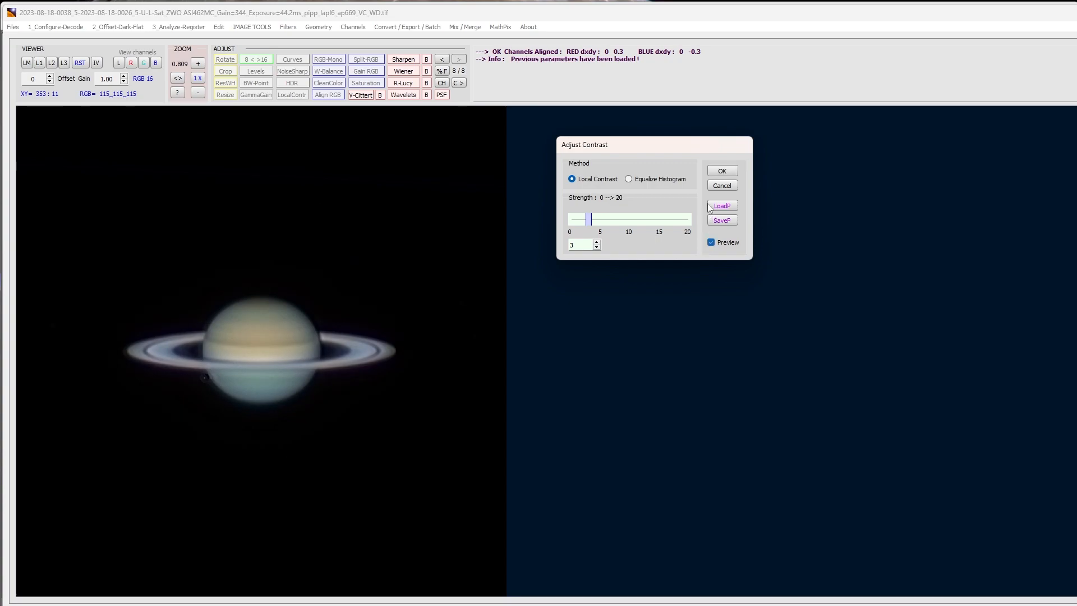
pyautogui.click(722, 172)
# - Rotate the Saturn image by an arbitrary angle of -13 degrees
pyautogui.click(225, 59)
pyautogui.moveTo(86, 106); pyautogui.dragTo(807, 140)
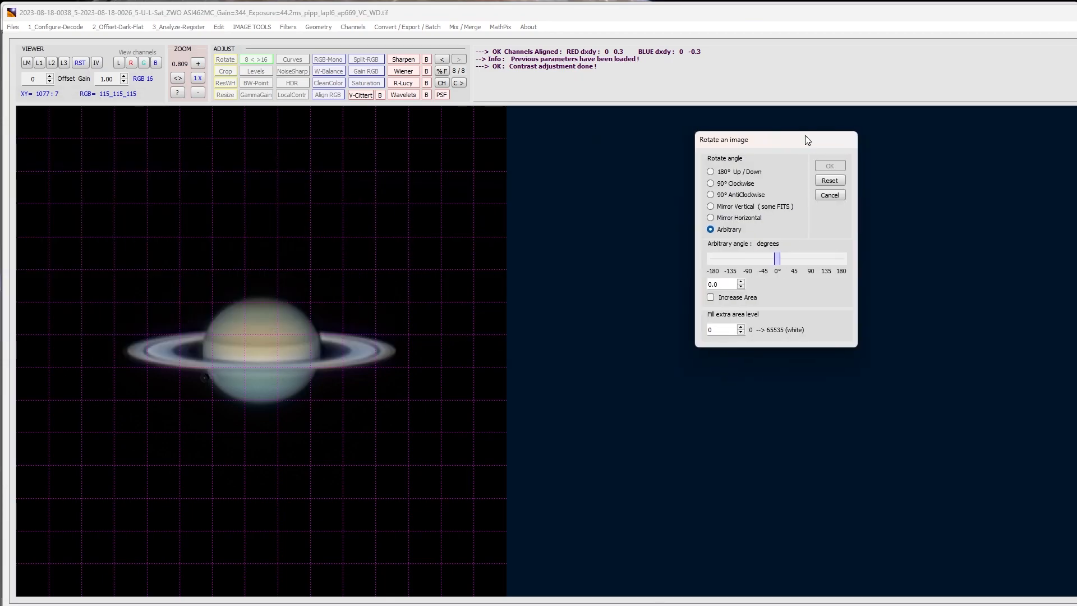
pyautogui.moveTo(779, 262); pyautogui.dragTo(772, 265)
pyautogui.moveTo(772, 264); pyautogui.dragTo(774, 266)
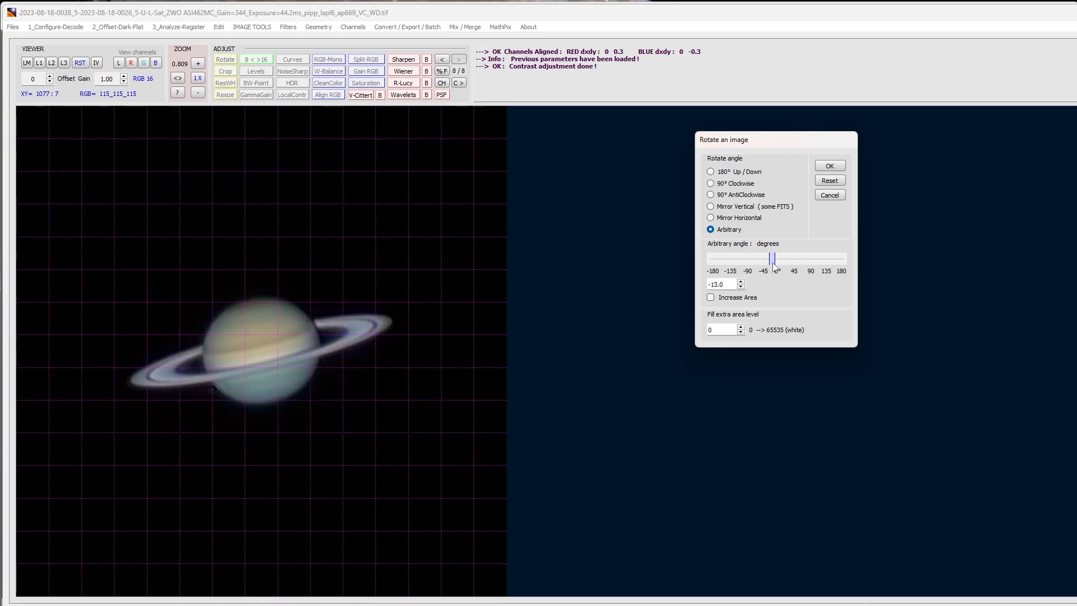
pyautogui.click(830, 166)
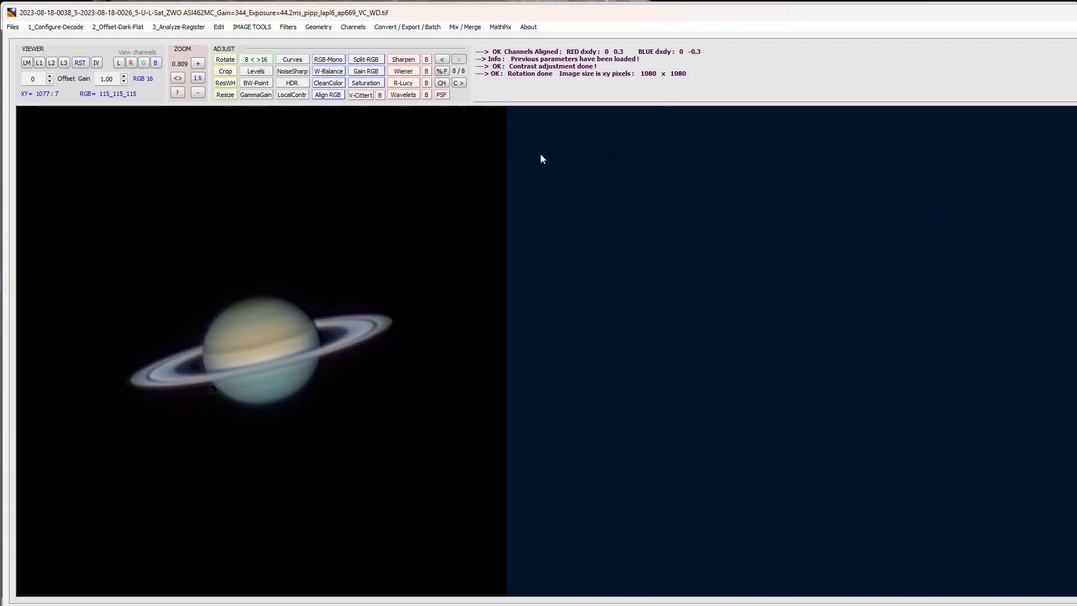
# - Save the finished image as a TIFF named SATURNE FIN in the wienner folder
pyautogui.click(13, 28)
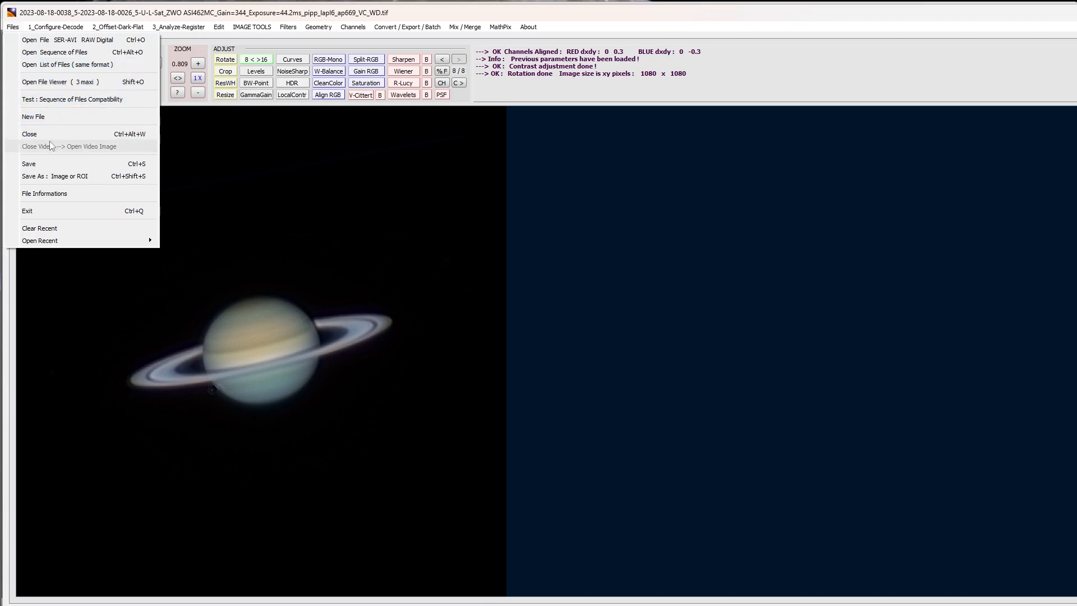
pyautogui.click(54, 176)
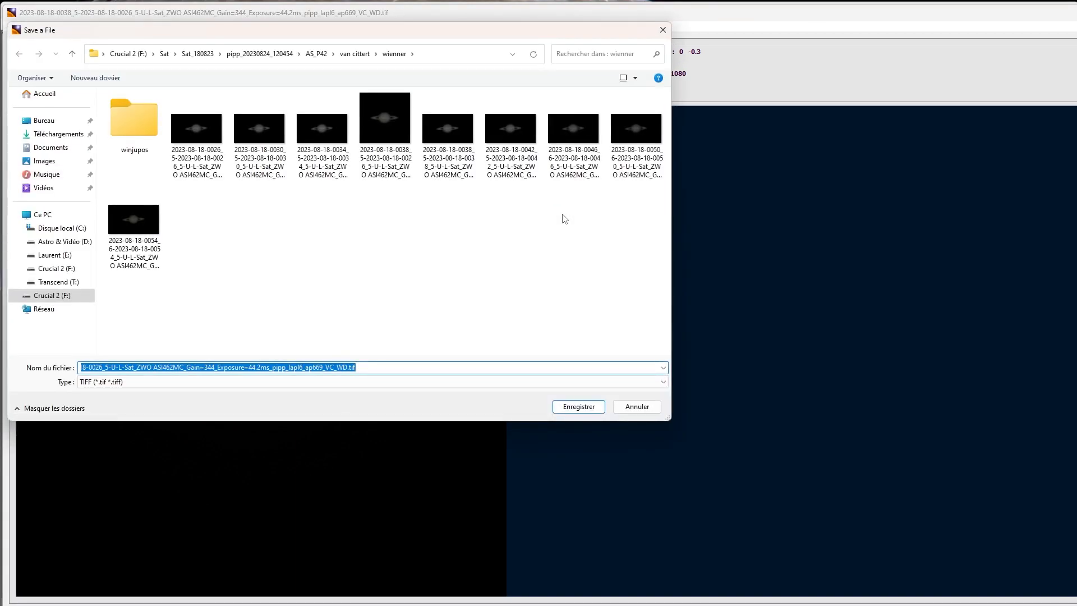
pyautogui.write('SATURNE FIN')
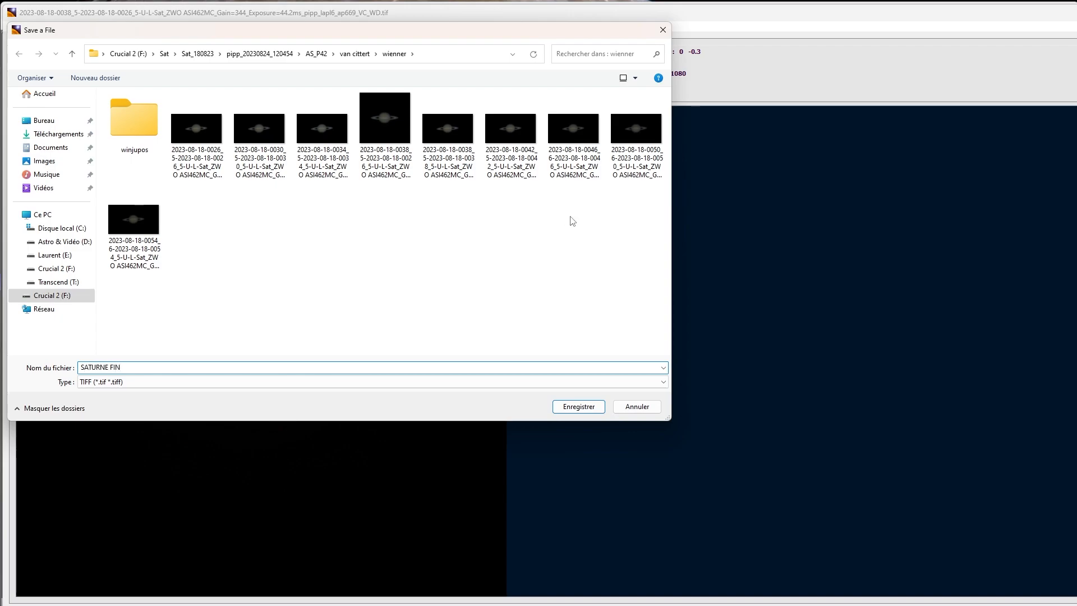
pyautogui.click(560, 406)
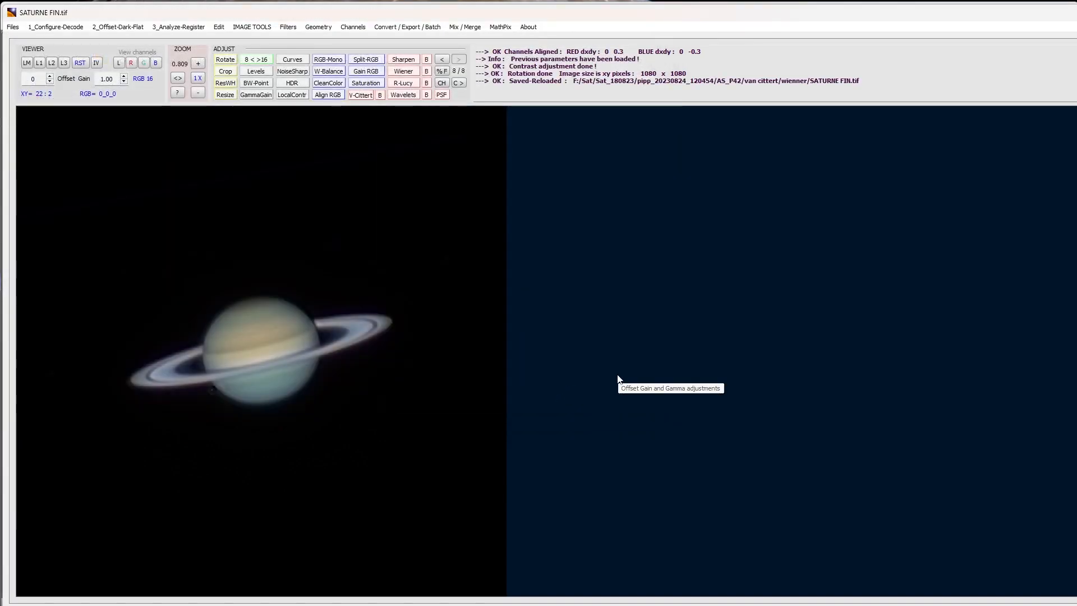